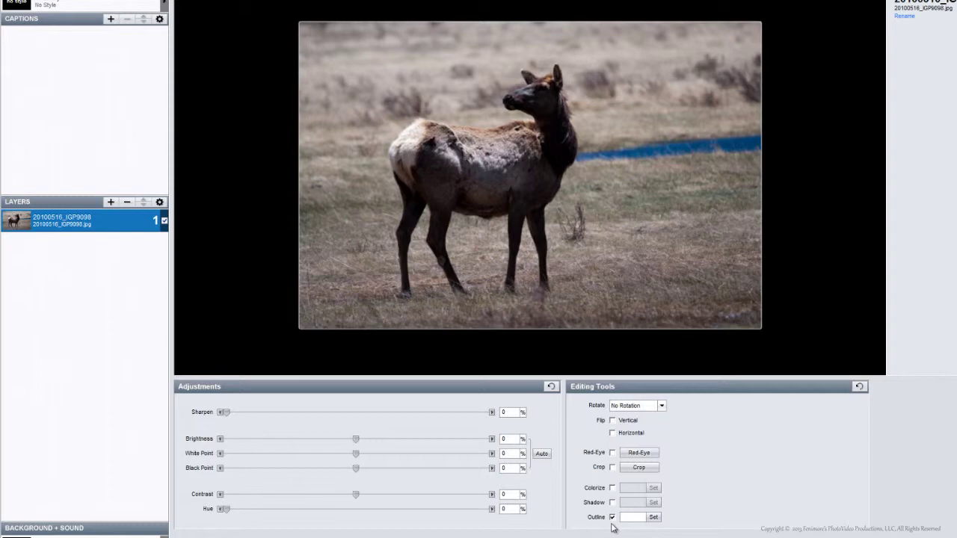
- Try orange-red and blue outline colors on the elk photo and set a near-white pale blue
{"action": "left_click", "coordinate": [654, 517]}
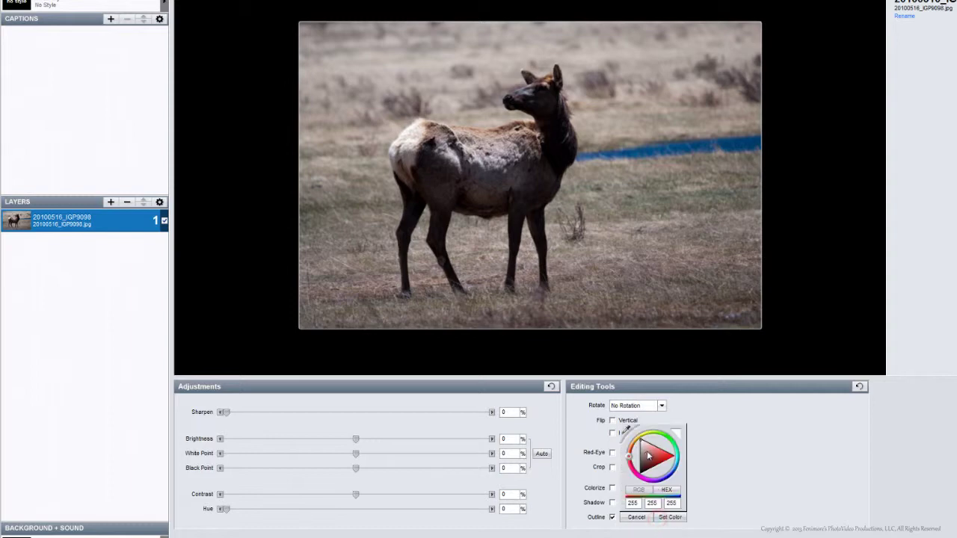
{"action": "left_click_drag", "start_coordinate": [678, 454], "coordinate": [675, 437]}
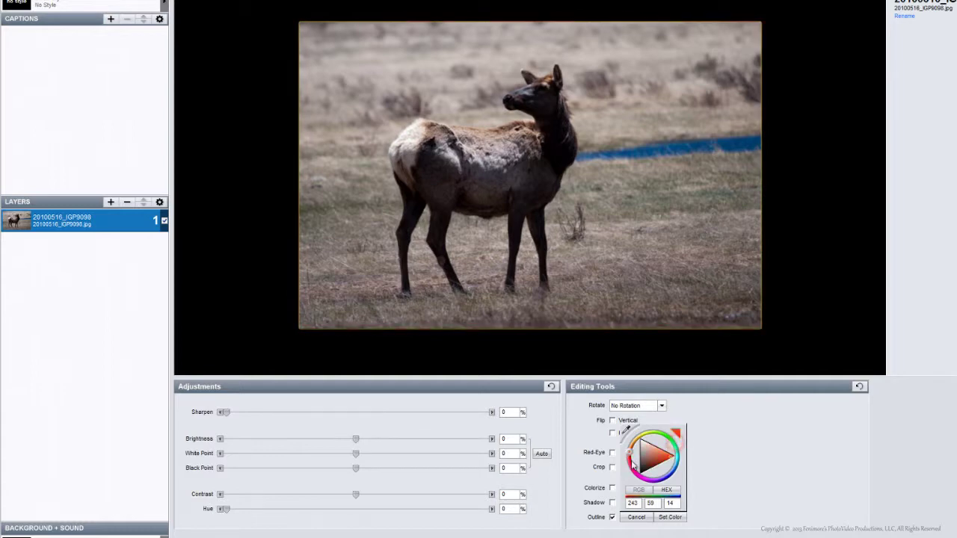
{"action": "mouse_move", "coordinate": [632, 464]}
{"action": "left_mouse_down"}
{"action": "mouse_move", "coordinate": [669, 479]}
{"action": "mouse_move", "coordinate": [643, 443]}
{"action": "left_mouse_up"}
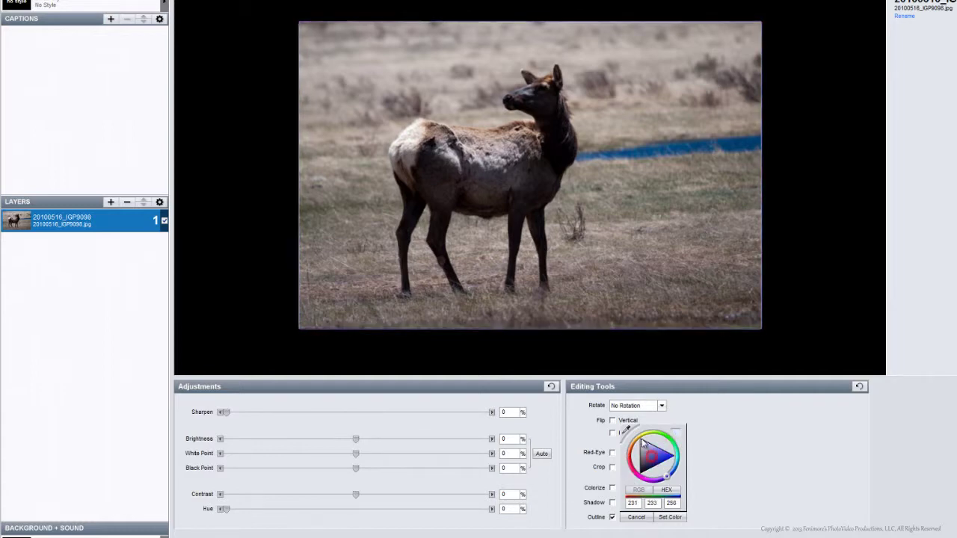
{"action": "left_click", "coordinate": [671, 517]}
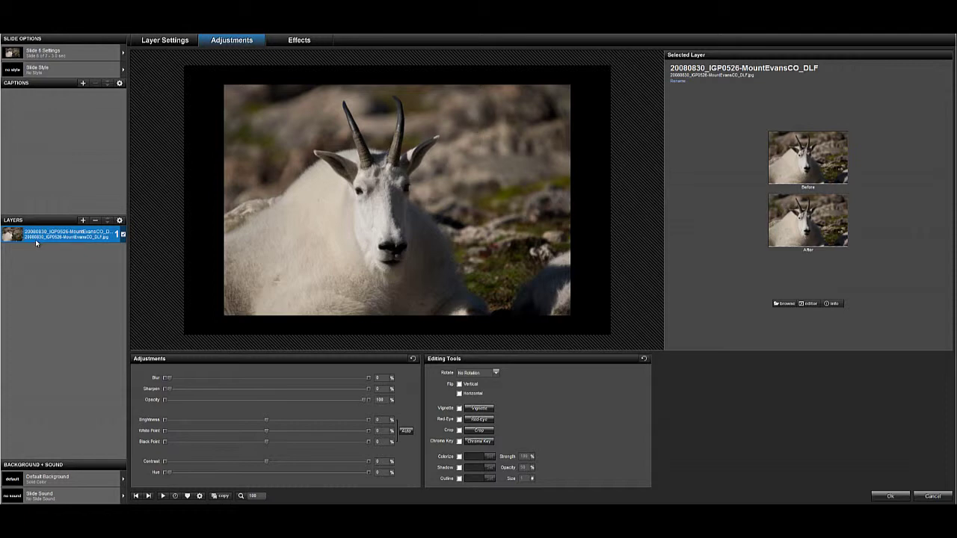
{"action": "left_click", "coordinate": [83, 220]}
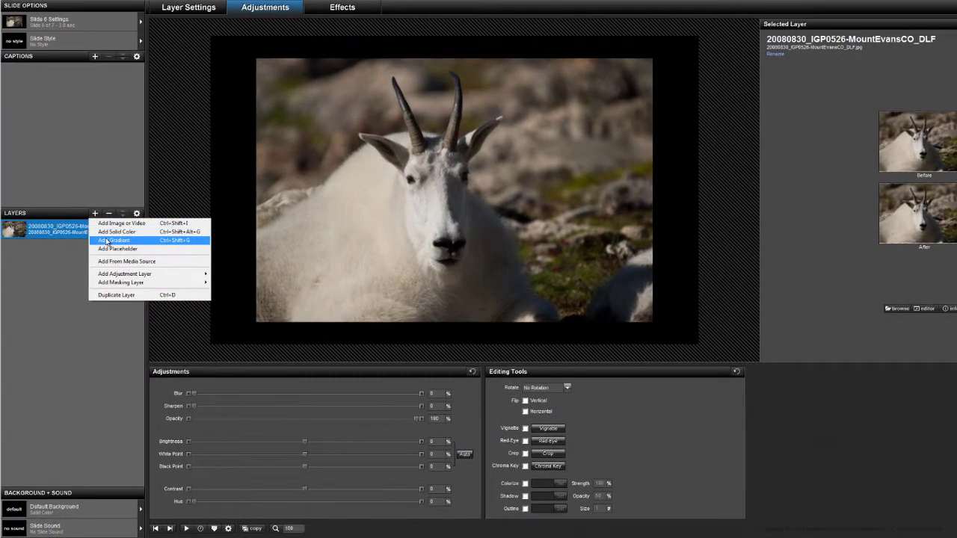
{"action": "key", "text": "Escape"}
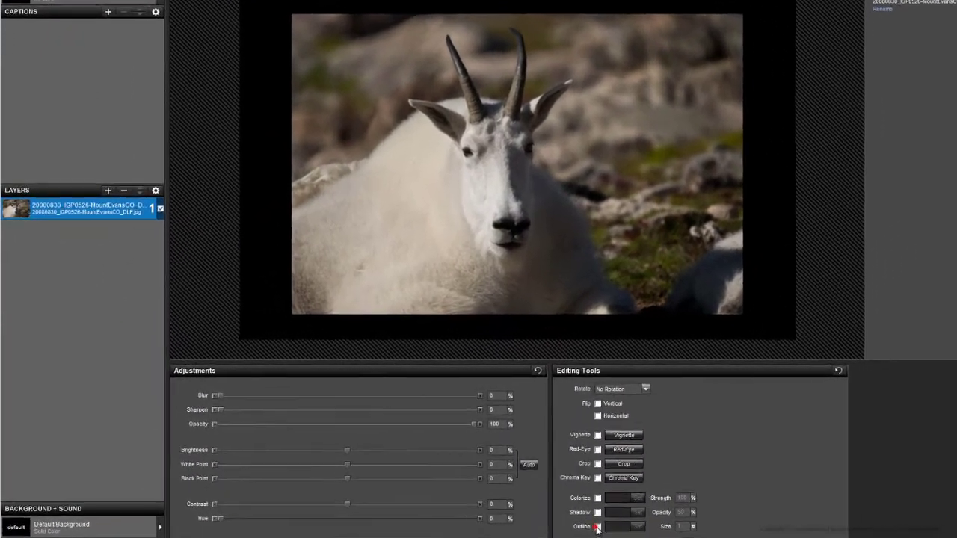
- Enable the outline on the mountain goat photo and set its color to white (255, 255, 255)
{"action": "left_click", "coordinate": [525, 509]}
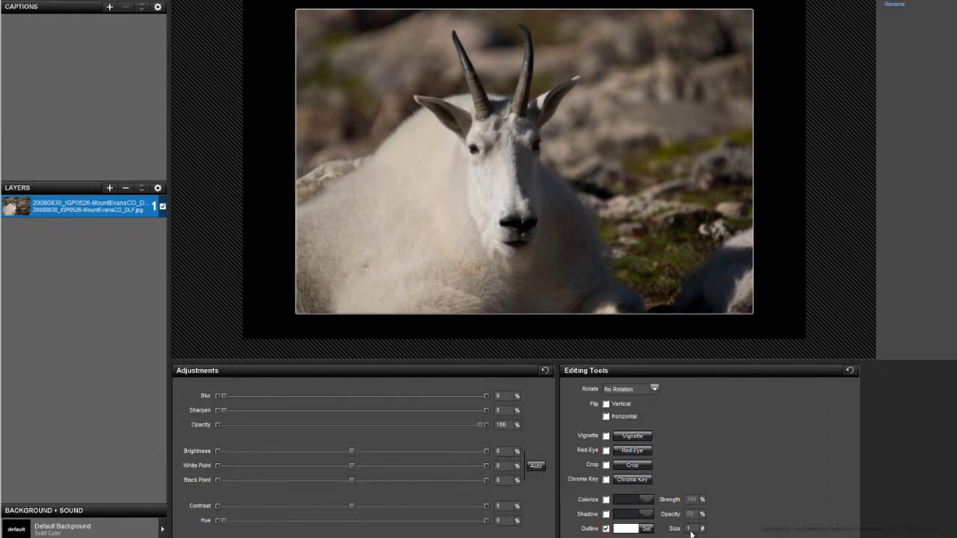
{"action": "left_click", "coordinate": [647, 530]}
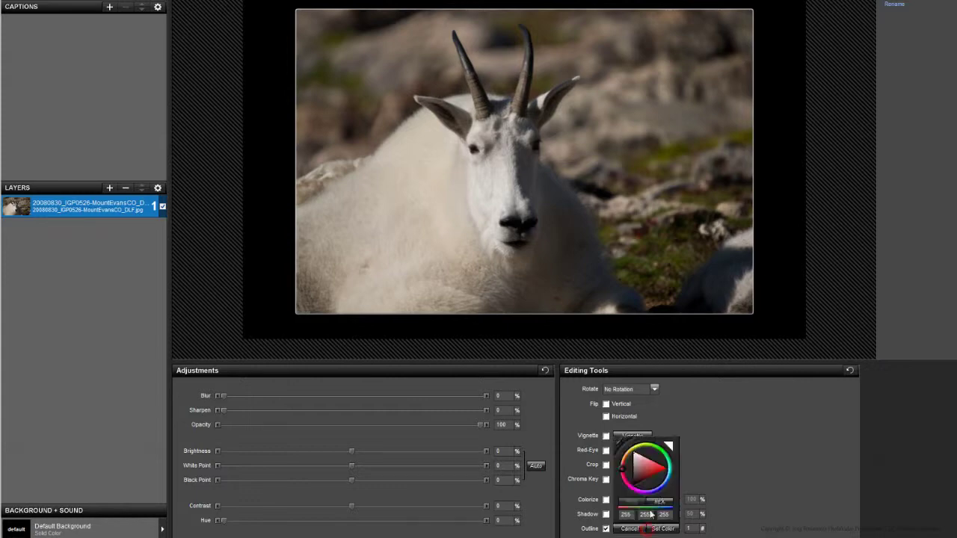
{"action": "left_click", "coordinate": [645, 469]}
{"action": "left_click_drag", "start_coordinate": [654, 448], "coordinate": [624, 441]}
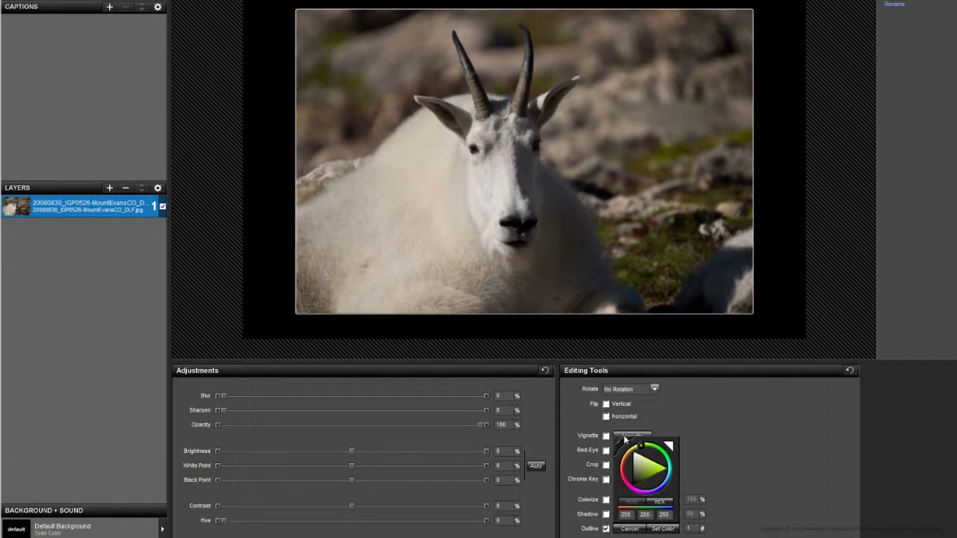
{"action": "left_click", "coordinate": [662, 529]}
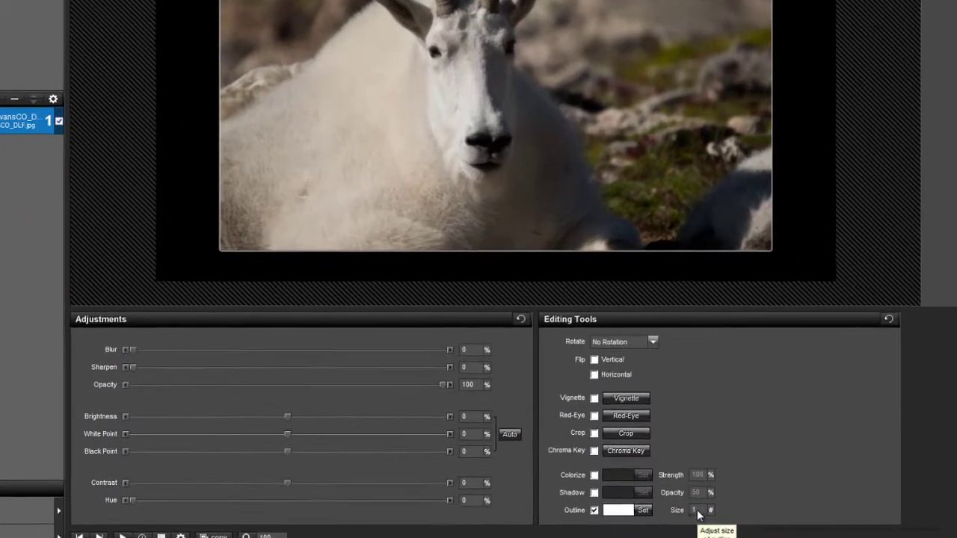
- Set the outline size to 5 and toggle the outline to compare the goat photo with and without it
{"action": "left_click", "coordinate": [690, 529]}
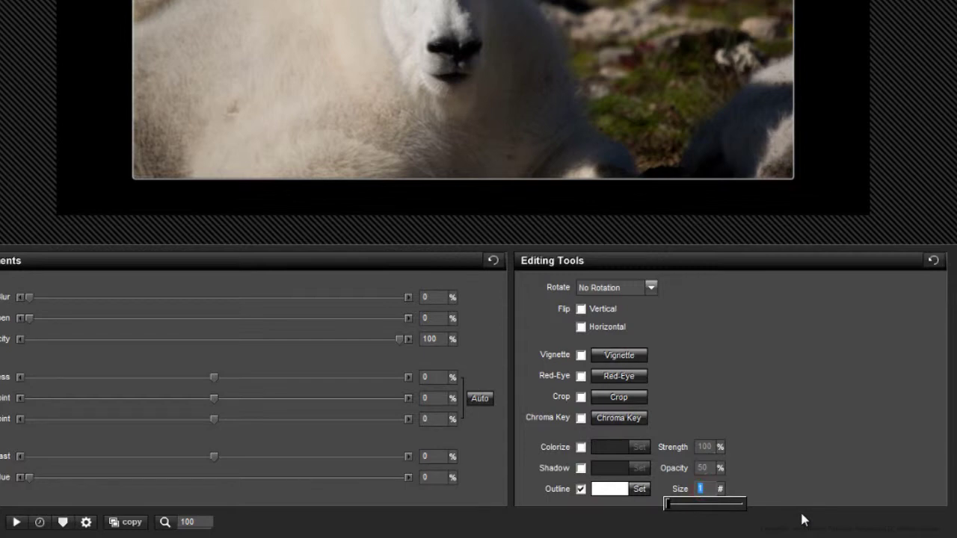
{"action": "type", "text": "5"}
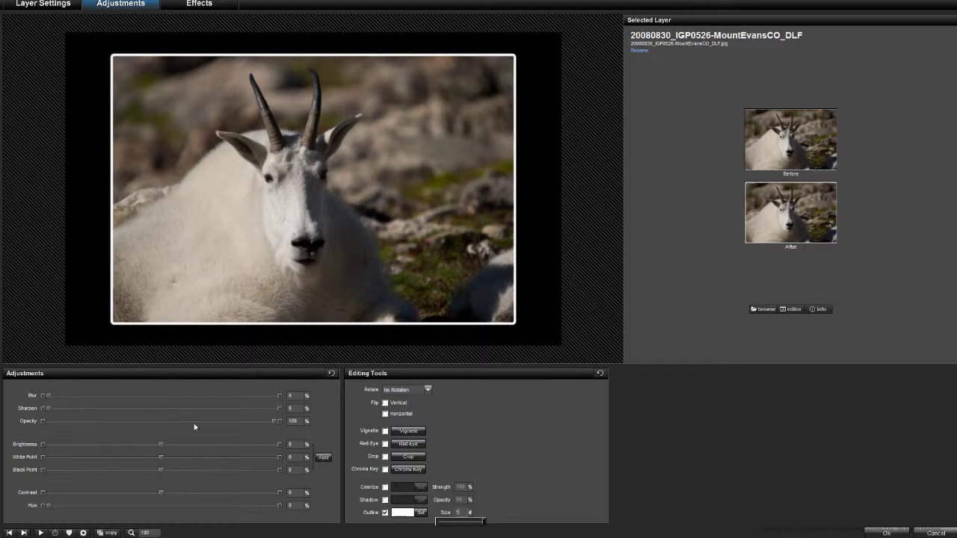
{"action": "left_click", "coordinate": [385, 513]}
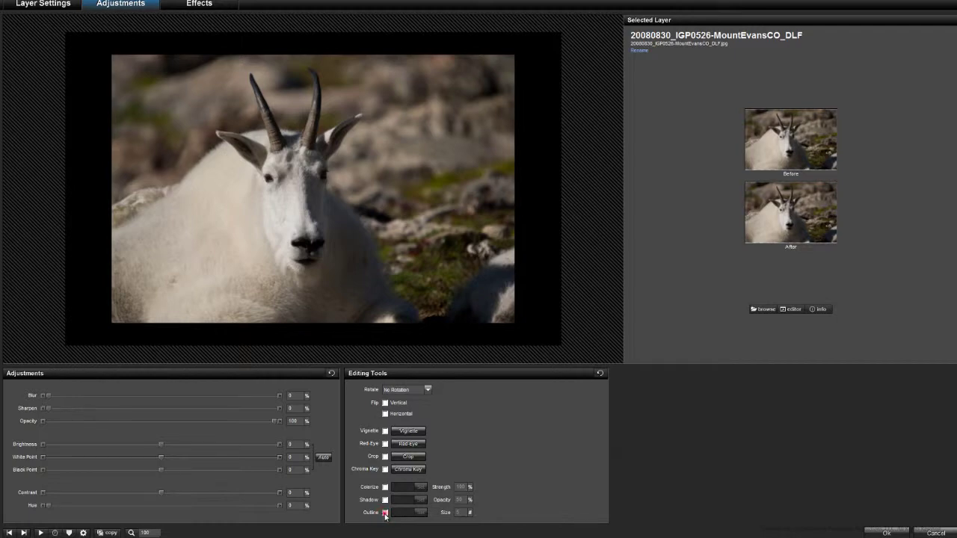
{"action": "left_click", "coordinate": [384, 513]}
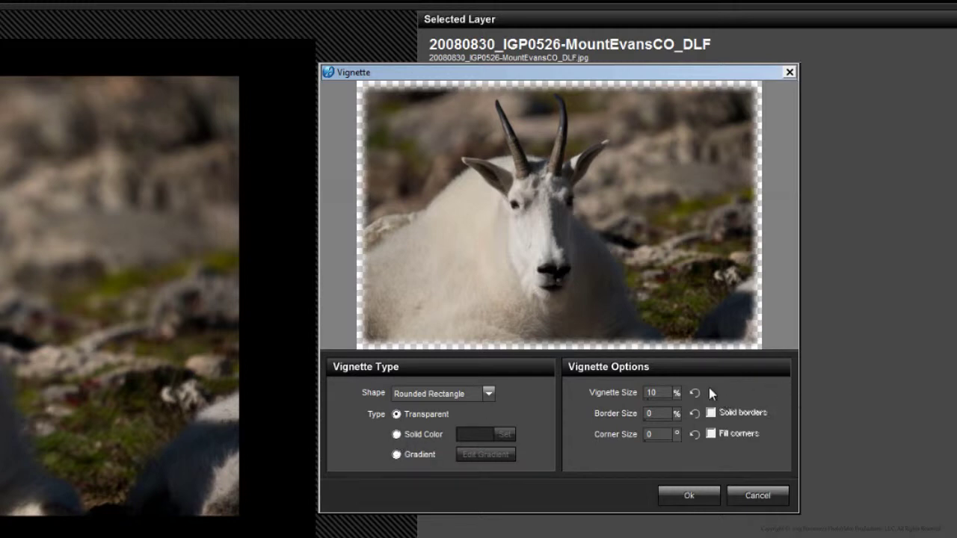
- Set the vignette size to 0% and the vignette type to solid color in white
{"action": "left_click_drag", "start_coordinate": [676, 402], "coordinate": [576, 413]}
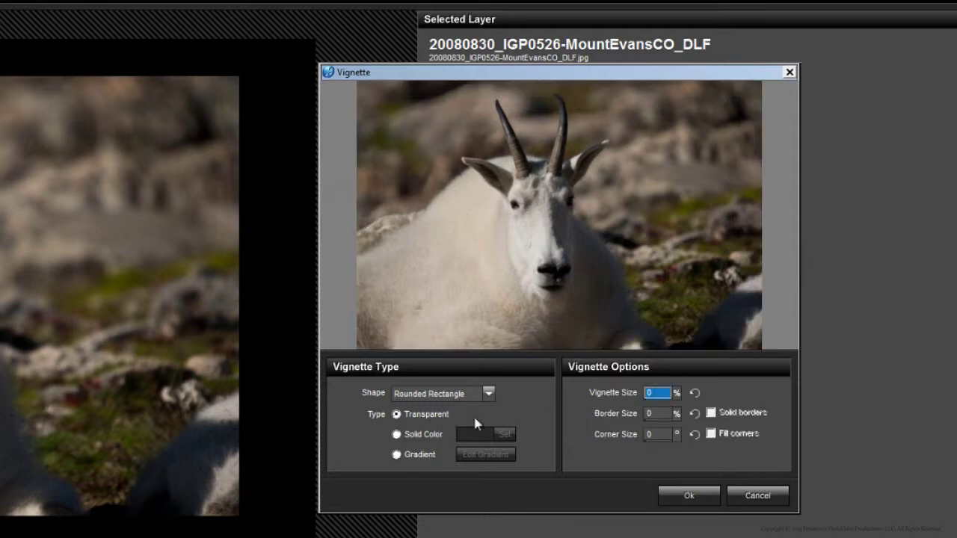
{"action": "left_click", "coordinate": [396, 435]}
{"action": "left_click", "coordinate": [505, 435]}
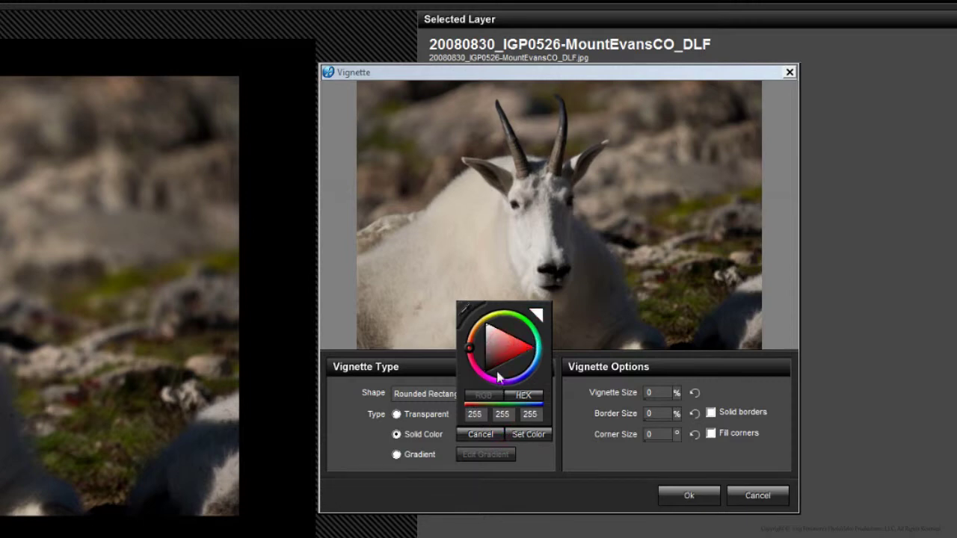
{"action": "left_click", "coordinate": [533, 434]}
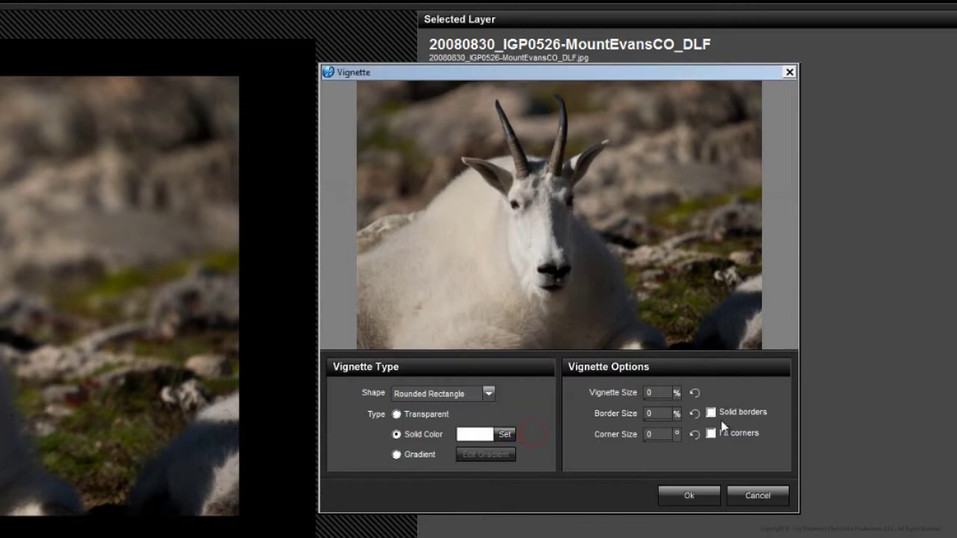
- Reset the border size and raise the vignette size to 36%
{"action": "left_click", "coordinate": [694, 414]}
{"action": "left_click", "coordinate": [663, 412]}
{"action": "left_click_drag", "start_coordinate": [589, 434], "coordinate": [634, 420]}
{"action": "left_click", "coordinate": [646, 392]}
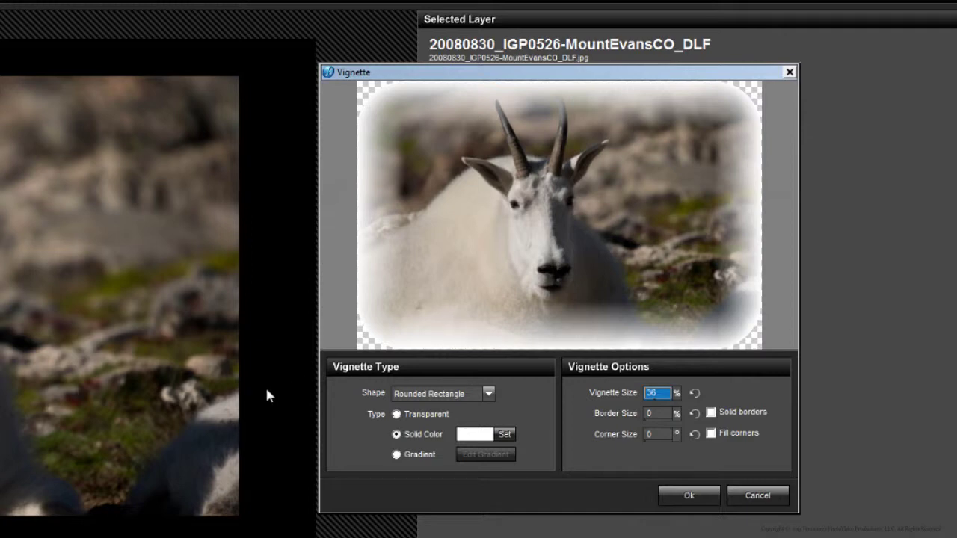
- Try red, dark red and blue as the vignette's solid color and set it back to white
{"action": "left_click", "coordinate": [506, 434]}
{"action": "left_click", "coordinate": [502, 363]}
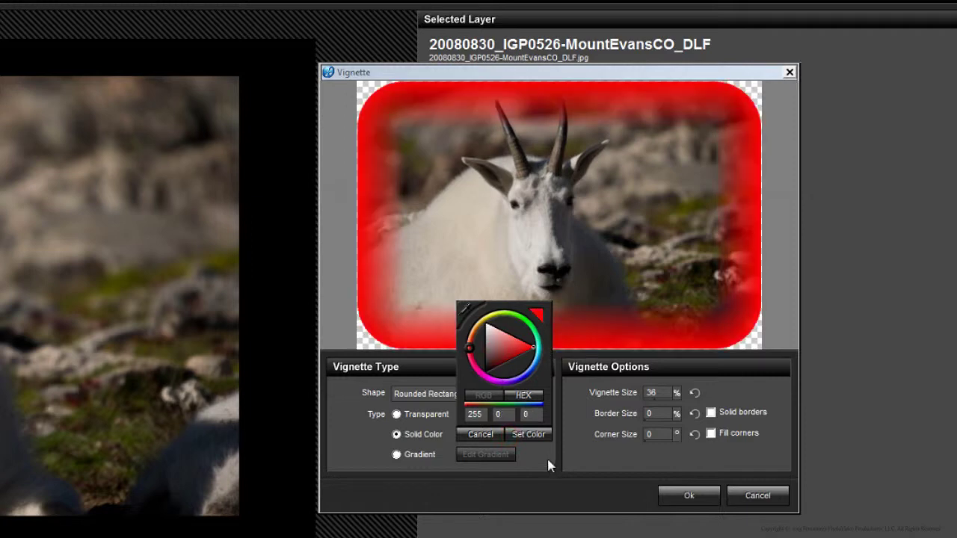
{"action": "left_click", "coordinate": [507, 362]}
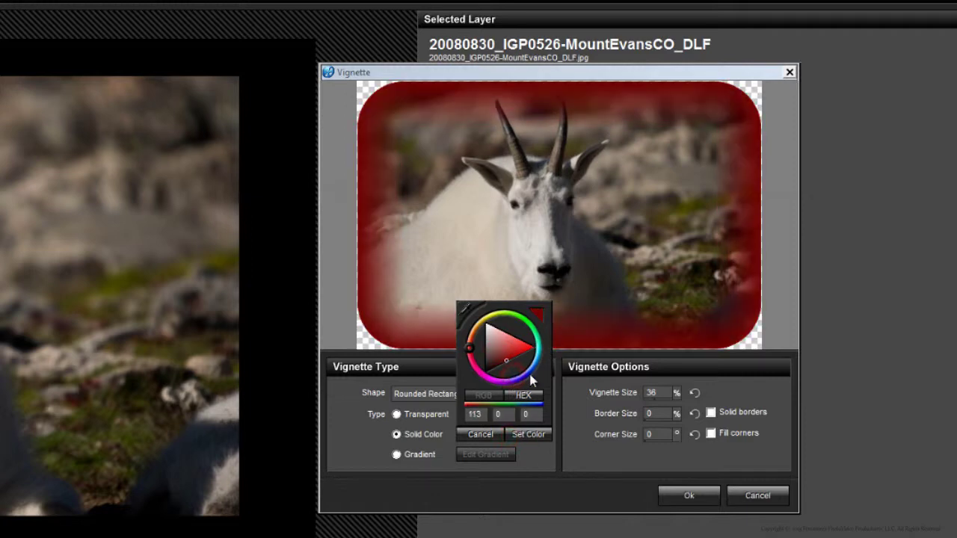
{"action": "left_click", "coordinate": [527, 381]}
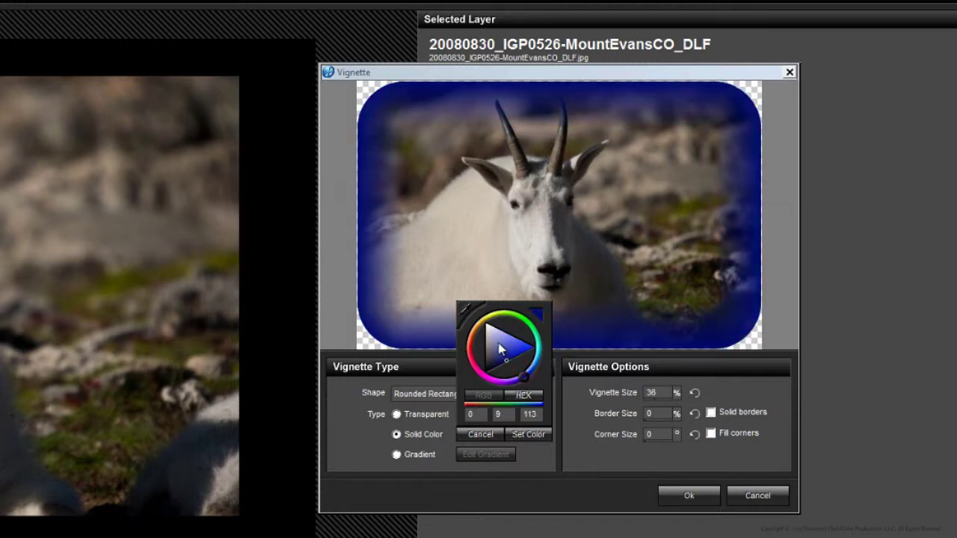
{"action": "left_click", "coordinate": [487, 323]}
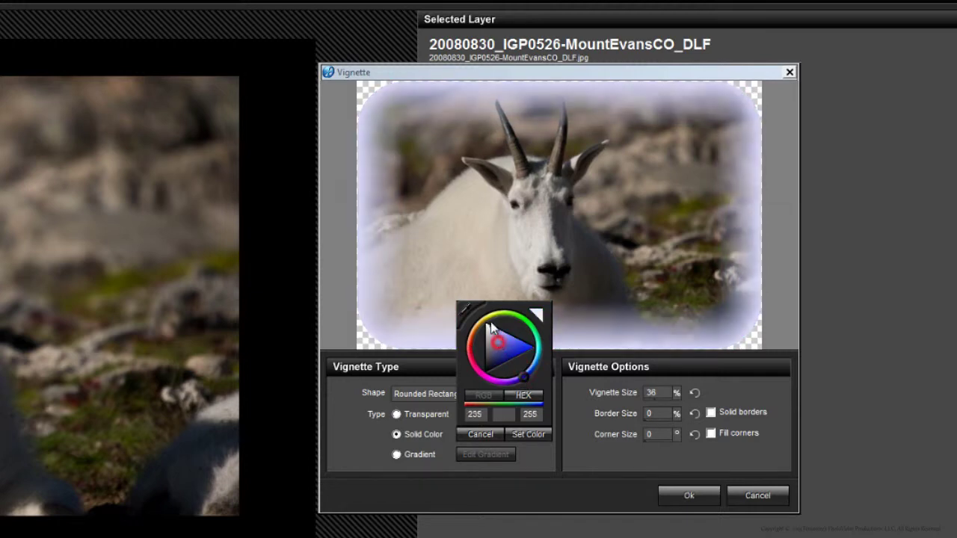
{"action": "left_click", "coordinate": [530, 434]}
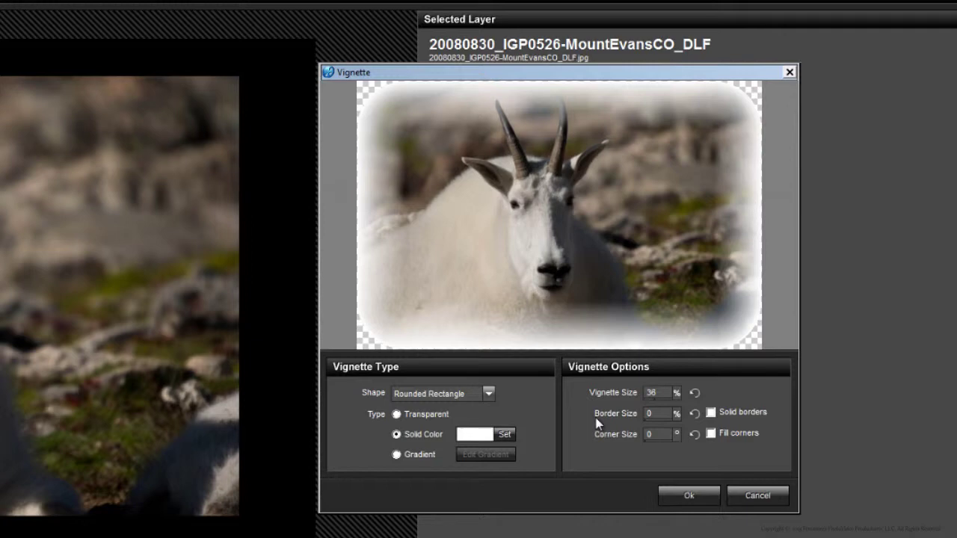
- Enable filled corners and solid borders for the white vignette
{"action": "left_click", "coordinate": [712, 436]}
{"action": "left_click", "coordinate": [711, 436]}
{"action": "left_click", "coordinate": [714, 437]}
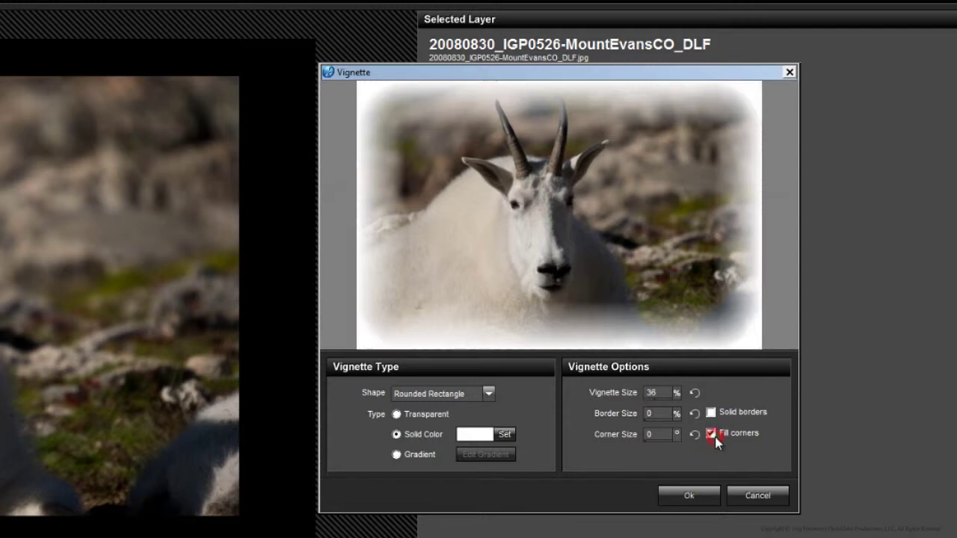
{"action": "left_click", "coordinate": [712, 436]}
{"action": "left_click", "coordinate": [710, 414]}
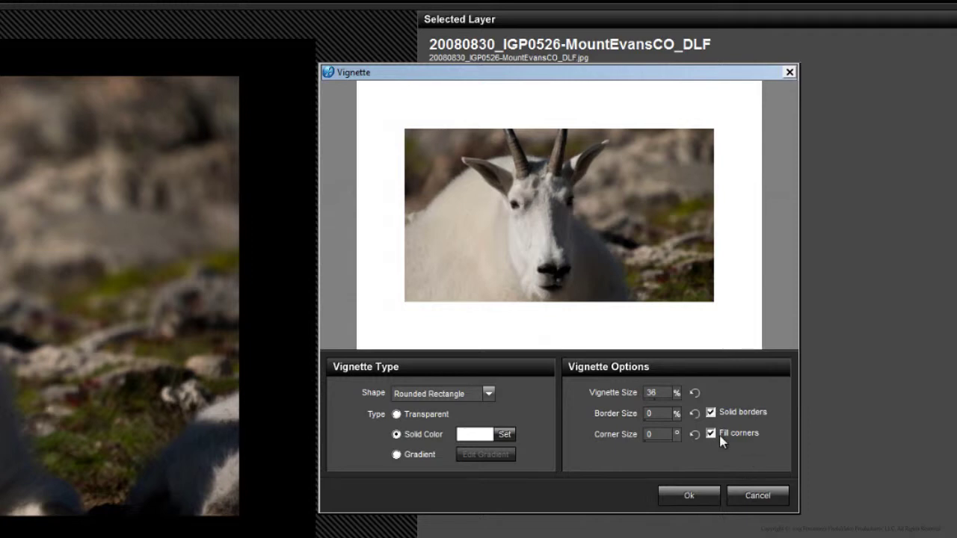
- Lower the vignette size to 0% and widen the border size to 22%
{"action": "left_click_drag", "start_coordinate": [659, 396], "coordinate": [567, 418]}
{"action": "left_click_drag", "start_coordinate": [652, 416], "coordinate": [616, 439]}
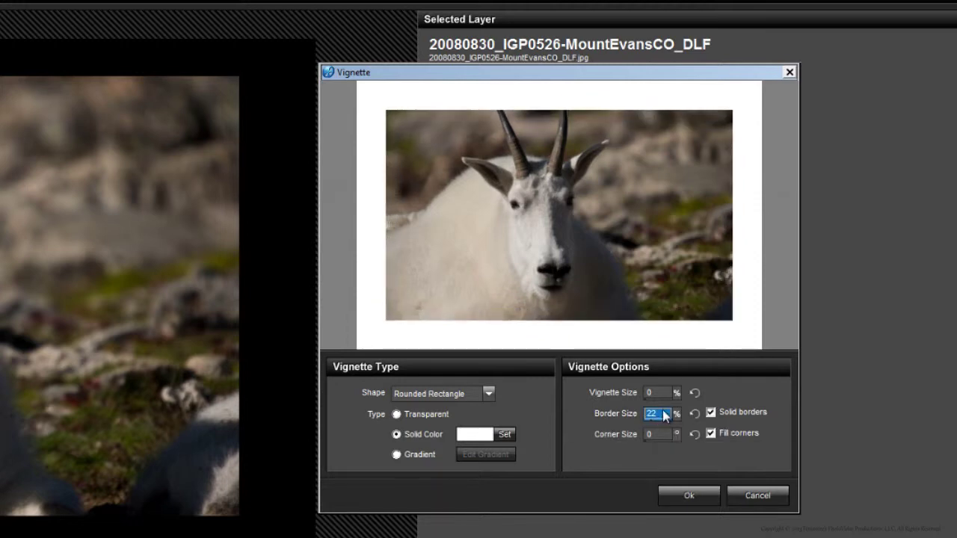
- Try a vignette size of 21% with solid borders toggled off and on, and reset the vignette size to 0%
{"action": "left_click_drag", "start_coordinate": [653, 396], "coordinate": [607, 409]}
{"action": "left_click", "coordinate": [711, 413]}
{"action": "left_click", "coordinate": [710, 413]}
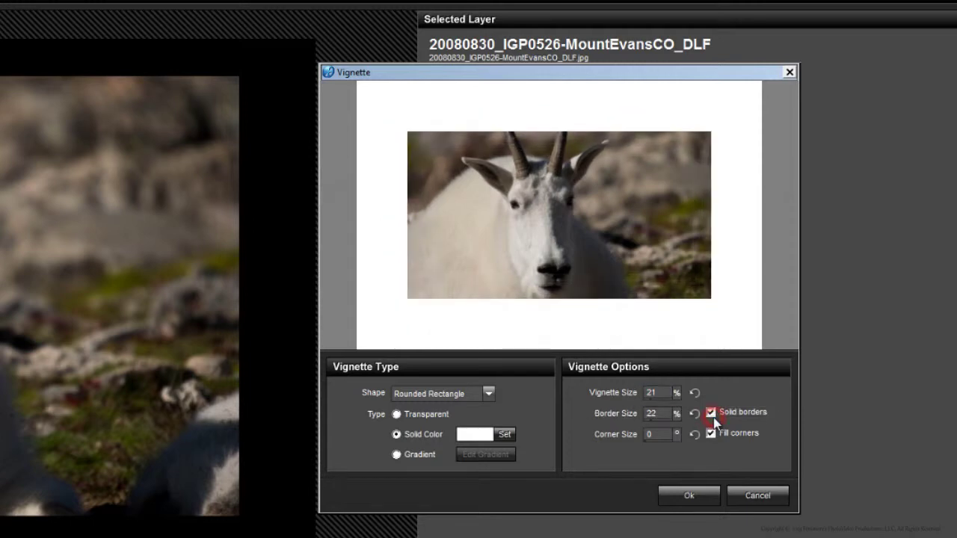
{"action": "left_click", "coordinate": [695, 391]}
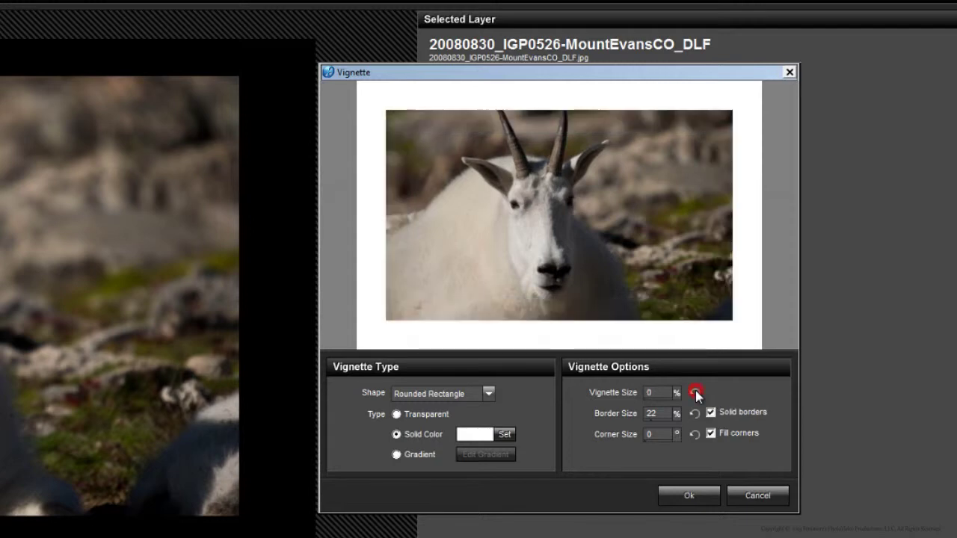
- Set the vignette's border size to 1% and apply the vignette to the goat photo
{"action": "left_click", "coordinate": [653, 414]}
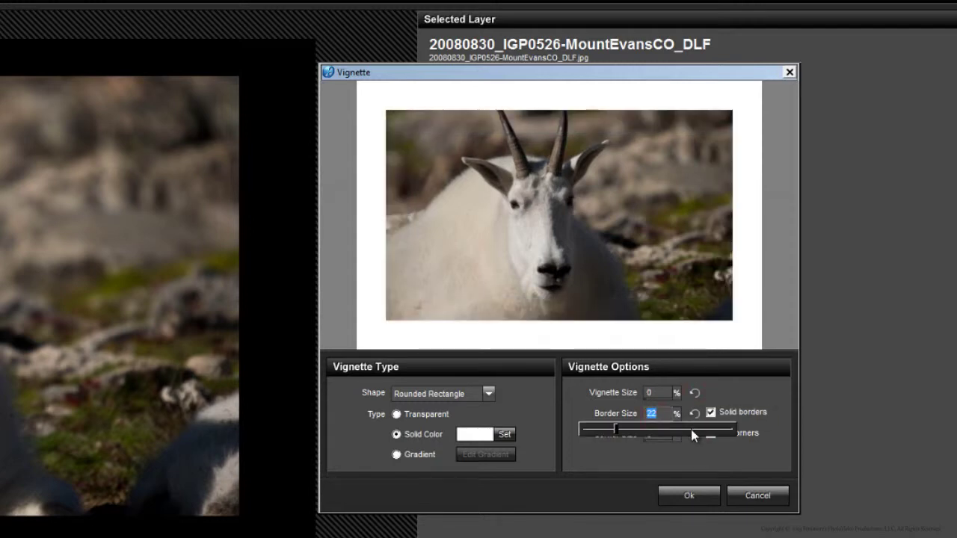
{"action": "type", "text": "1"}
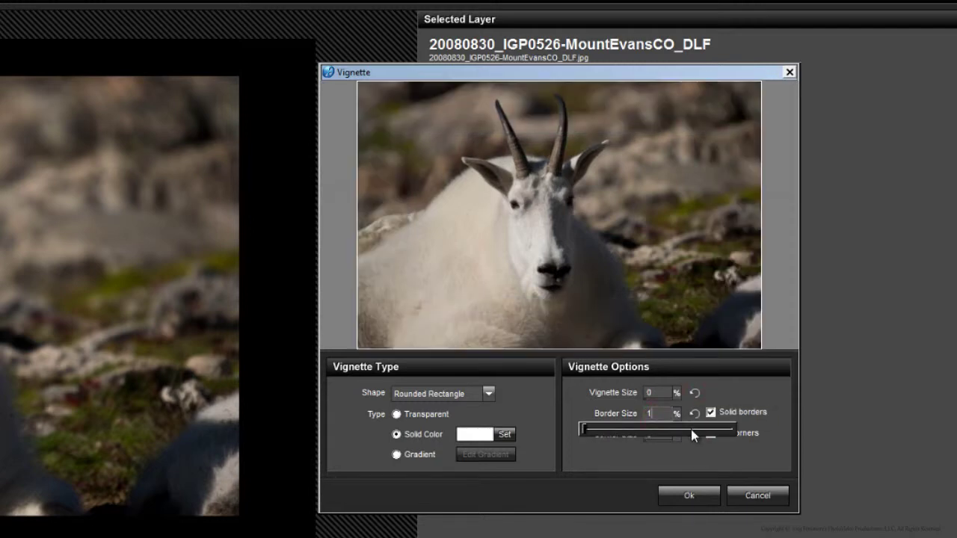
{"action": "left_click", "coordinate": [687, 497]}
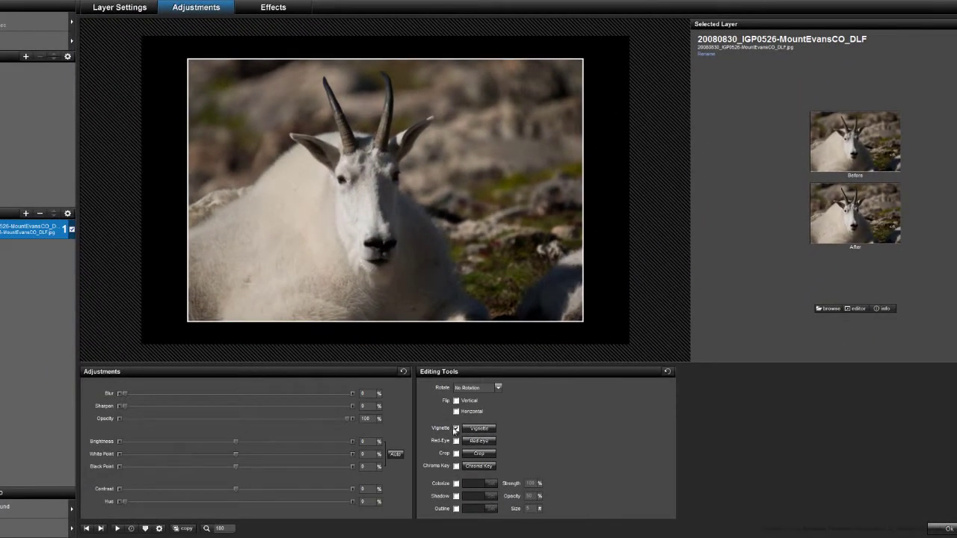
- Toggle the vignette to compare the photo's edges, leave it off and re-enable the white outline
{"action": "left_click", "coordinate": [455, 431]}
{"action": "left_click", "coordinate": [456, 431]}
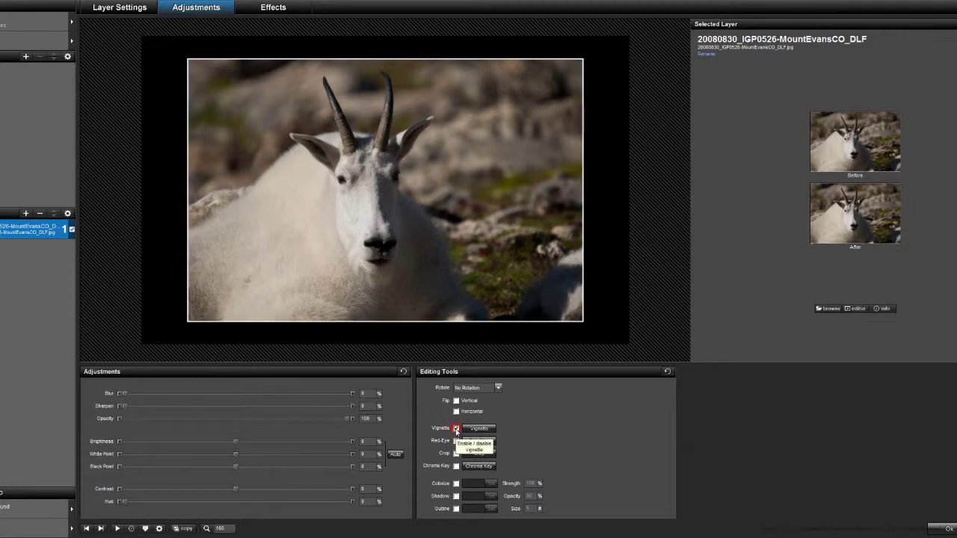
{"action": "left_click", "coordinate": [456, 431]}
{"action": "left_click", "coordinate": [456, 429]}
{"action": "left_click", "coordinate": [456, 429]}
{"action": "left_click", "coordinate": [456, 429]}
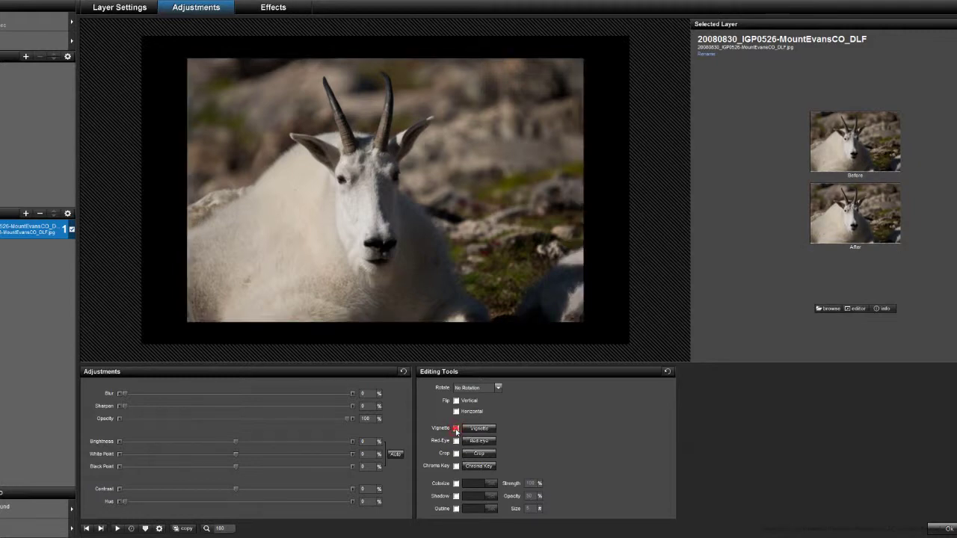
{"action": "left_click", "coordinate": [455, 429]}
{"action": "left_click", "coordinate": [455, 430]}
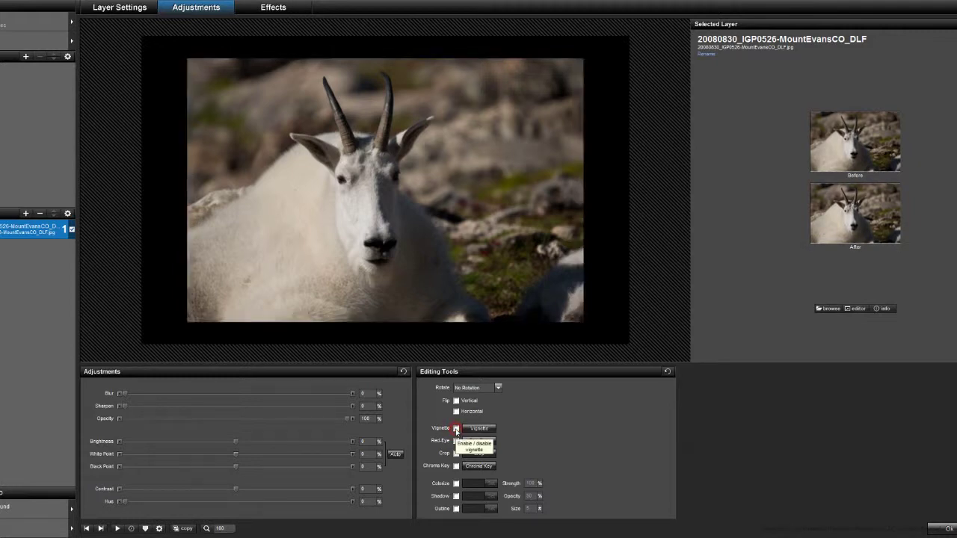
{"action": "left_click", "coordinate": [456, 508]}
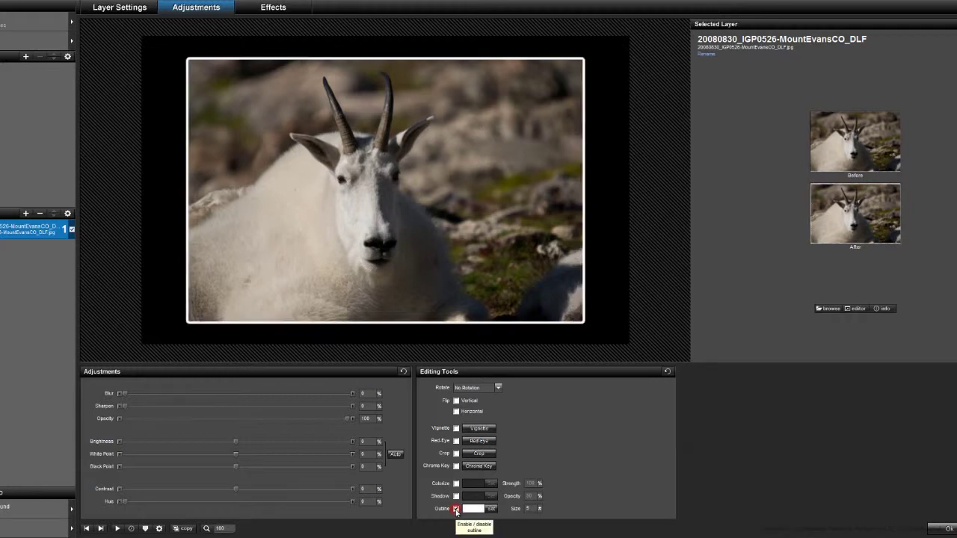
- Toggle the vignette on and off against the thick white outline, and reduce the outline size to 1
{"action": "left_click", "coordinate": [529, 509]}
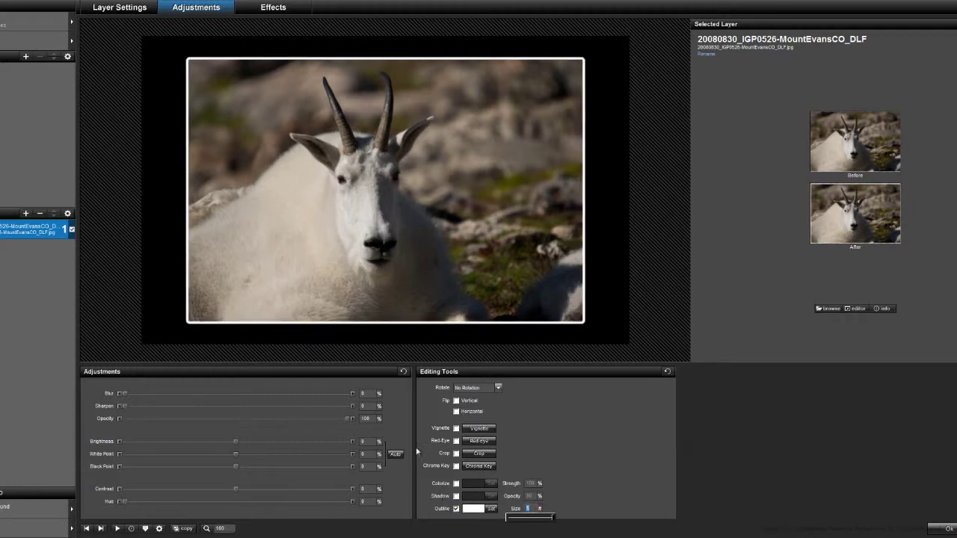
{"action": "left_click", "coordinate": [456, 429]}
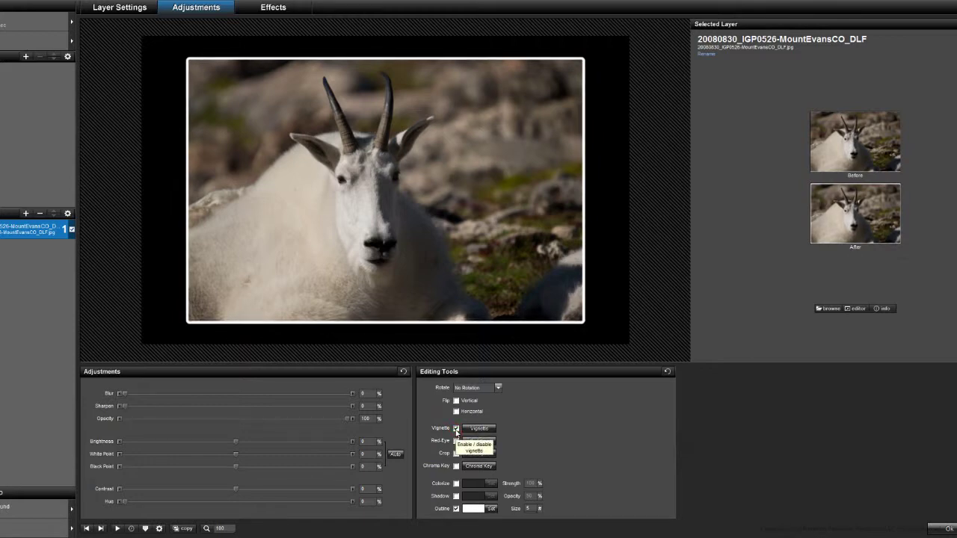
{"action": "left_click", "coordinate": [456, 429]}
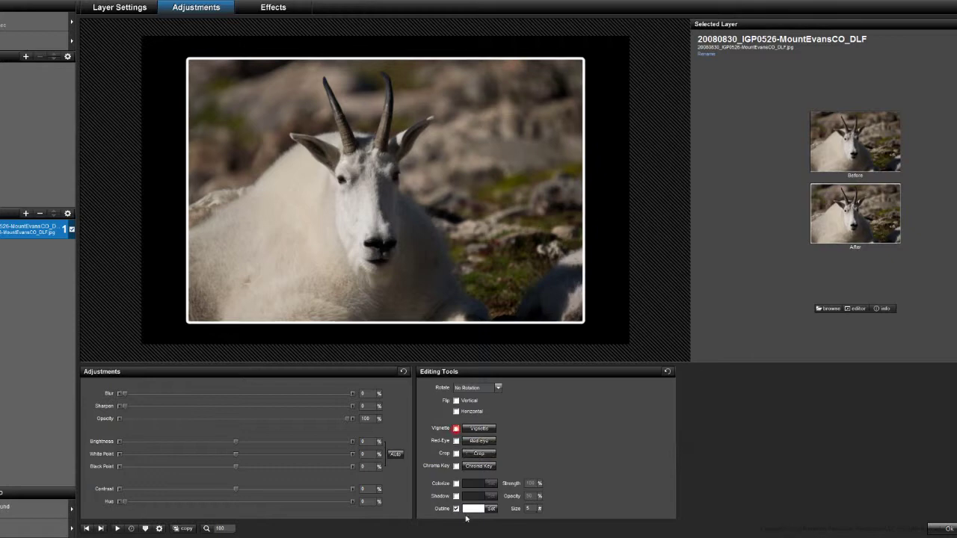
{"action": "left_click", "coordinate": [530, 509]}
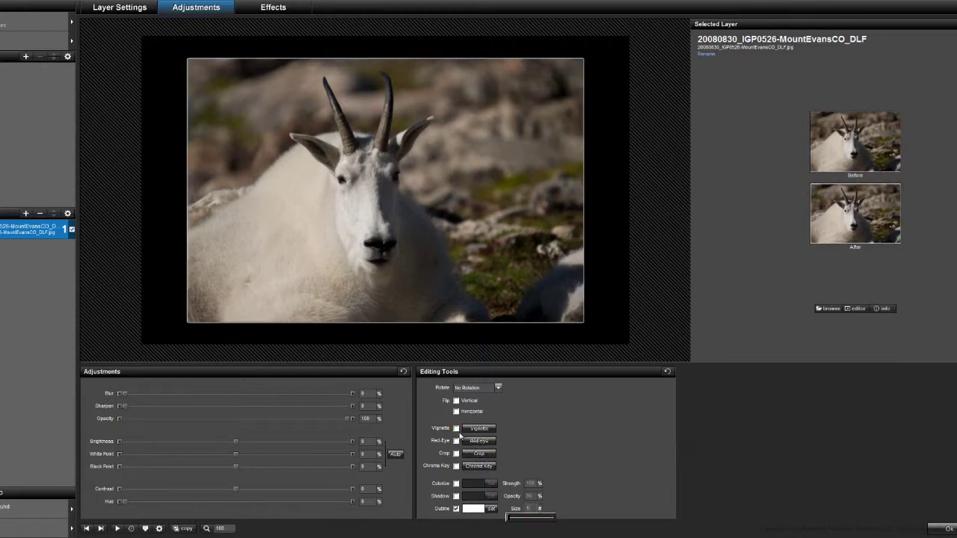
- Toggle the vignette repeatedly to compare it with the thin outline, leaving the vignette enabled and the outline disabled
{"action": "left_click", "coordinate": [456, 429]}
{"action": "left_click", "coordinate": [456, 429]}
{"action": "left_click", "coordinate": [456, 428]}
{"action": "left_click", "coordinate": [456, 429]}
{"action": "left_click", "coordinate": [456, 429]}
{"action": "left_click", "coordinate": [456, 430]}
{"action": "left_click", "coordinate": [456, 430]}
{"action": "left_click", "coordinate": [457, 509]}
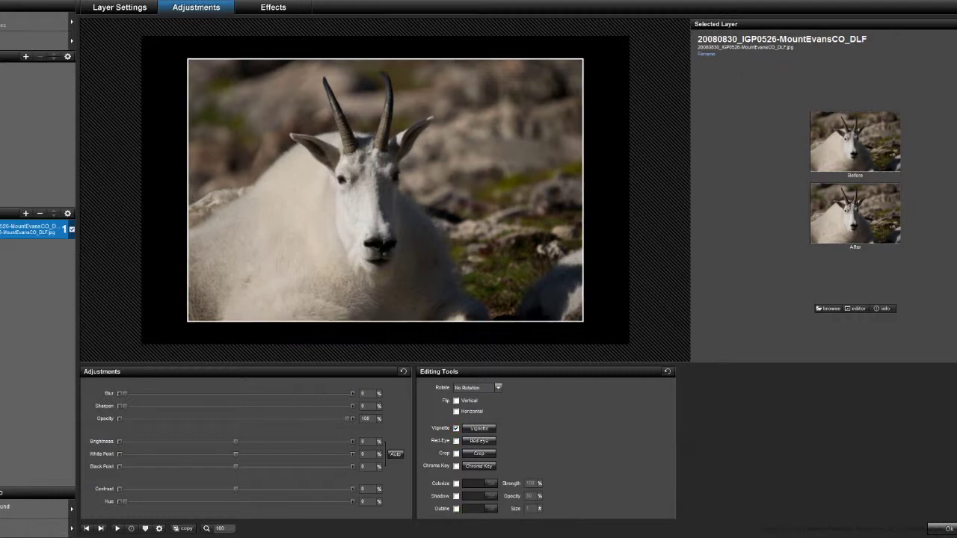
- Try the Ellipse shape in the goat photo's vignette settings and switch back to Rounded Rectangle
{"action": "left_click", "coordinate": [486, 429]}
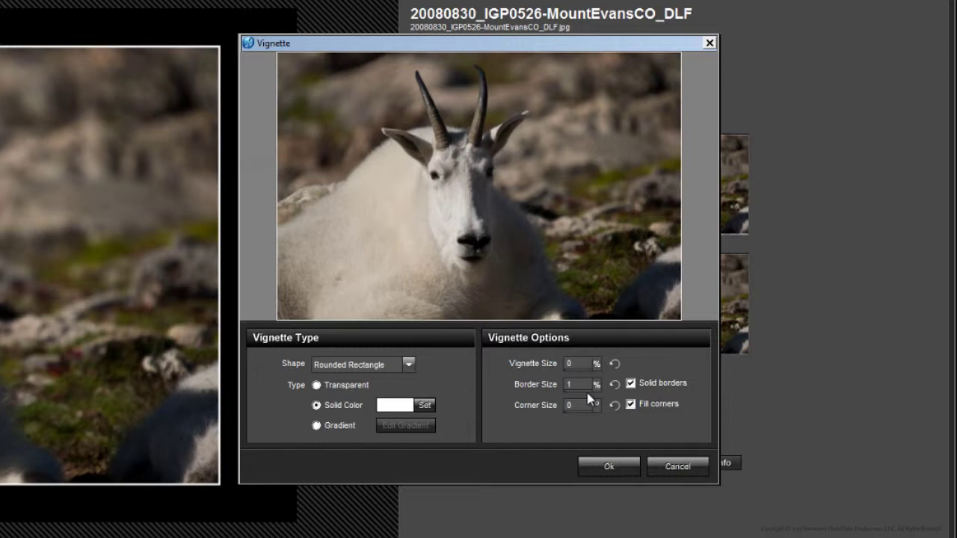
{"action": "left_click", "coordinate": [409, 366]}
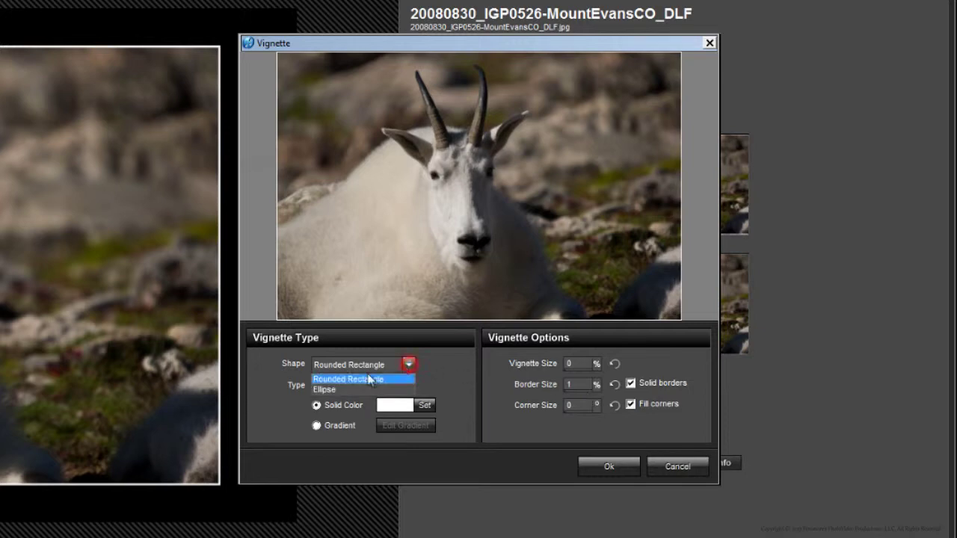
{"action": "left_click", "coordinate": [348, 387]}
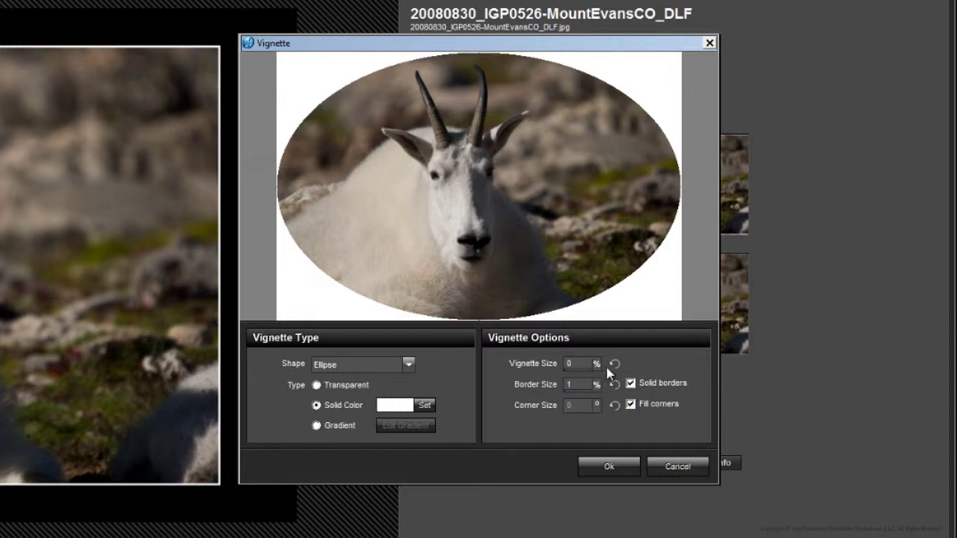
{"action": "left_click_drag", "start_coordinate": [576, 367], "coordinate": [482, 377]}
{"action": "left_click", "coordinate": [408, 363]}
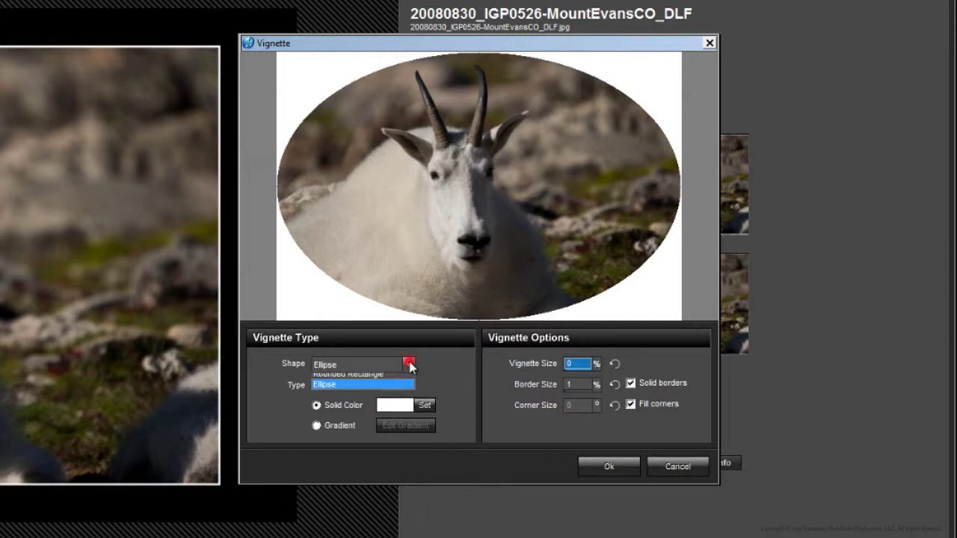
{"action": "left_click", "coordinate": [359, 379]}
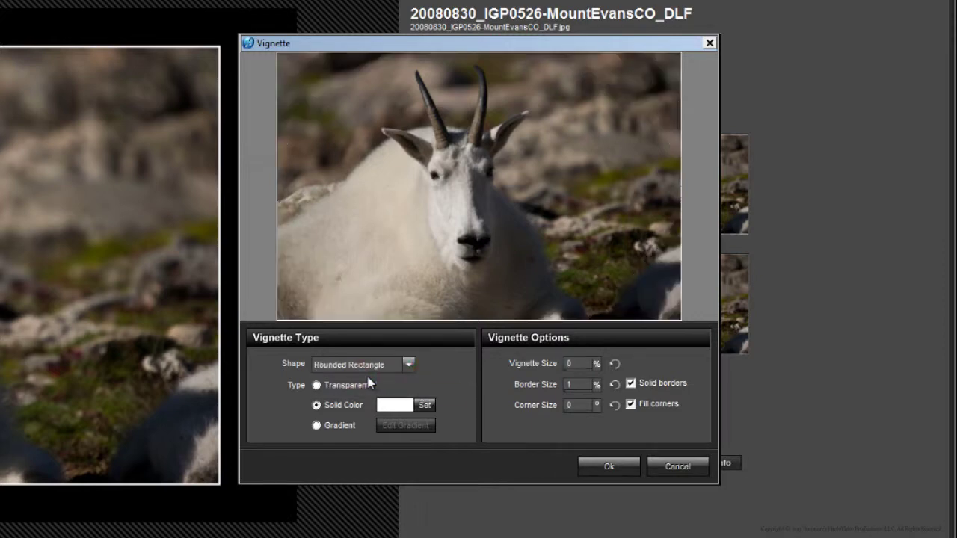
- Try a vignette corner size of 61°, return it to 0° and raise it to 75°
{"action": "left_click_drag", "start_coordinate": [580, 414], "coordinate": [596, 428]}
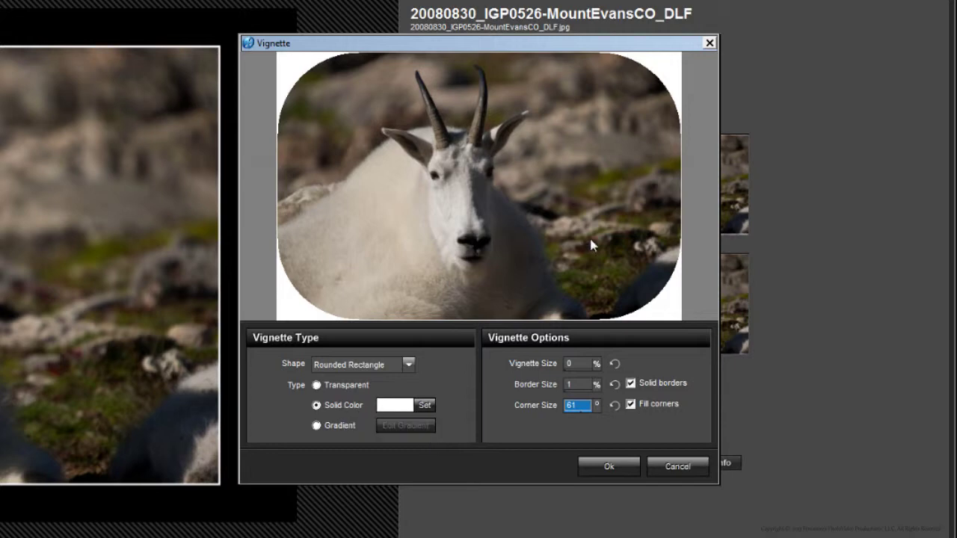
{"action": "left_click_drag", "start_coordinate": [593, 410], "coordinate": [483, 439]}
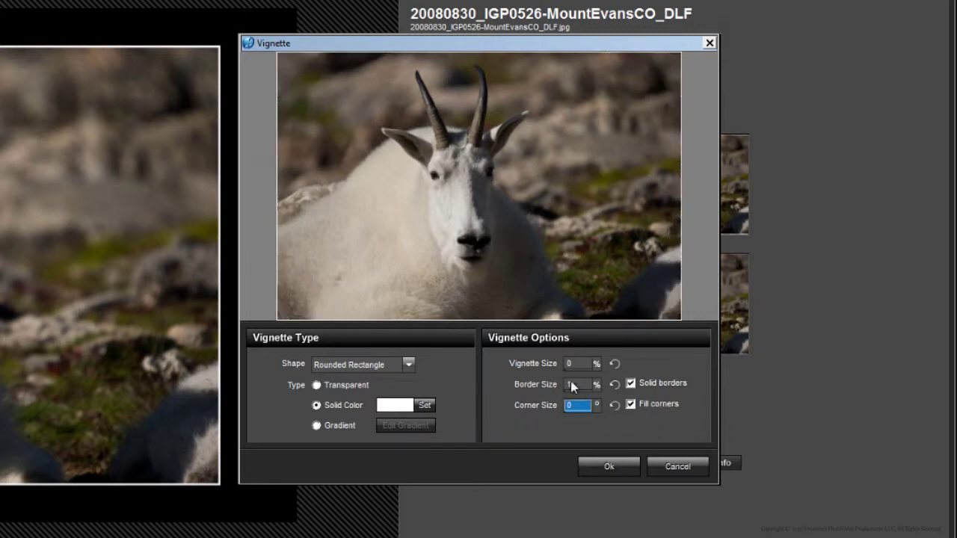
{"action": "left_click_drag", "start_coordinate": [575, 405], "coordinate": [605, 428]}
- Try vignette sizes of 5% and 12% with solid borders toggled off and on, and reset the vignette size
{"action": "left_click_drag", "start_coordinate": [573, 364], "coordinate": [513, 384]}
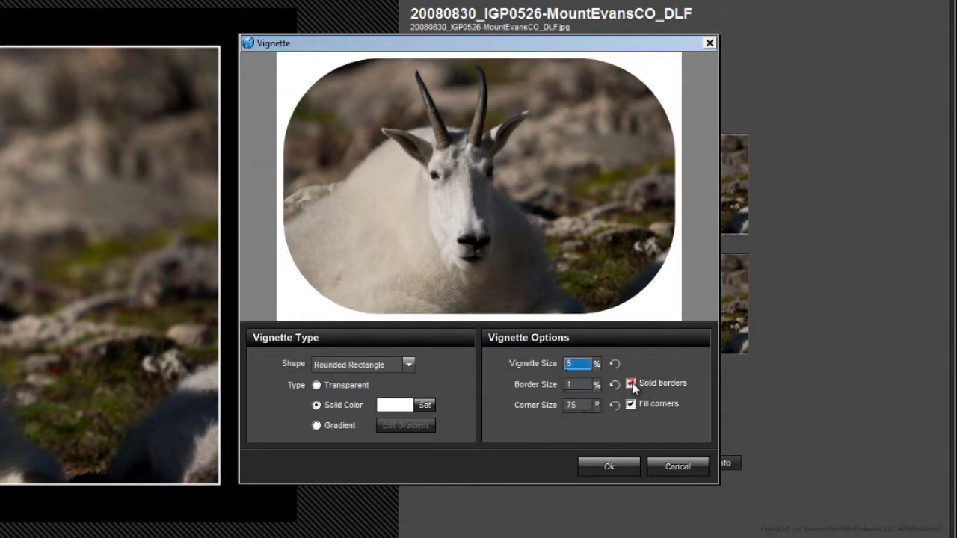
{"action": "left_click", "coordinate": [630, 384]}
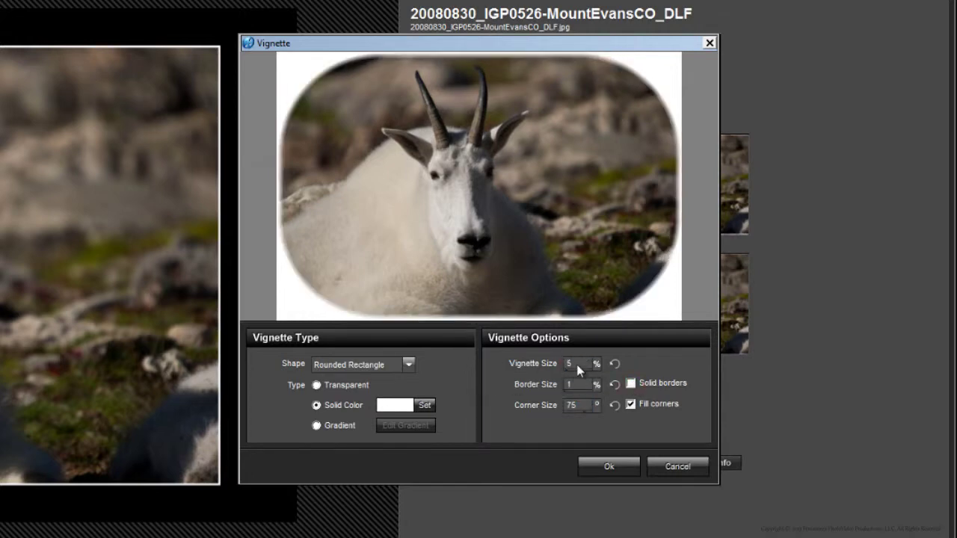
{"action": "left_click_drag", "start_coordinate": [575, 362], "coordinate": [519, 384]}
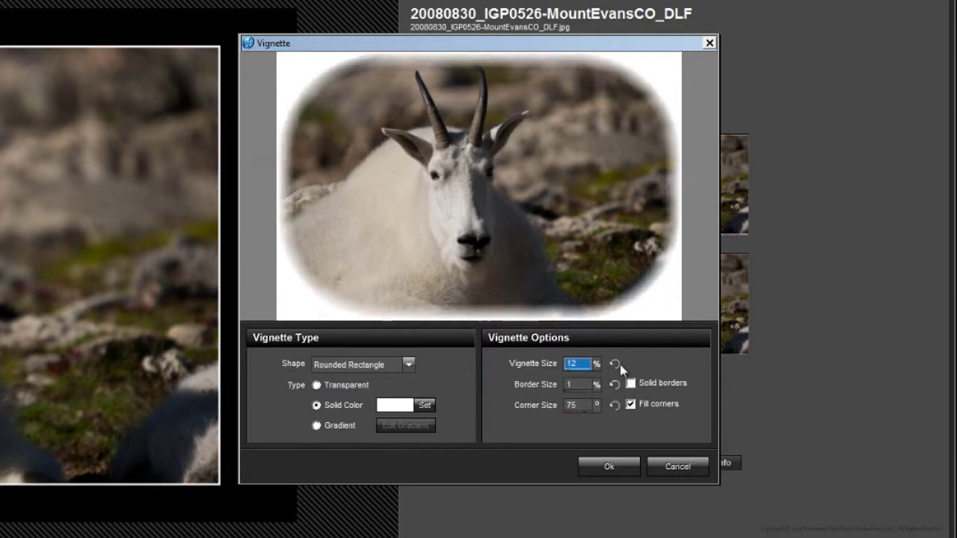
{"action": "left_click", "coordinate": [631, 383]}
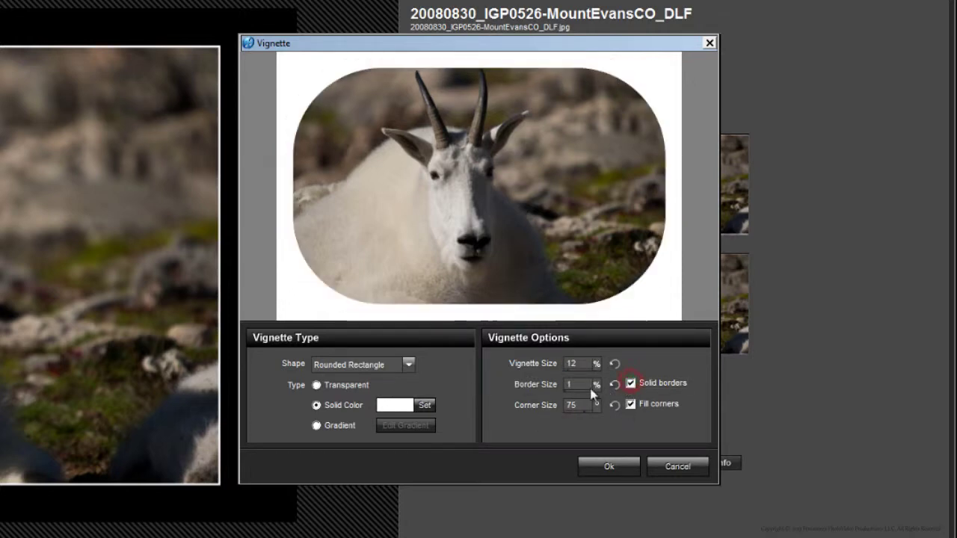
{"action": "left_click", "coordinate": [615, 364]}
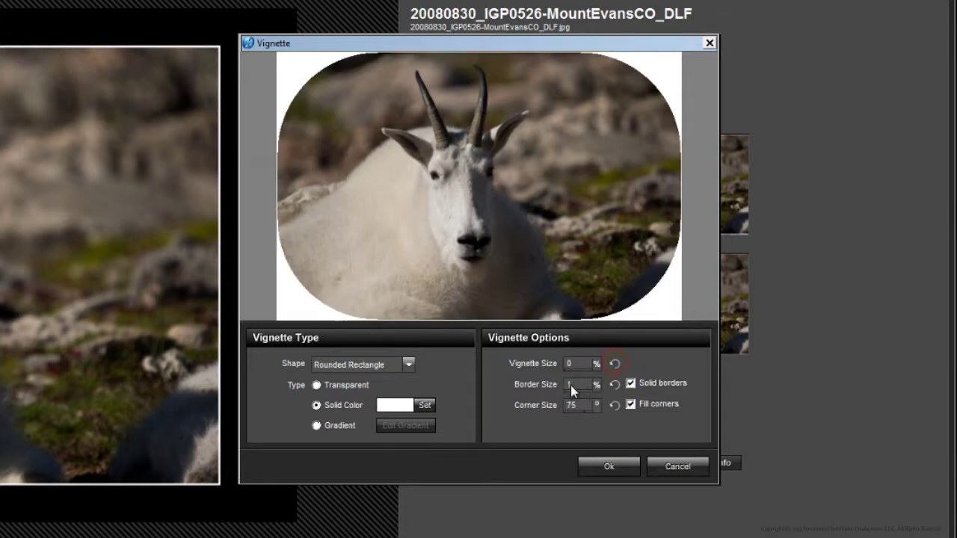
- Reset the corner size to 0°, set the border size to 27% and apply the white vignette
{"action": "left_click", "coordinate": [615, 405]}
{"action": "left_click_drag", "start_coordinate": [570, 362], "coordinate": [542, 411]}
{"action": "left_click", "coordinate": [615, 364]}
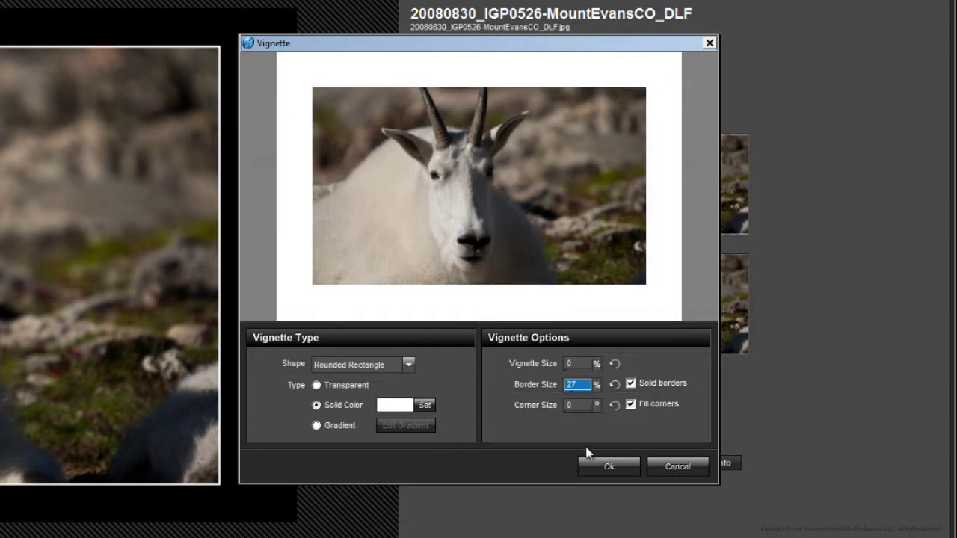
{"action": "left_click", "coordinate": [609, 465]}
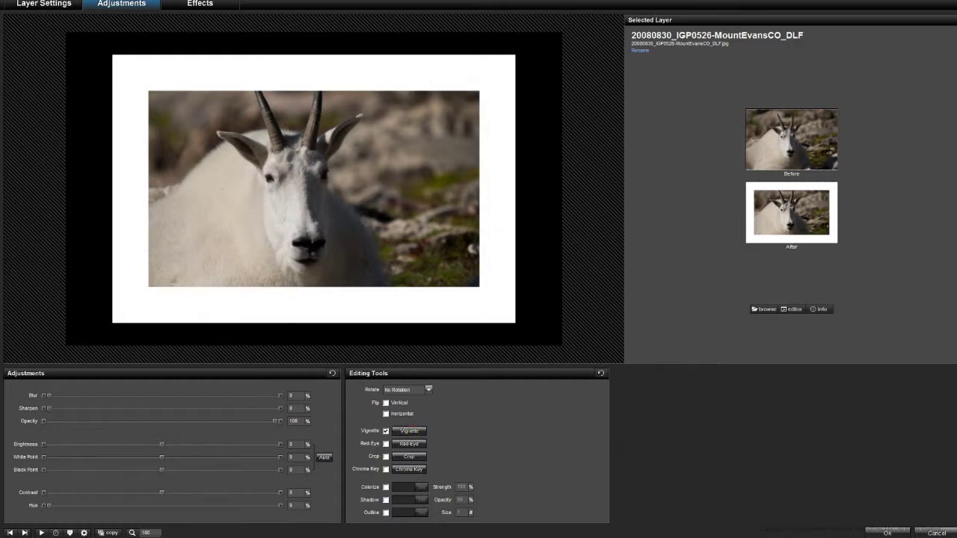
- Reopen the vignette settings beside the slide preview and change the vignette type to Gradient
{"action": "left_click", "coordinate": [409, 431]}
{"action": "left_click_drag", "start_coordinate": [901, 57], "coordinate": [696, 59]}
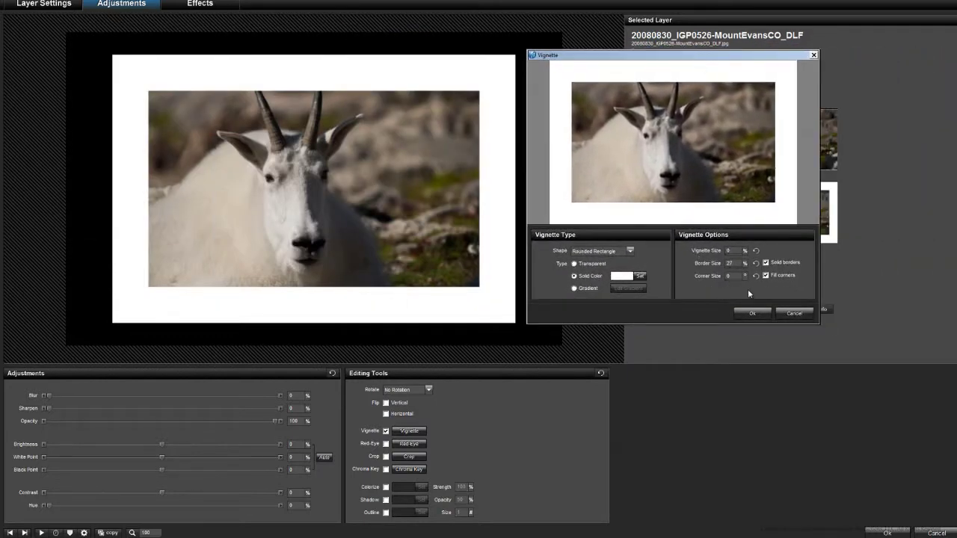
{"action": "left_click", "coordinate": [574, 288]}
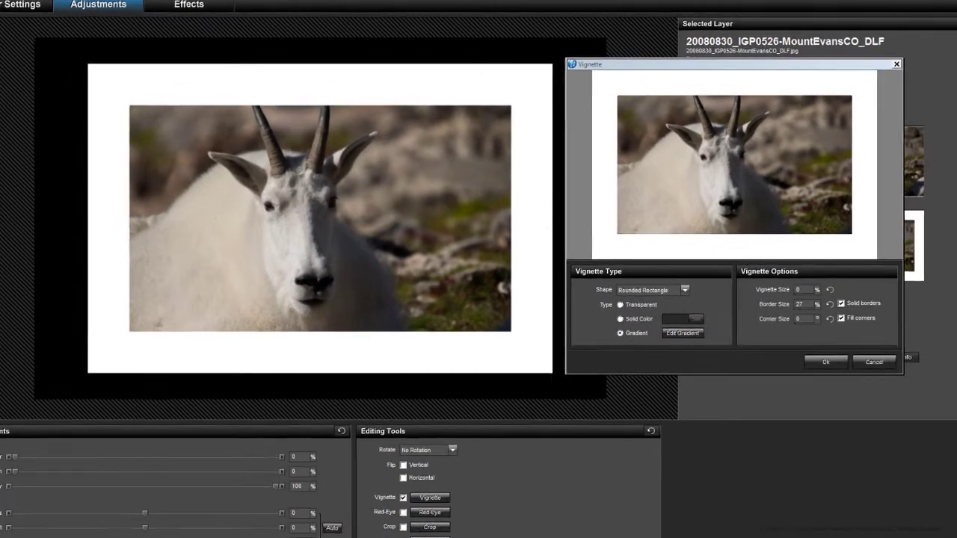
- Apply the first Pastels preset as the gradient, and set the vignette size to 41% and border size to 9%
{"action": "left_click", "coordinate": [682, 333]}
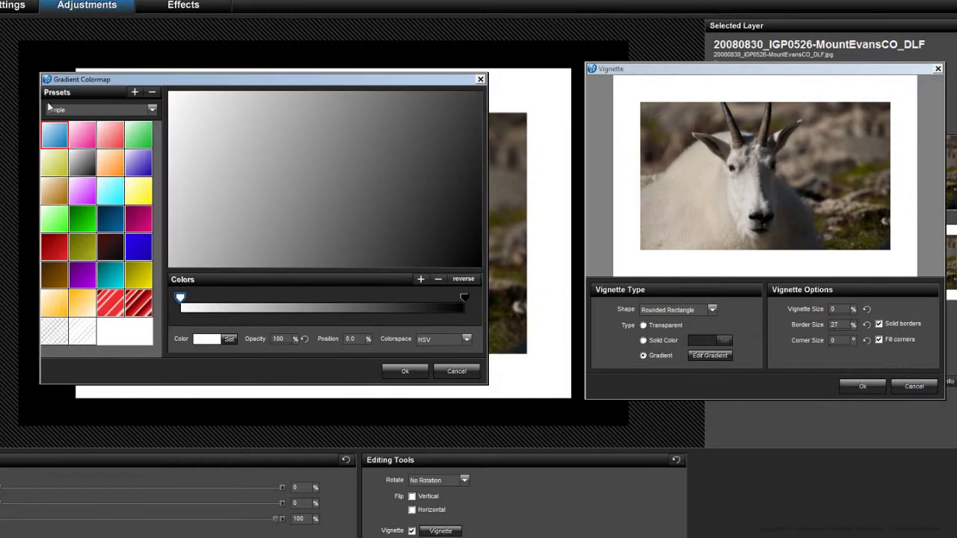
{"action": "left_click", "coordinate": [154, 110]}
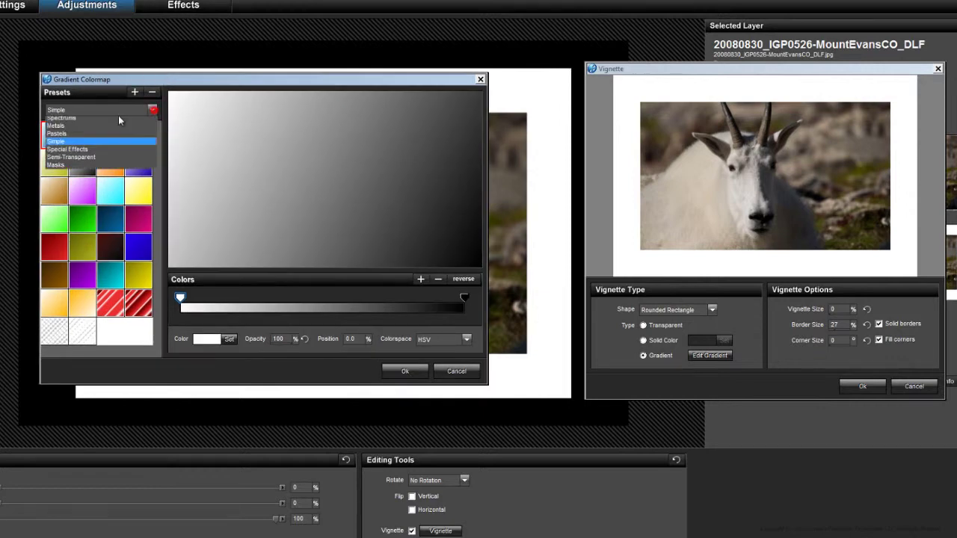
{"action": "left_click", "coordinate": [83, 136]}
{"action": "left_click", "coordinate": [60, 143]}
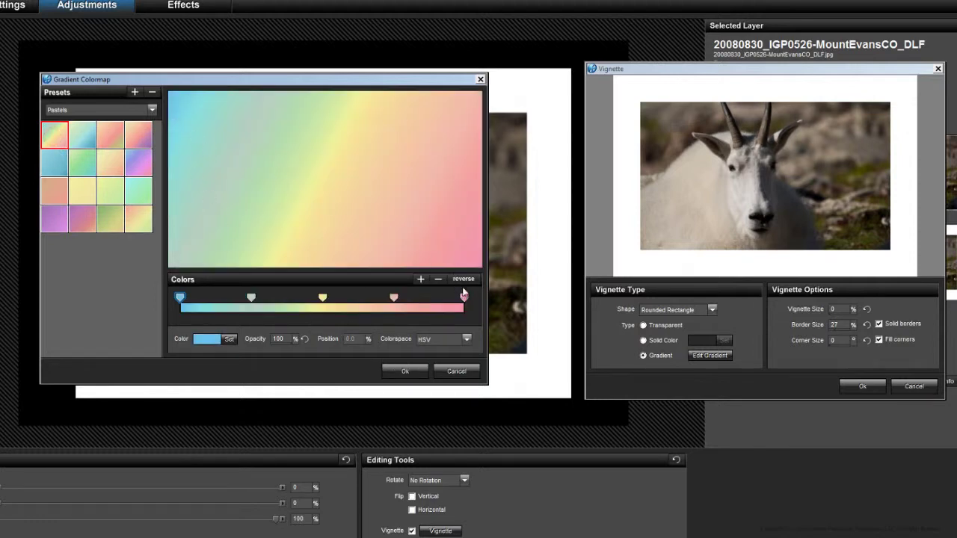
{"action": "left_click", "coordinate": [402, 370]}
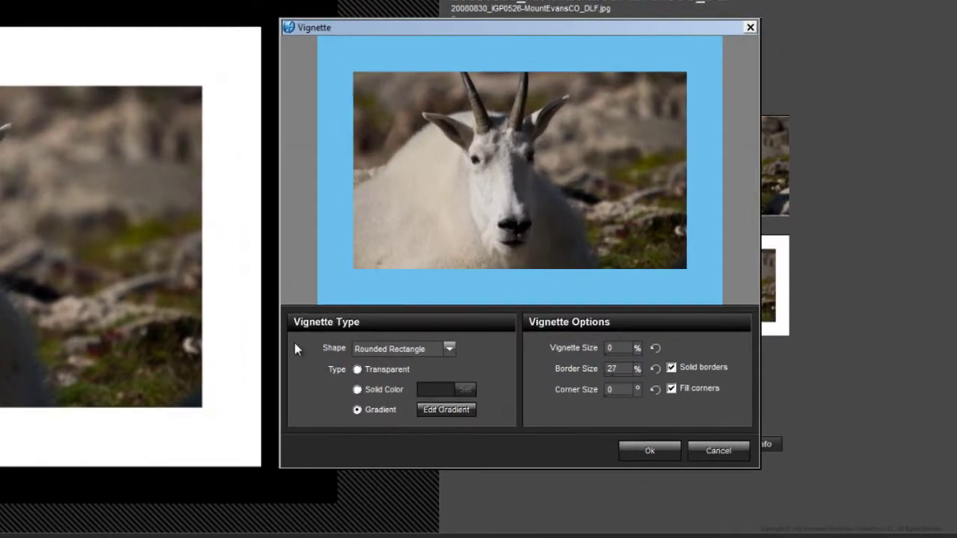
{"action": "mouse_move", "coordinate": [607, 347]}
{"action": "left_mouse_down"}
{"action": "mouse_move", "coordinate": [548, 362]}
{"action": "mouse_move", "coordinate": [612, 369]}
{"action": "mouse_move", "coordinate": [546, 395]}
{"action": "mouse_move", "coordinate": [591, 391]}
{"action": "mouse_move", "coordinate": [560, 393]}
{"action": "mouse_move", "coordinate": [613, 366]}
{"action": "left_mouse_up"}
- Replace the vignette's gradient with the black-and-white striped preset from Special Effects
{"action": "left_click", "coordinate": [449, 412]}
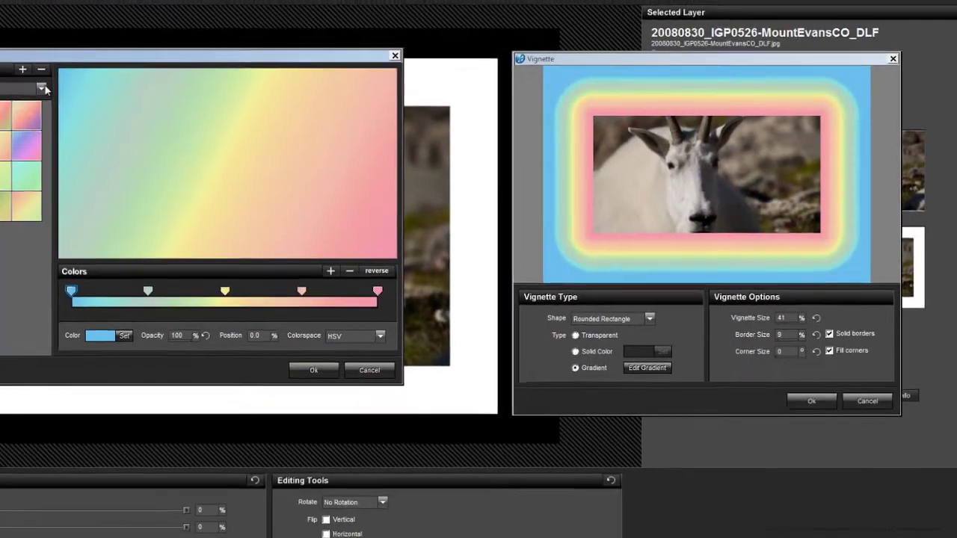
{"action": "left_click", "coordinate": [109, 95]}
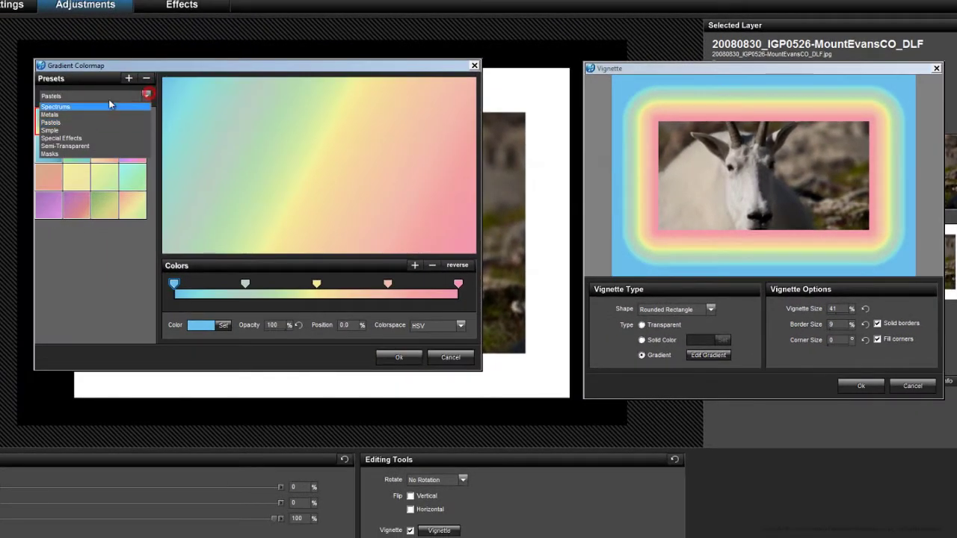
{"action": "left_click", "coordinate": [54, 138]}
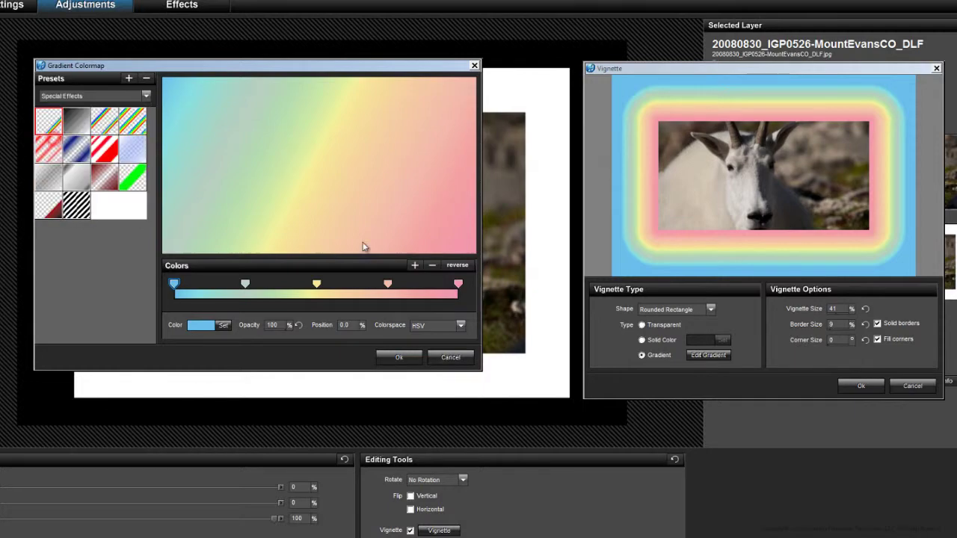
{"action": "left_click", "coordinate": [82, 209]}
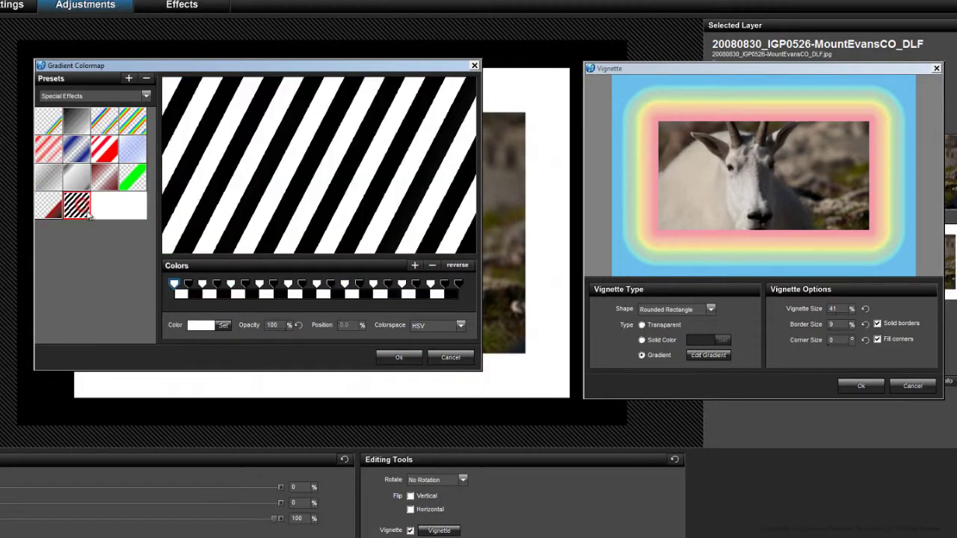
{"action": "left_click", "coordinate": [389, 361]}
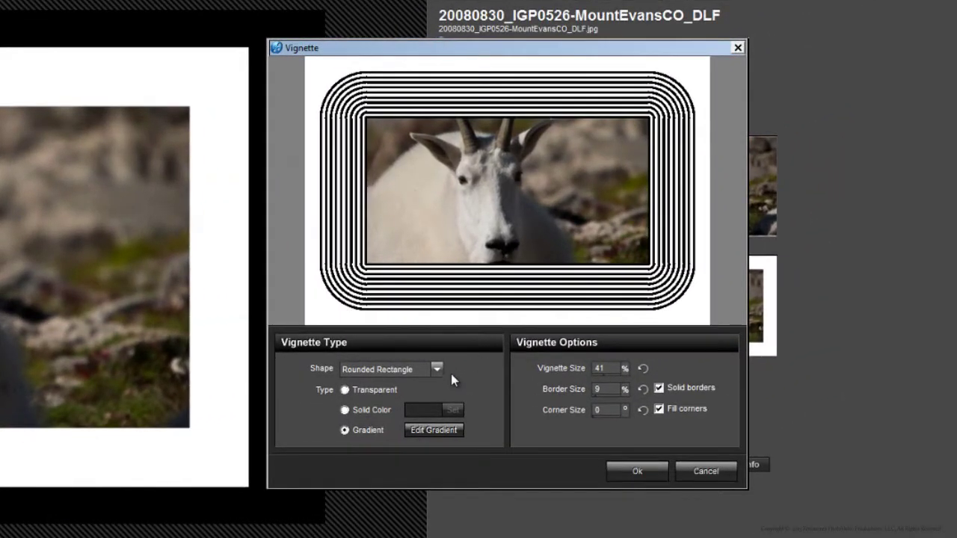
- Keep the Rounded Rectangle shape and adjust the vignette size options to form a narrower striped frame
{"action": "left_click", "coordinate": [438, 371]}
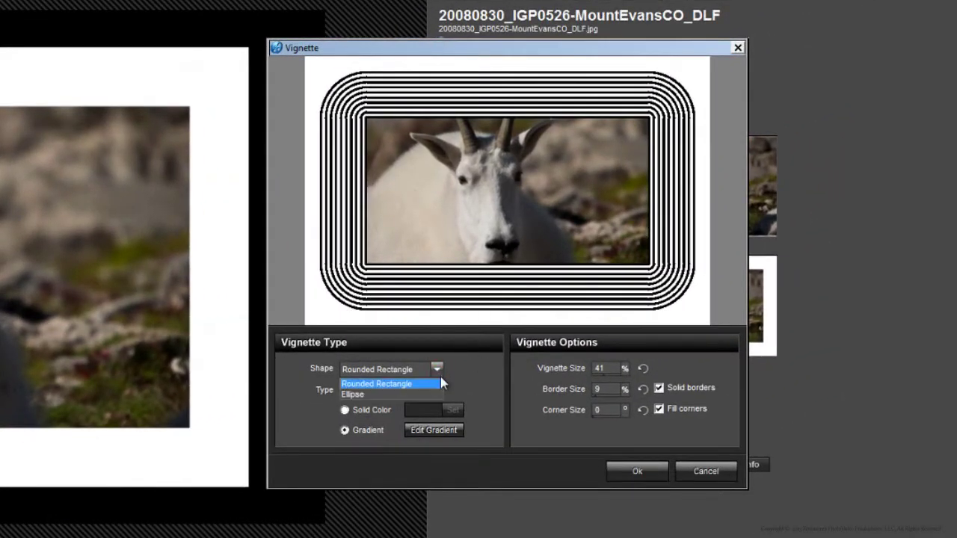
{"action": "left_click", "coordinate": [441, 380]}
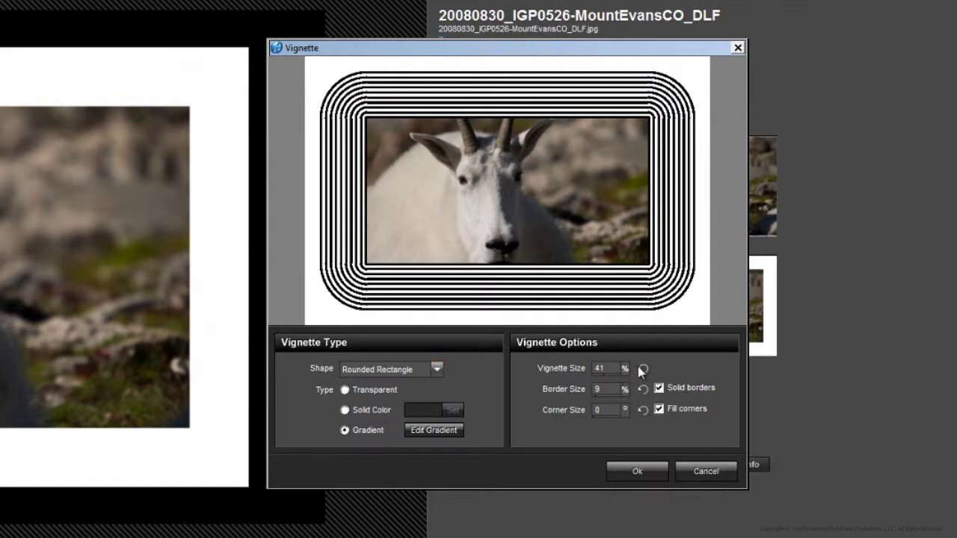
{"action": "left_click", "coordinate": [621, 369]}
{"action": "left_click_drag", "start_coordinate": [591, 384], "coordinate": [535, 390]}
{"action": "left_click_drag", "start_coordinate": [550, 394], "coordinate": [521, 427]}
{"action": "left_click", "coordinate": [608, 409]}
{"action": "left_click", "coordinate": [620, 389]}
{"action": "left_click", "coordinate": [599, 409]}
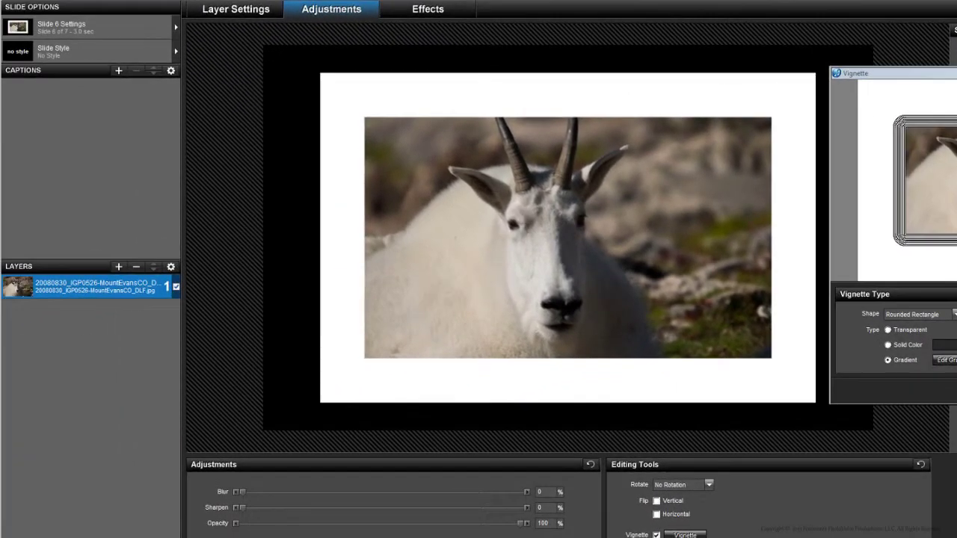
- Replace the vignette's striped gradient with a red preset from the Simple category
{"action": "left_click", "coordinate": [714, 377]}
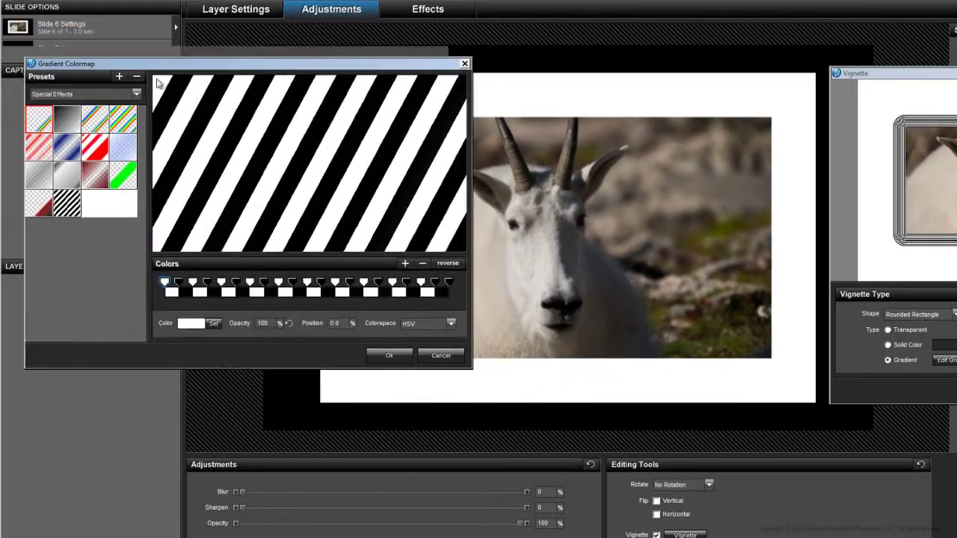
{"action": "left_click", "coordinate": [250, 127]}
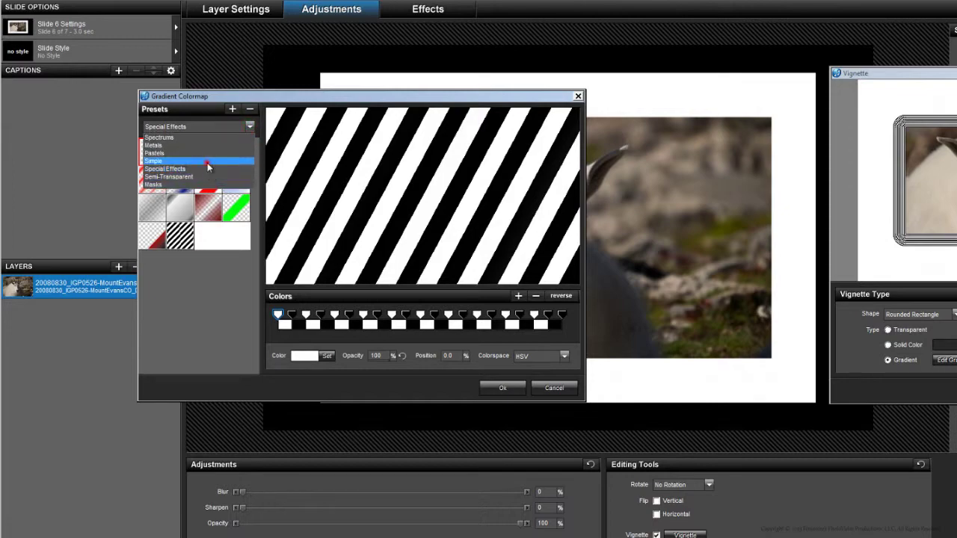
{"action": "left_click", "coordinate": [207, 161]}
{"action": "left_click", "coordinate": [208, 319]}
{"action": "left_click", "coordinate": [503, 387]}
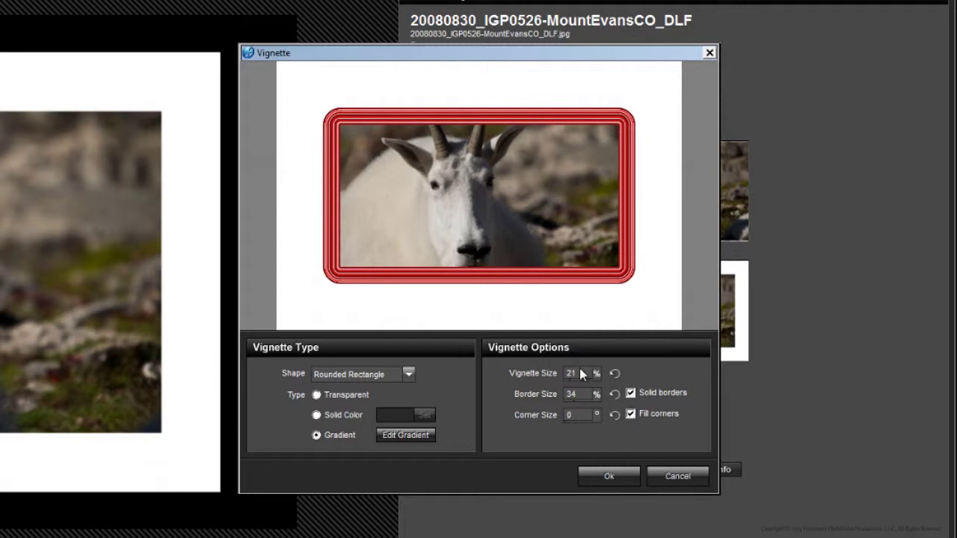
- Set the red gradient vignette's size to 46%, border size to 6% and corner size to 7°
{"action": "left_click_drag", "start_coordinate": [580, 373], "coordinate": [512, 420]}
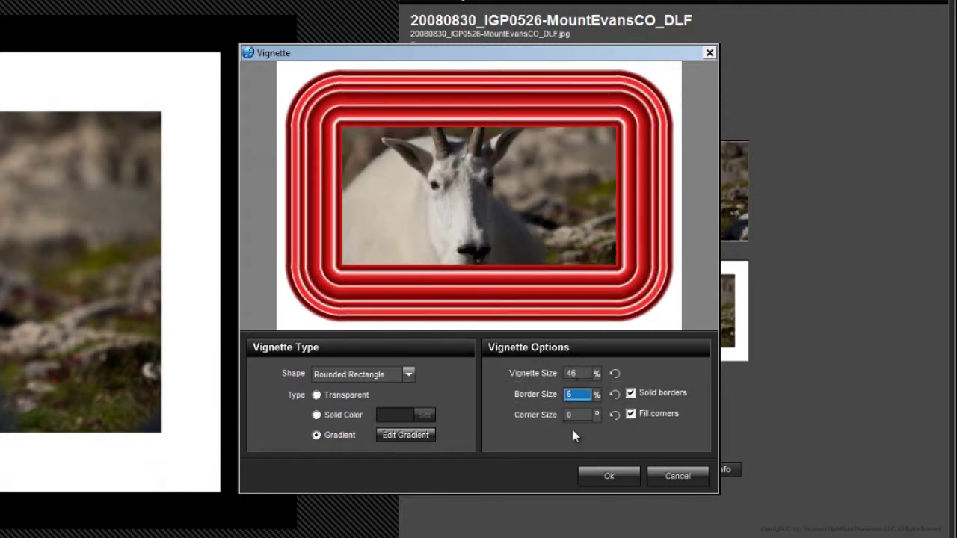
{"action": "left_click_drag", "start_coordinate": [578, 416], "coordinate": [512, 428]}
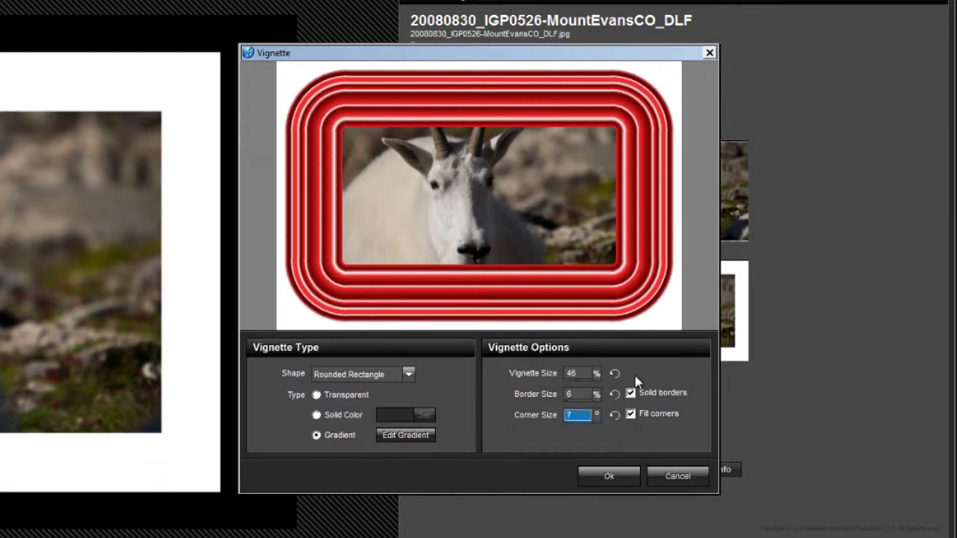
- Reset the vignette size and corner size to 0 and apply the vignette settings
{"action": "left_click", "coordinate": [615, 373]}
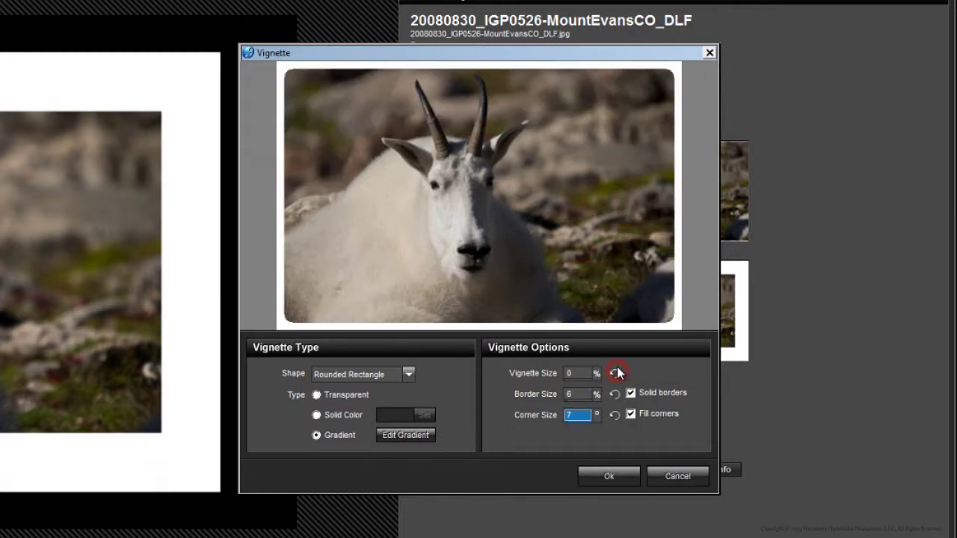
{"action": "left_click", "coordinate": [612, 416]}
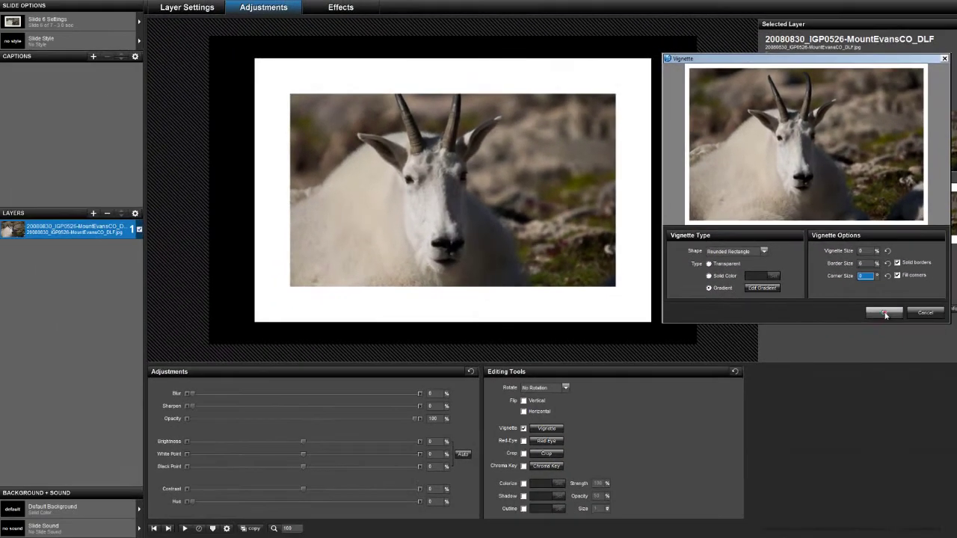
{"action": "left_click", "coordinate": [610, 476]}
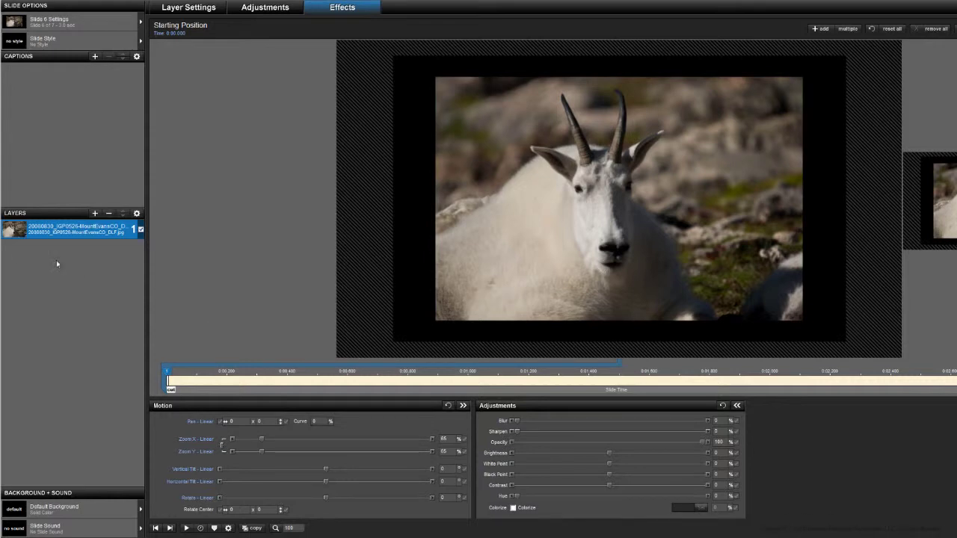
- Duplicate the goat photo layer and select the lower copy, layer 2
{"action": "left_click", "coordinate": [94, 215]}
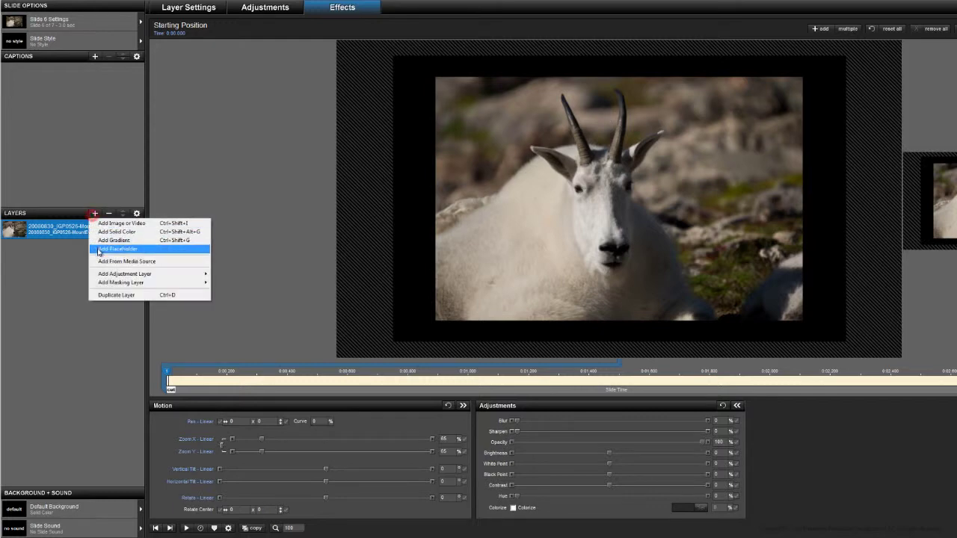
{"action": "right_click", "coordinate": [50, 228]}
{"action": "left_click", "coordinate": [67, 255]}
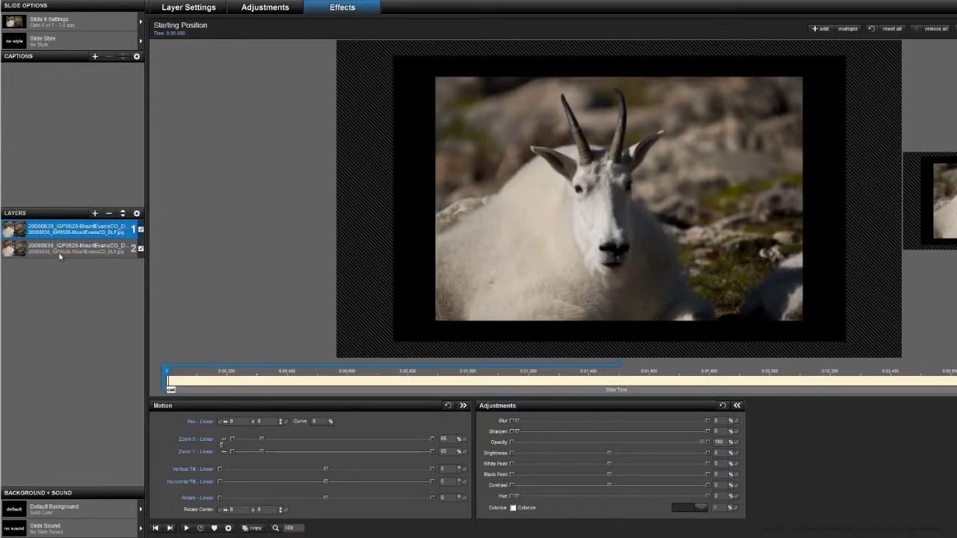
{"action": "left_click", "coordinate": [57, 252]}
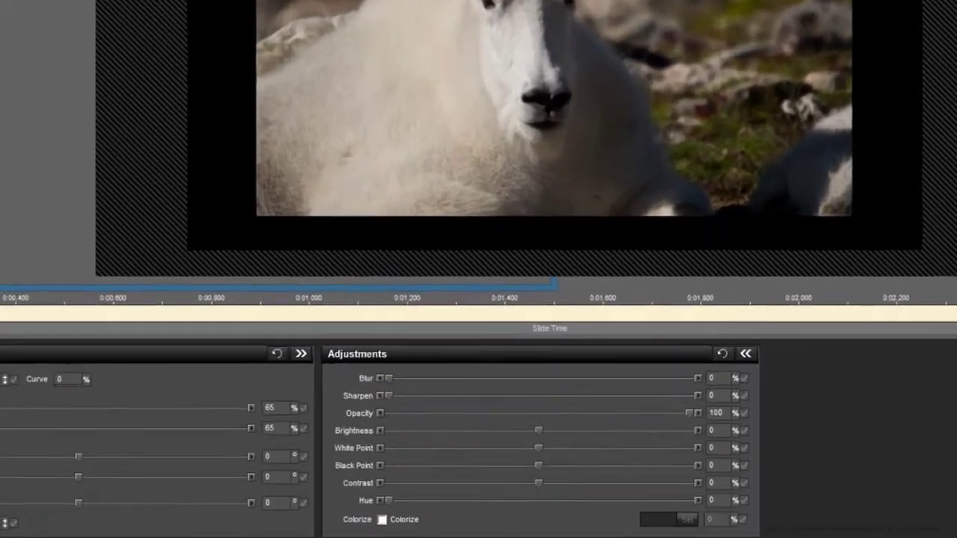
- Try an outline on layer 2, switching layer 1's visibility off and on to compare the edge
{"action": "left_click", "coordinate": [265, 7]}
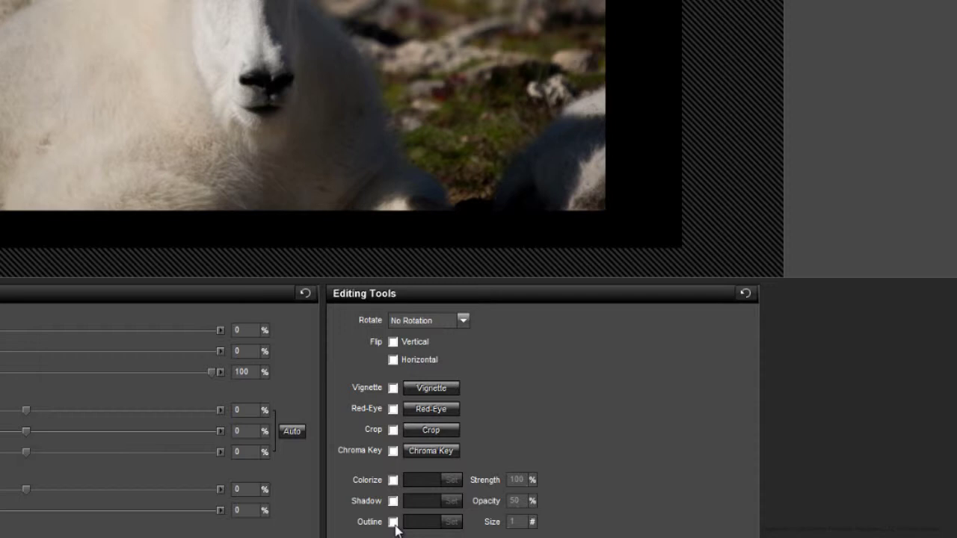
{"action": "left_click", "coordinate": [394, 522]}
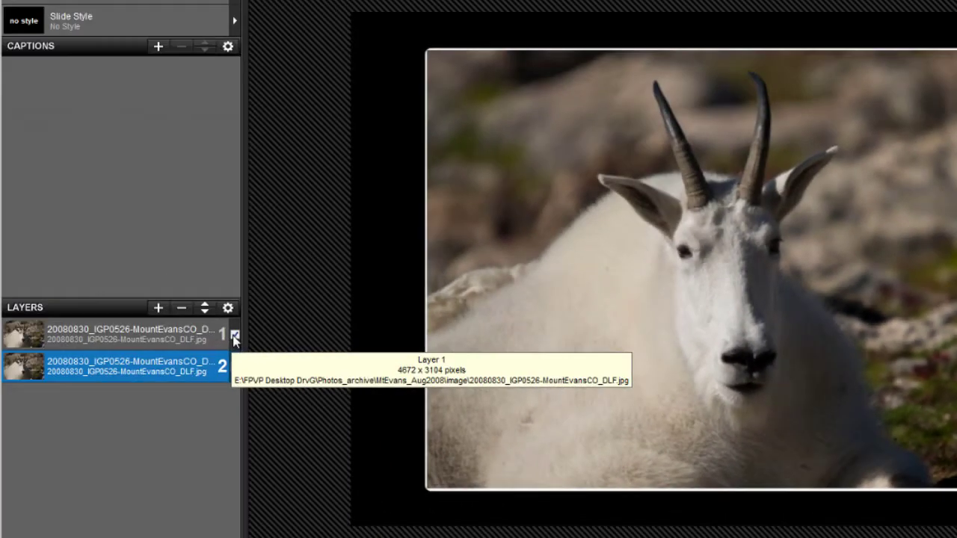
{"action": "left_click", "coordinate": [234, 337]}
{"action": "left_click", "coordinate": [234, 337]}
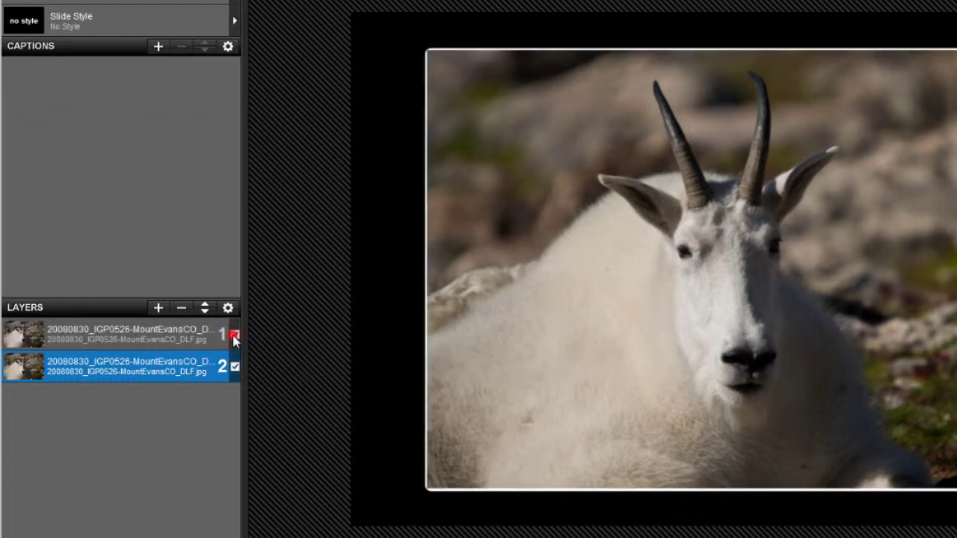
{"action": "left_click", "coordinate": [234, 337]}
{"action": "left_click", "coordinate": [234, 337]}
{"action": "left_click", "coordinate": [234, 337]}
{"action": "left_click", "coordinate": [234, 337]}
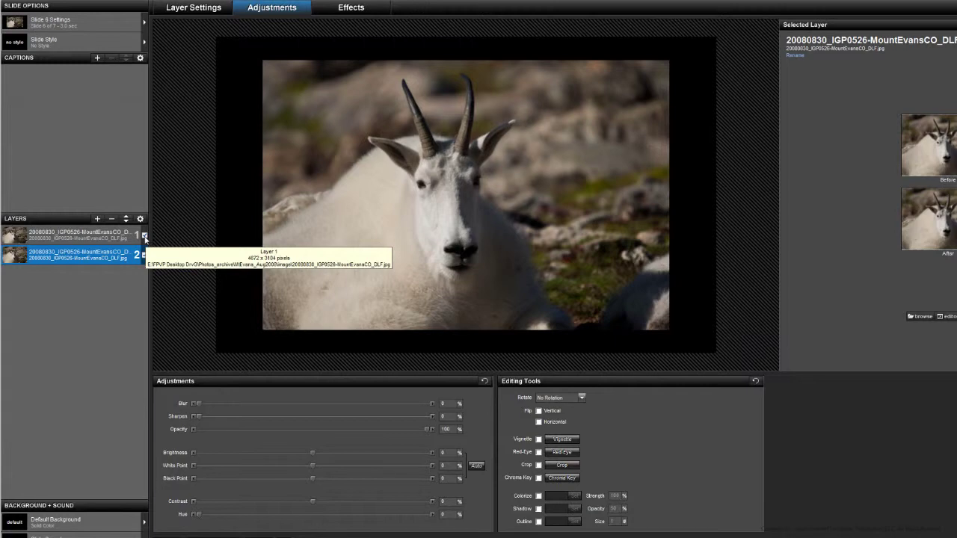
- Hide layer 1 and try a white point of -100% on layer 2, resetting the white point
{"action": "left_click", "coordinate": [145, 237]}
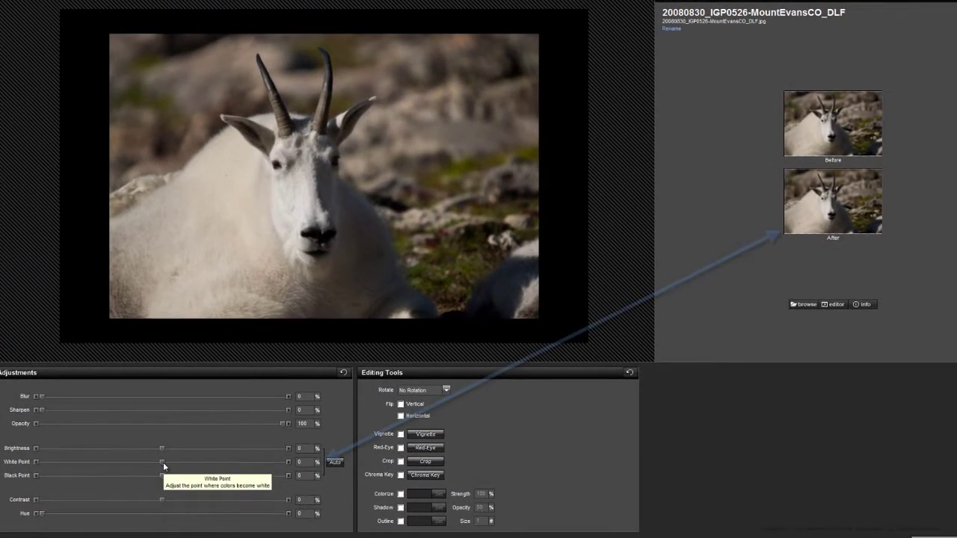
{"action": "left_click_drag", "start_coordinate": [162, 462], "coordinate": [41, 463]}
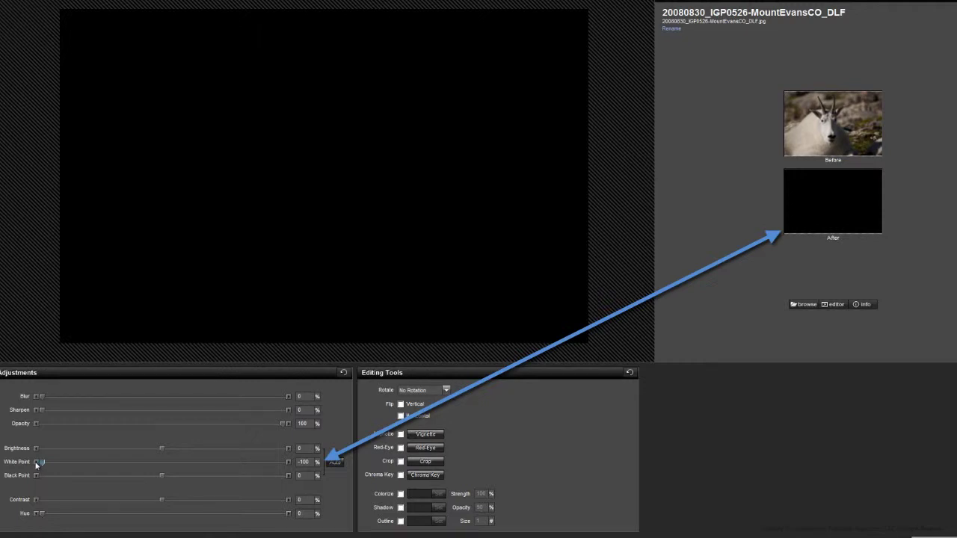
{"action": "right_click", "coordinate": [308, 463]}
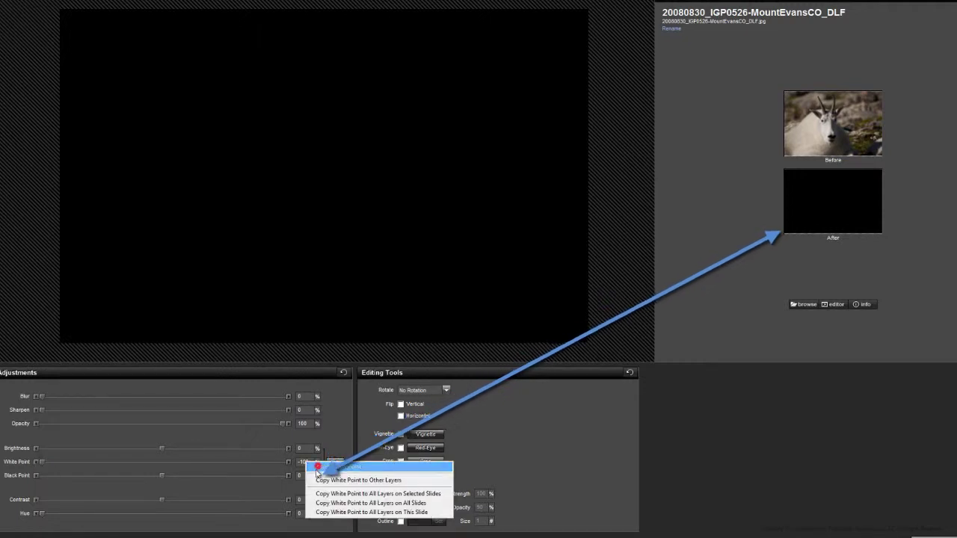
{"action": "left_click", "coordinate": [329, 469]}
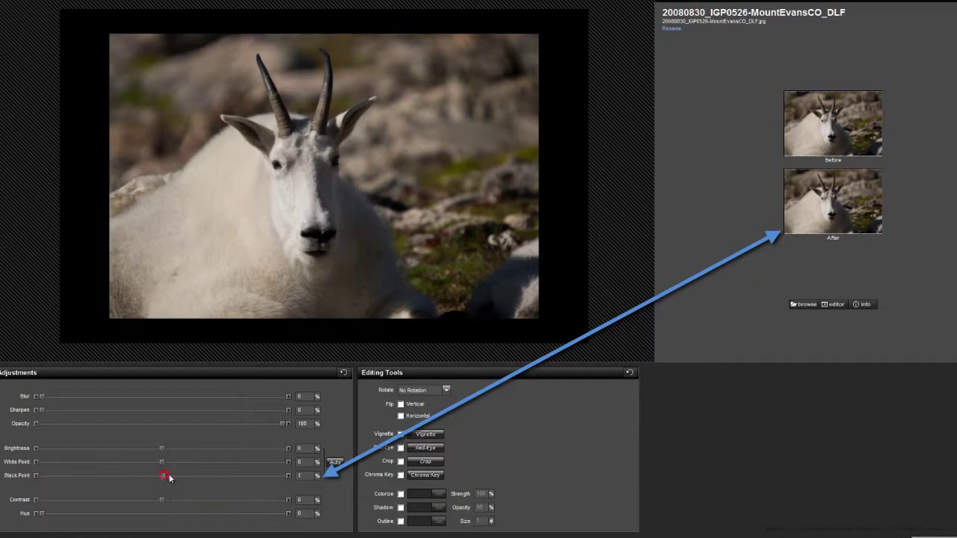
- Try a black point of 100% on layer 2 and reset the black point
{"action": "left_click_drag", "start_coordinate": [164, 473], "coordinate": [294, 483]}
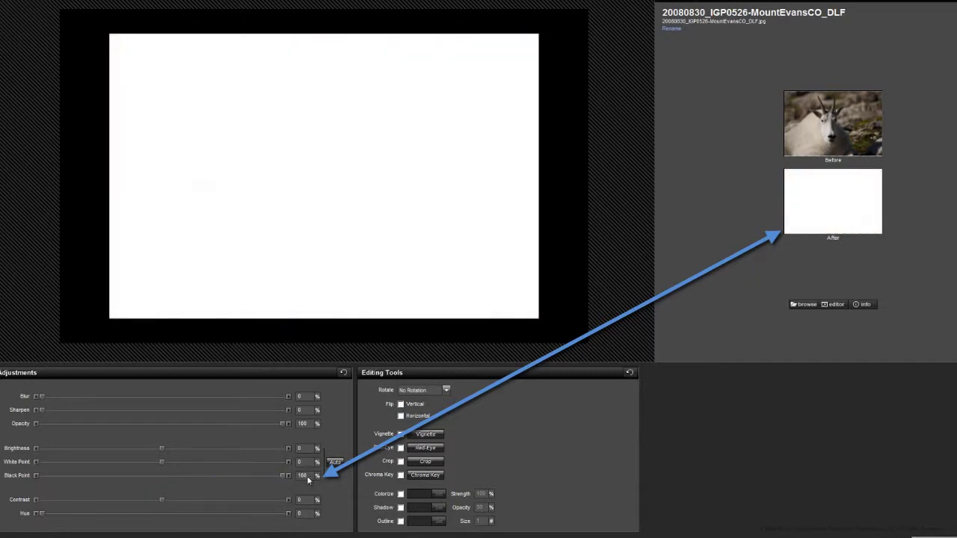
{"action": "right_click", "coordinate": [307, 479]}
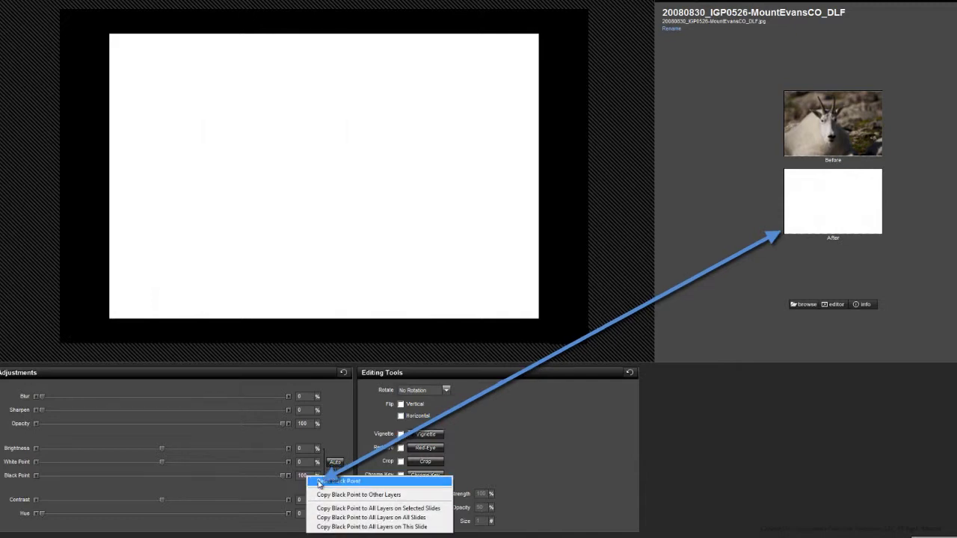
{"action": "left_click", "coordinate": [317, 483]}
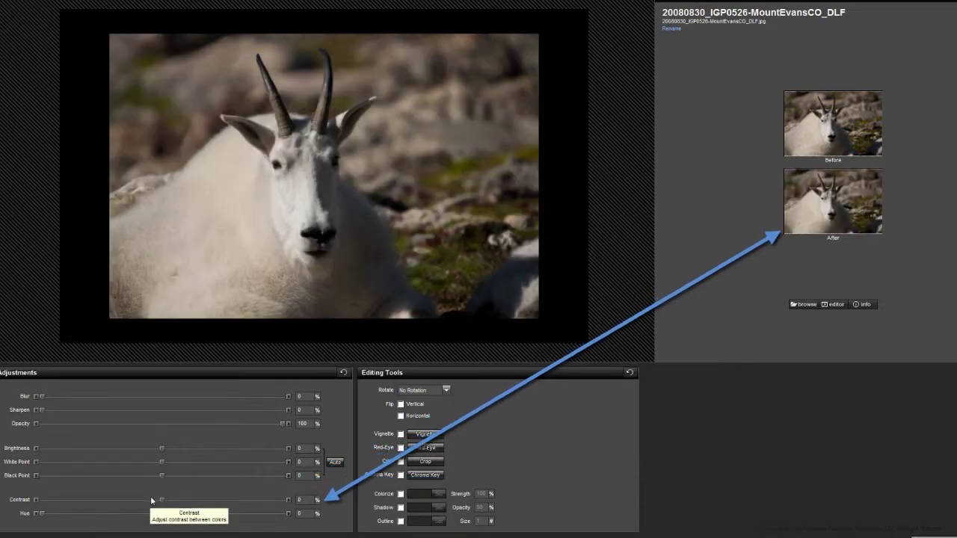
- Turn layer 2 solid white by setting its contrast to -100% and colorizing it with RGB 255, 255, 255
{"action": "left_click_drag", "start_coordinate": [161, 501], "coordinate": [34, 510]}
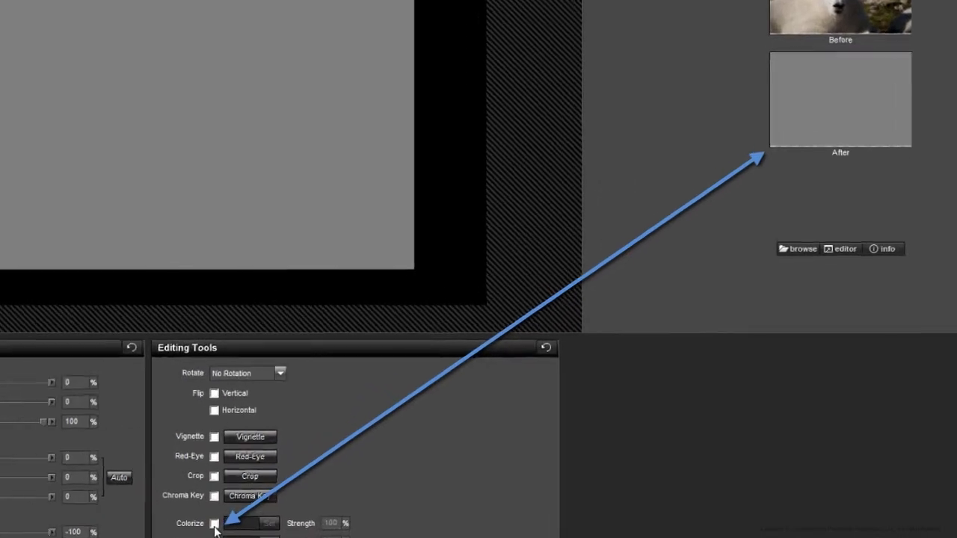
{"action": "left_click", "coordinate": [401, 495]}
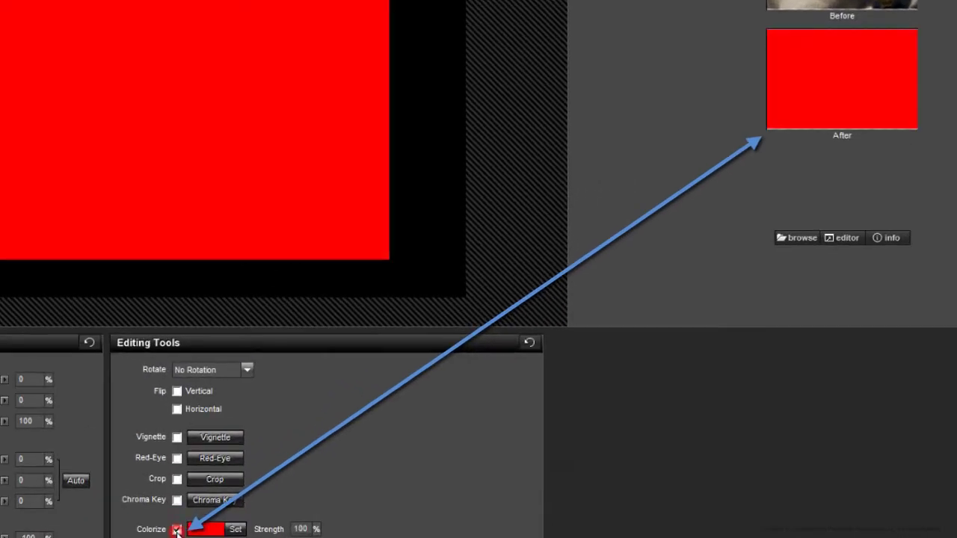
{"action": "left_click", "coordinate": [236, 529]}
{"action": "left_click", "coordinate": [237, 453]}
{"action": "left_click_drag", "start_coordinate": [202, 449], "coordinate": [266, 461]}
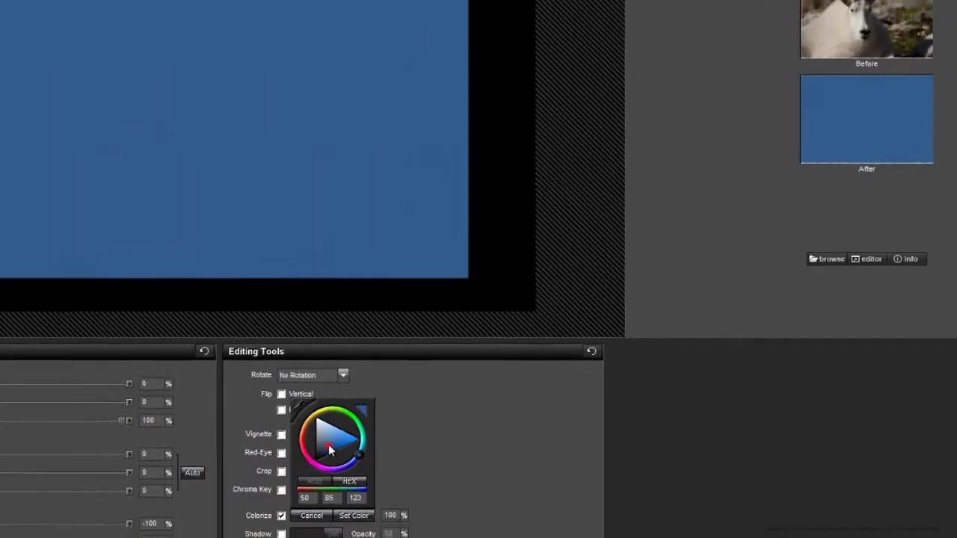
{"action": "left_click", "coordinate": [217, 418]}
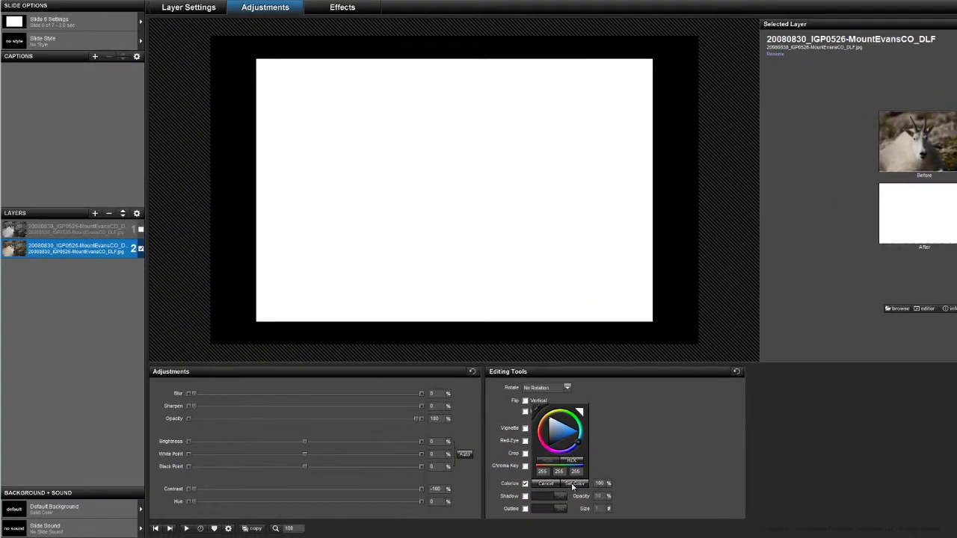
{"action": "left_click", "coordinate": [572, 486]}
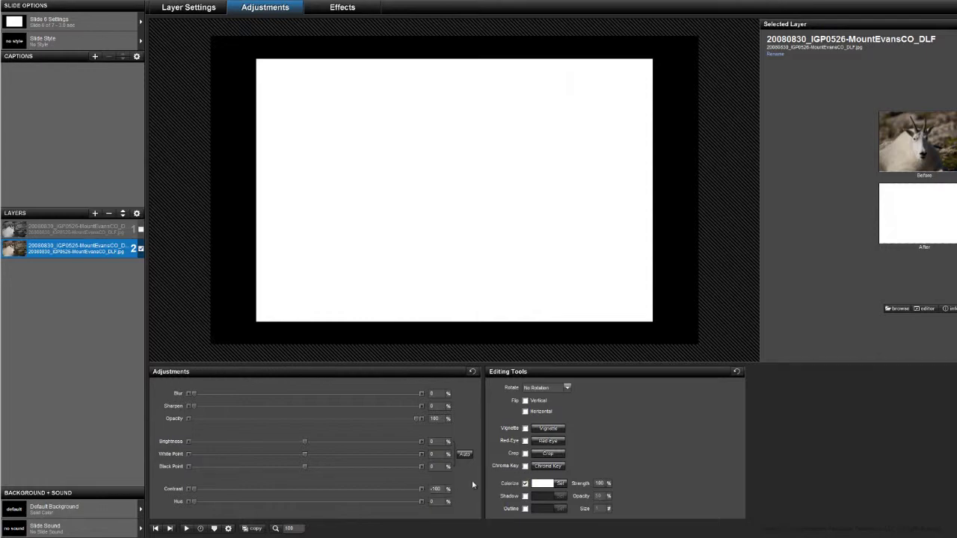
- Make layer 1 visible again and unlink layer 2's zoom in its effects, with Zoom X 65.1% and Zoom Y 65.15%
{"action": "left_click", "coordinate": [142, 231]}
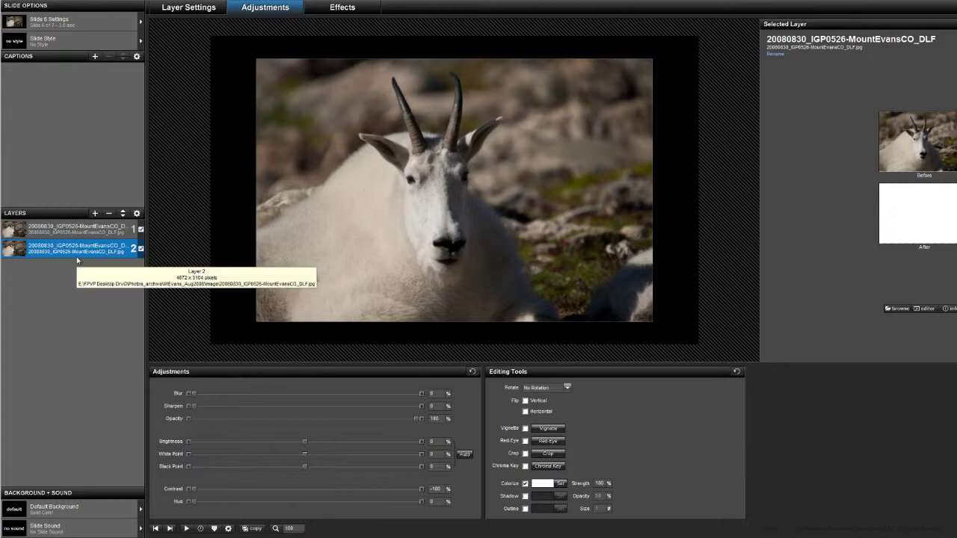
{"action": "left_click", "coordinate": [343, 9]}
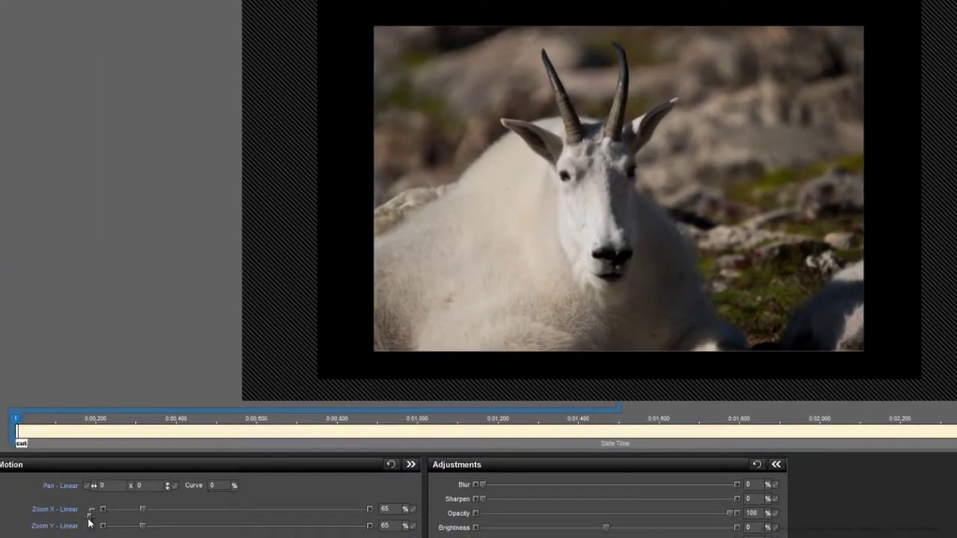
{"action": "left_click", "coordinate": [88, 518]}
{"action": "left_click", "coordinate": [395, 510]}
{"action": "left_click", "coordinate": [397, 510]}
{"action": "type", "text": ".1"}
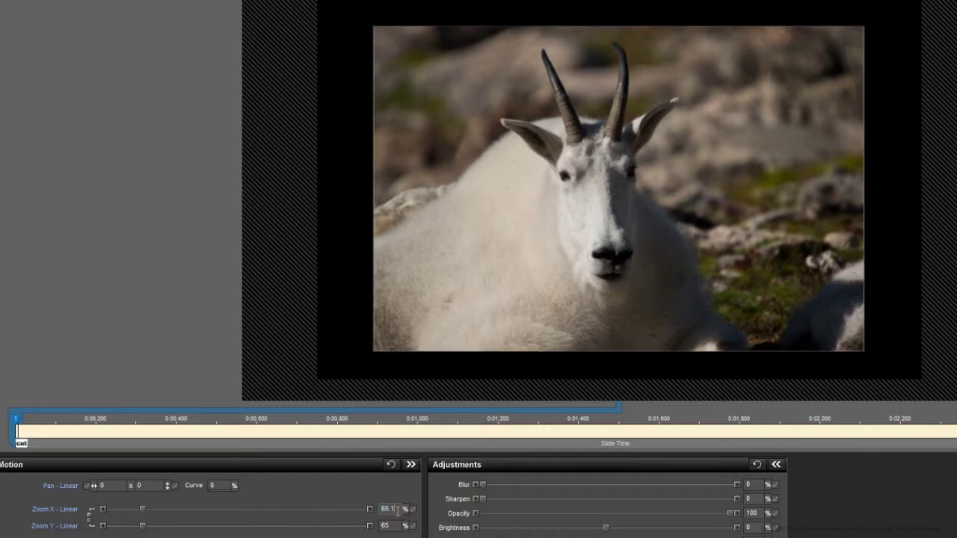
{"action": "left_click", "coordinate": [396, 526]}
{"action": "type", "text": ".15"}
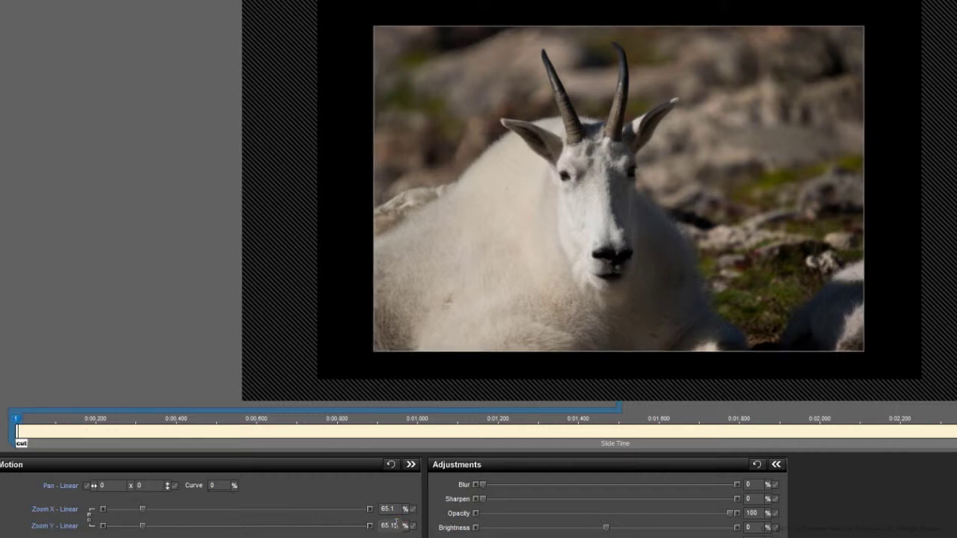
- Copy the first keyframe of layer 2
{"action": "right_click", "coordinate": [25, 419]}
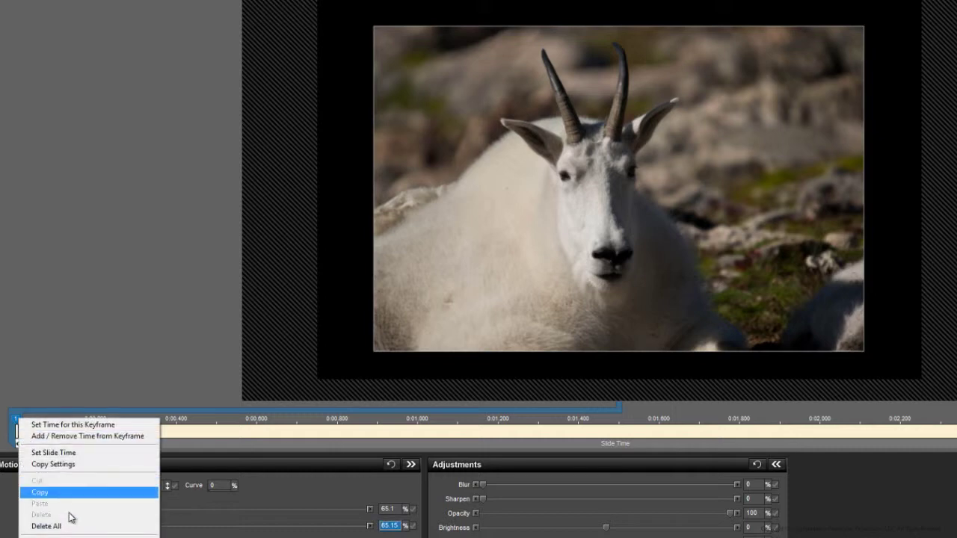
{"action": "left_click", "coordinate": [45, 490]}
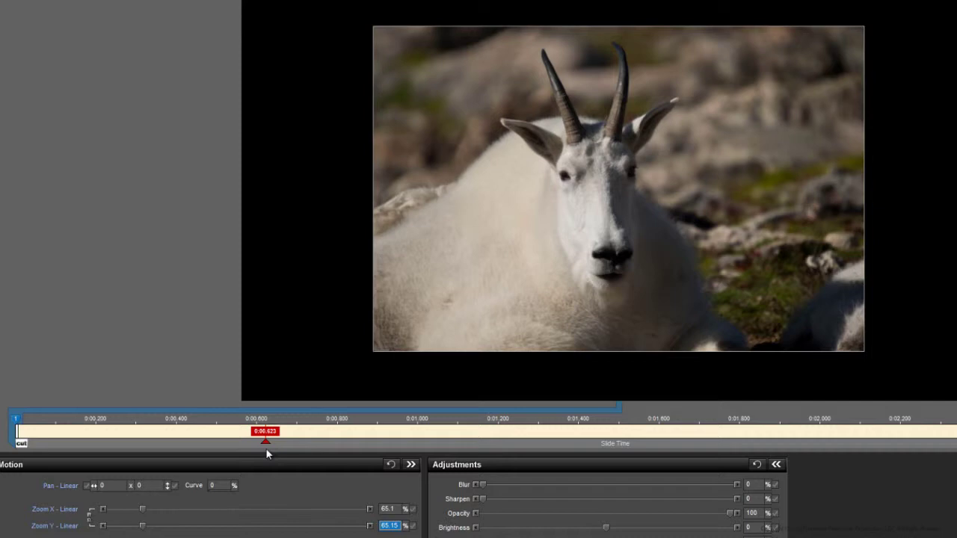
- Set layer 2's Zoom X to 66% to widen the white side borders
{"action": "left_click", "coordinate": [387, 510]}
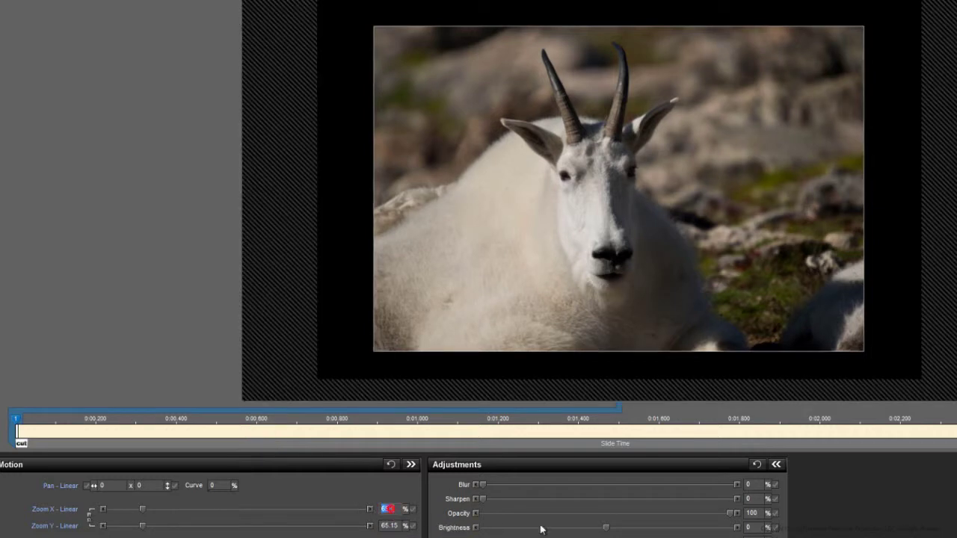
{"action": "type", "text": "66"}
{"action": "key", "text": "Return"}
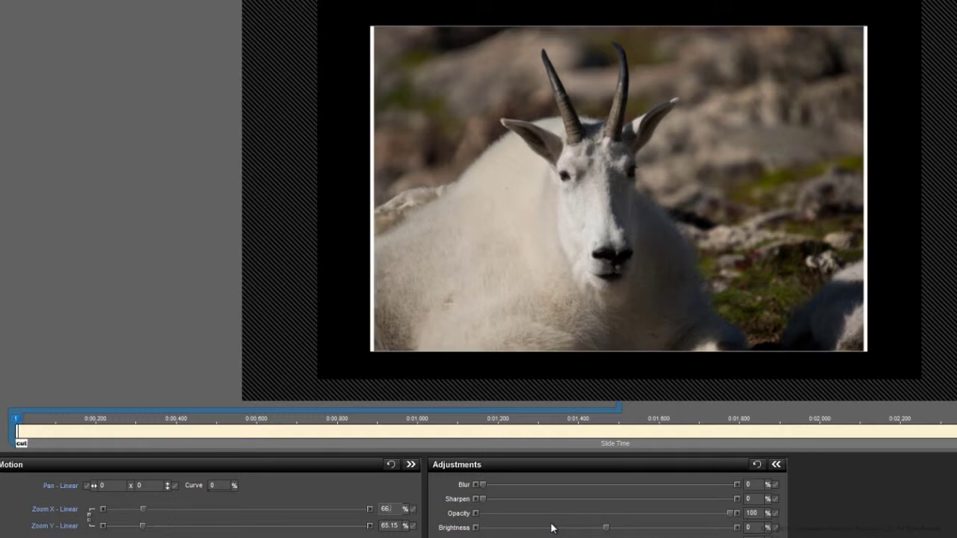
- Set layer 2's Zoom X to 66.5% and Zoom Y to 67.26% to even out the white border around the photo
{"action": "type", "text": ".5"}
{"action": "key", "text": "Return"}
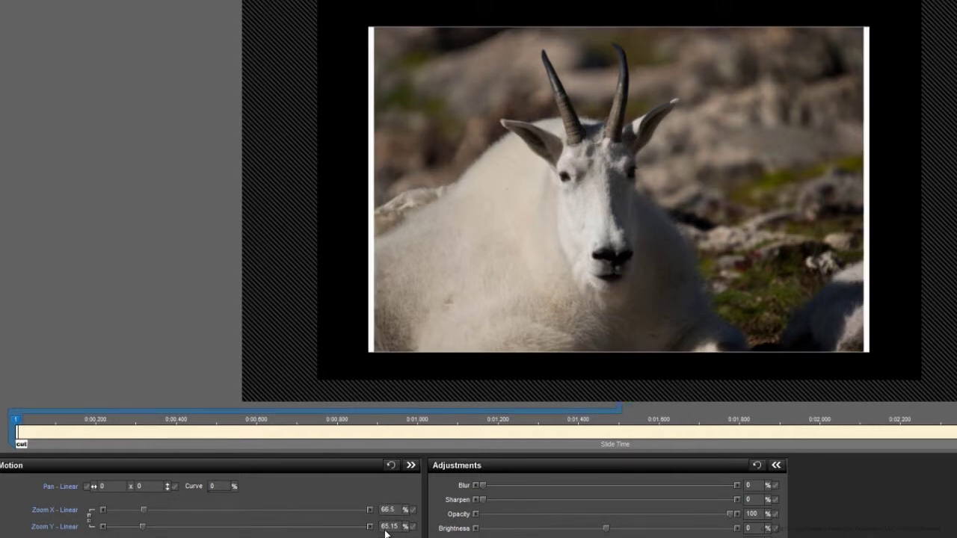
{"action": "left_click", "coordinate": [389, 526]}
{"action": "type", "text": "67"}
{"action": "key", "text": "Return"}
{"action": "type", "text": "."}
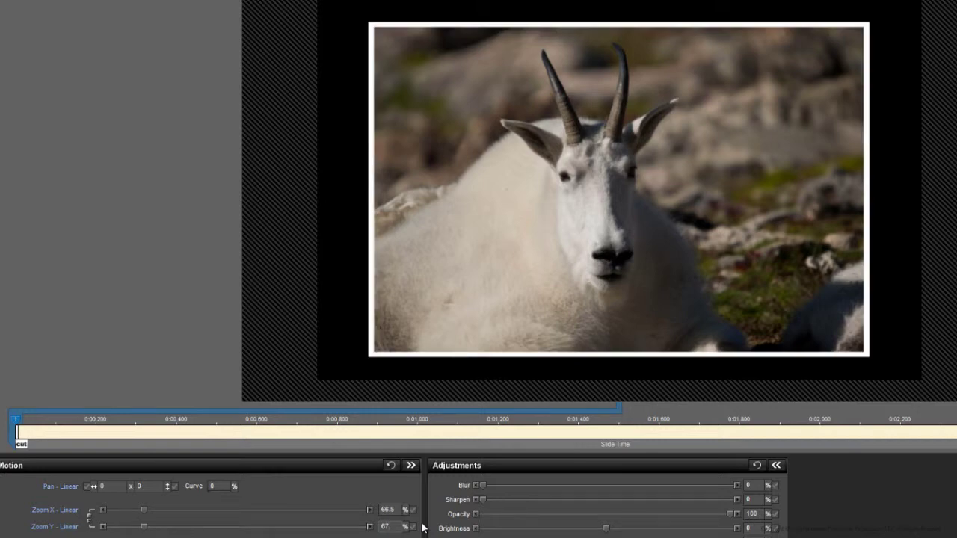
{"action": "type", "text": "2"}
{"action": "key", "text": "Return"}
{"action": "type", "text": "6"}
{"action": "key", "text": "Return"}
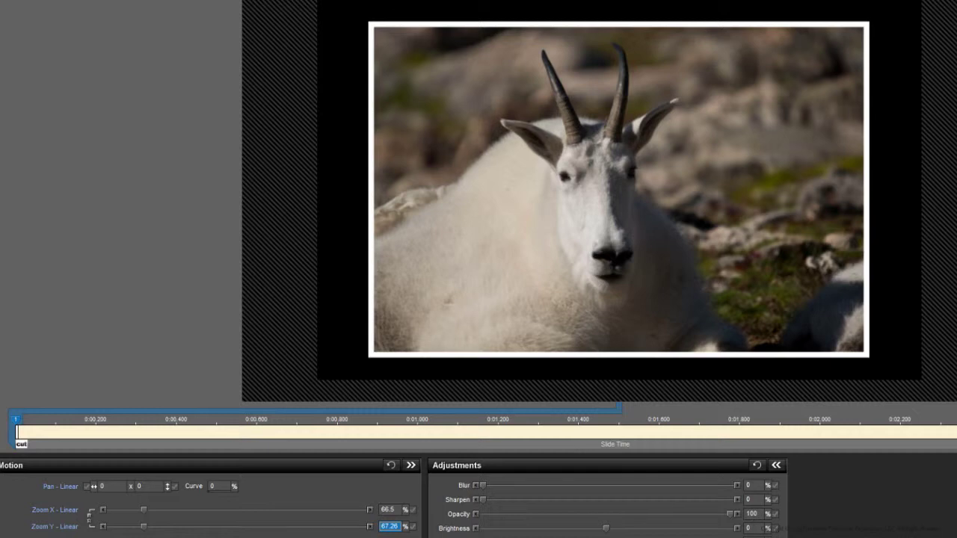
- Review the Zoom-Y calculation for a given Zoom-X change in Outline Calculation.pdf and minimize the document
{"action": "right_click", "coordinate": [15, 421]}
{"action": "key", "text": "Escape"}
{"action": "type", "text": "67"}
{"action": "key", "text": "Return"}
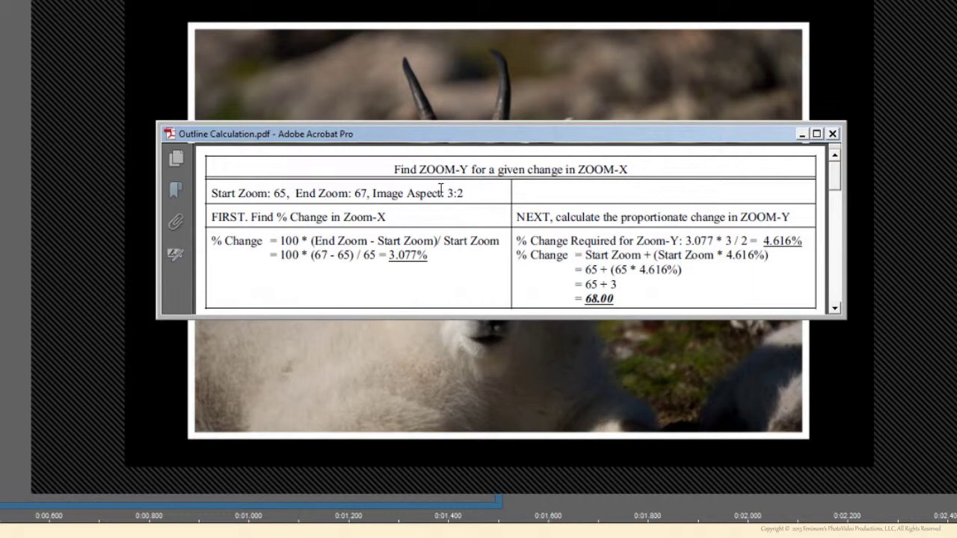
{"action": "mouse_move", "coordinate": [341, 135]}
{"action": "left_mouse_down"}
{"action": "mouse_move", "coordinate": [335, 195]}
{"action": "mouse_move", "coordinate": [346, 253]}
{"action": "mouse_move", "coordinate": [358, 184]}
{"action": "left_mouse_up"}
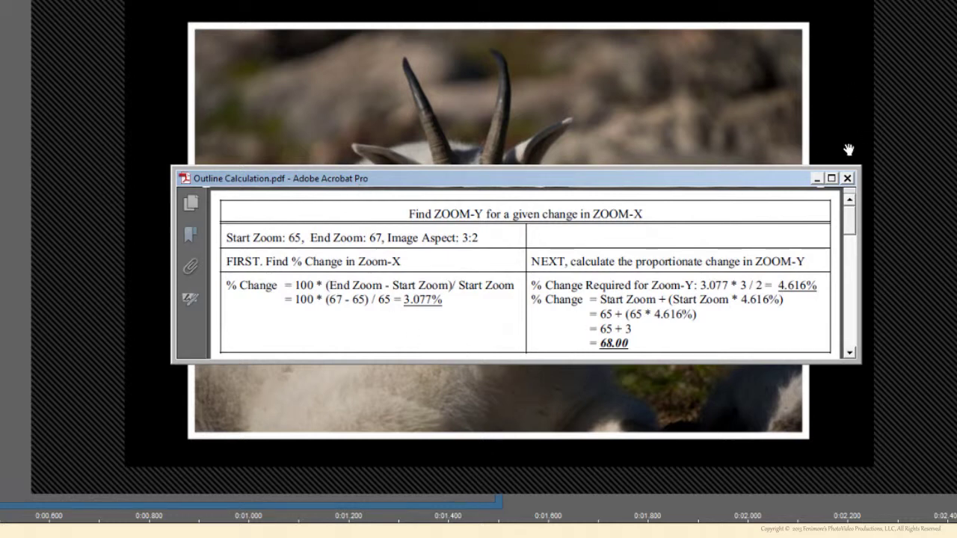
{"action": "left_click", "coordinate": [816, 180]}
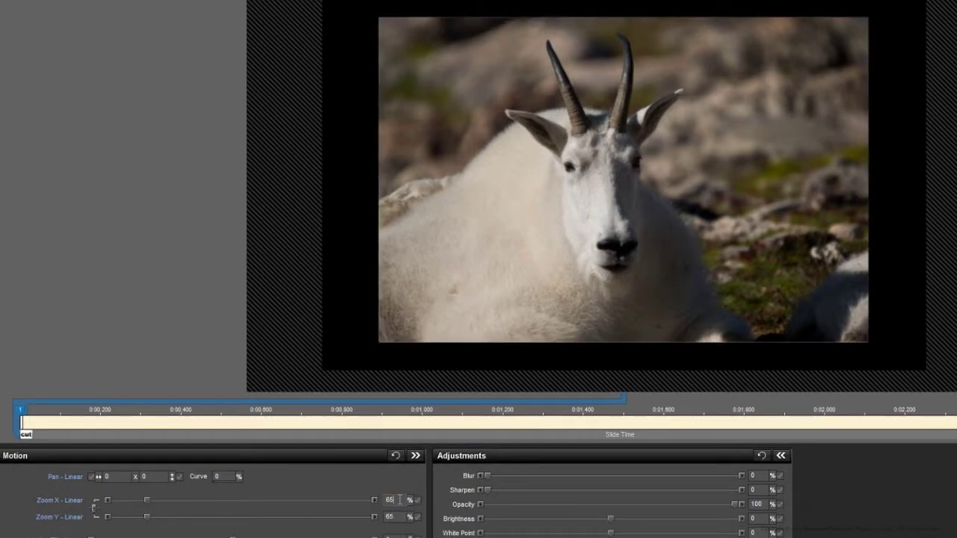
- Unlink the white layer's zoom and try widening only Zoom X to 70% and 75%
{"action": "left_click", "coordinate": [93, 509]}
{"action": "scroll", "coordinate": [349, 502], "scroll_direction": "up", "scroll_amount": 2}
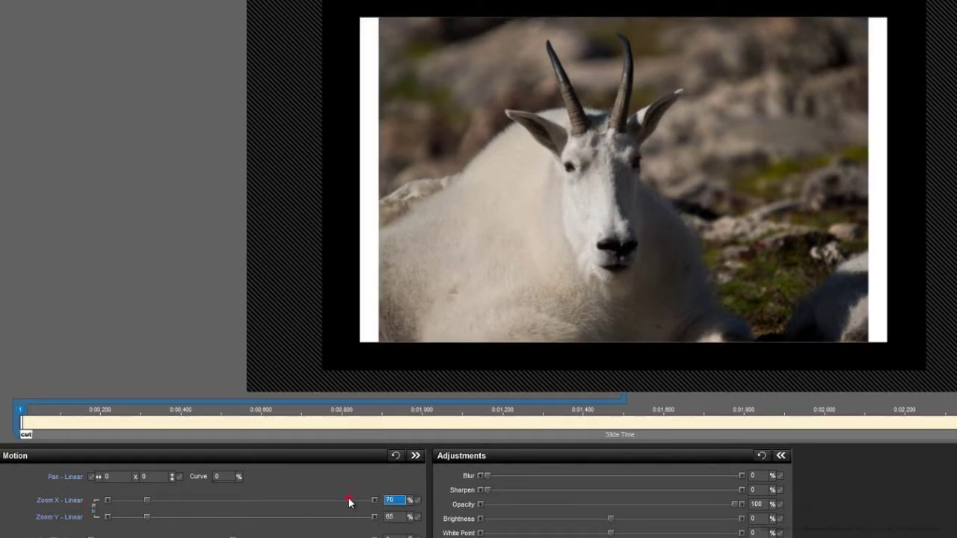
{"action": "left_click", "coordinate": [94, 508]}
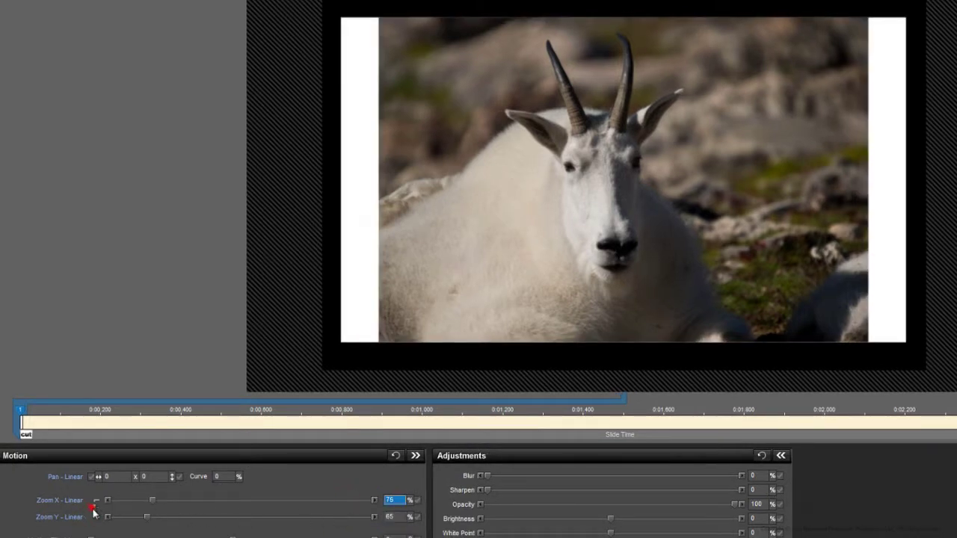
{"action": "left_click", "coordinate": [139, 512]}
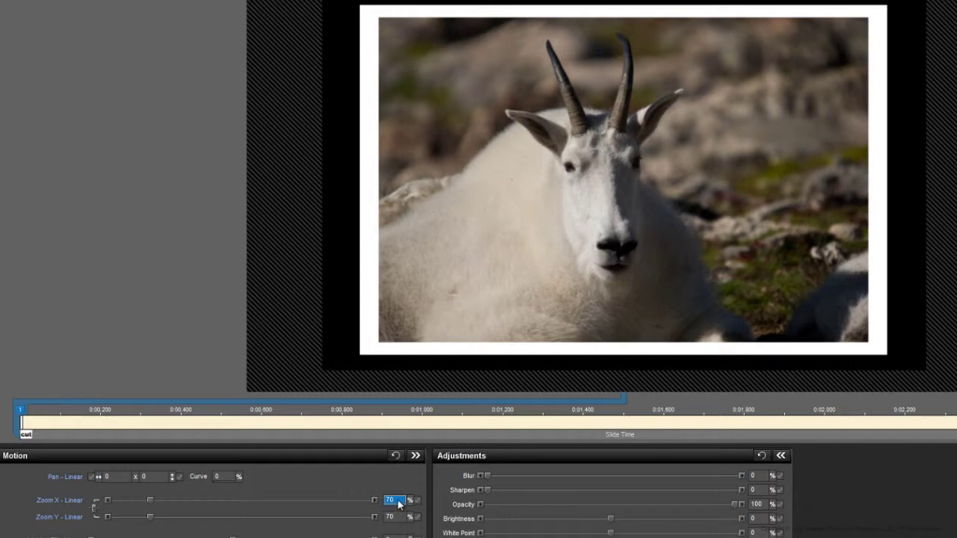
- Unlink the white layer's zoom, set Zoom X to 67% and Zoom Y to 68%, and compare with Outline Calculation.pdf
{"action": "left_click", "coordinate": [92, 511]}
{"action": "type", "text": "67"}
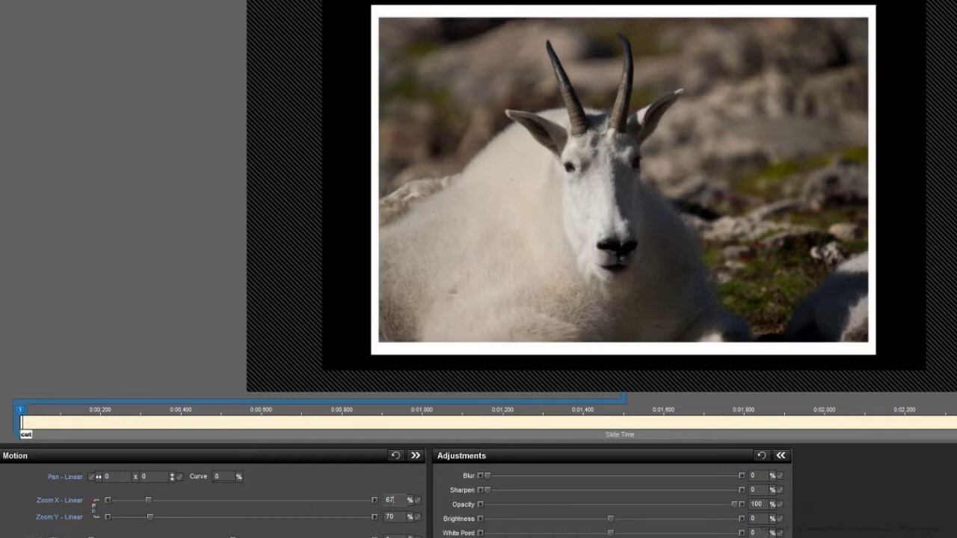
{"action": "left_click", "coordinate": [390, 516]}
{"action": "type", "text": "68"}
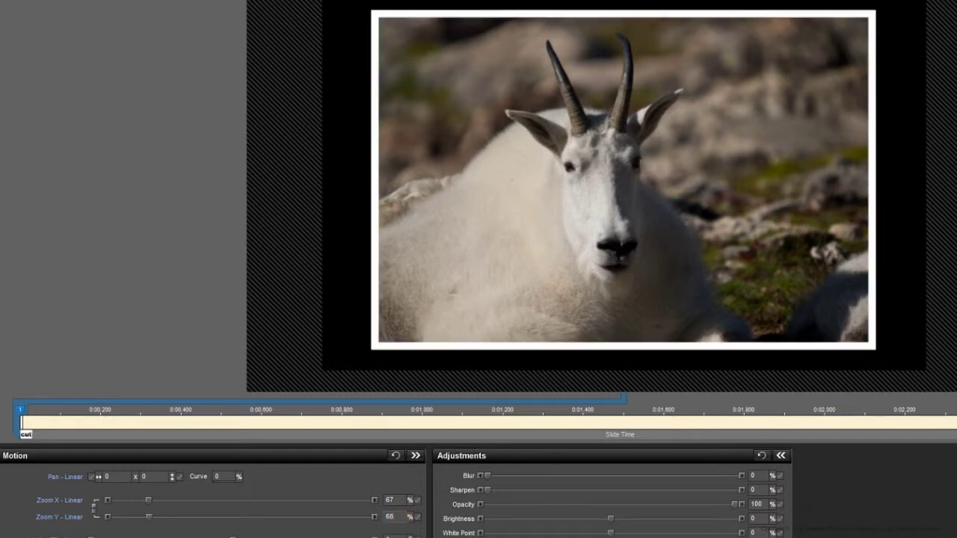
{"action": "key", "text": "alt+Tab"}
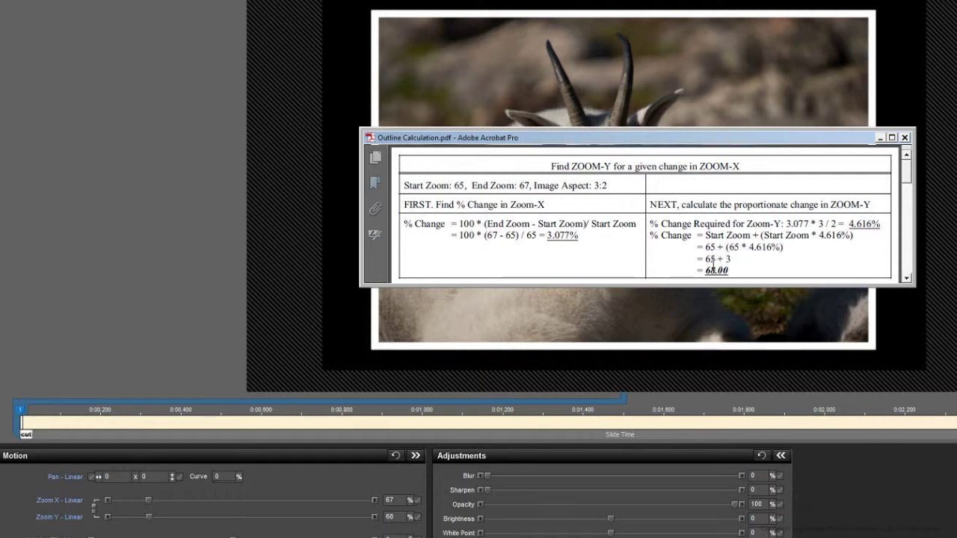
{"action": "left_click", "coordinate": [719, 332]}
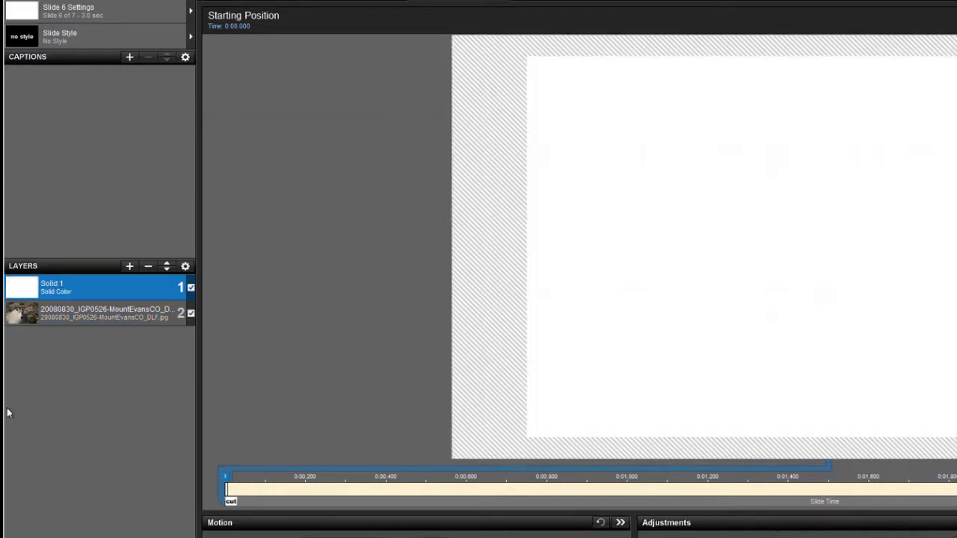
- Set the Solid 1 layer's zoom to 65% and move it below the photo layer
{"action": "left_click", "coordinate": [270, 2]}
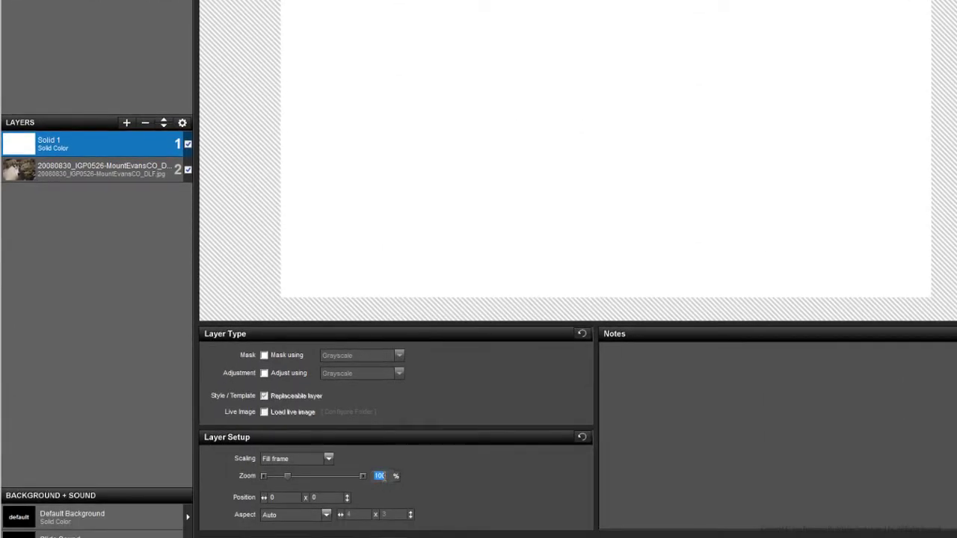
{"action": "type", "text": "65"}
{"action": "key", "text": "Return"}
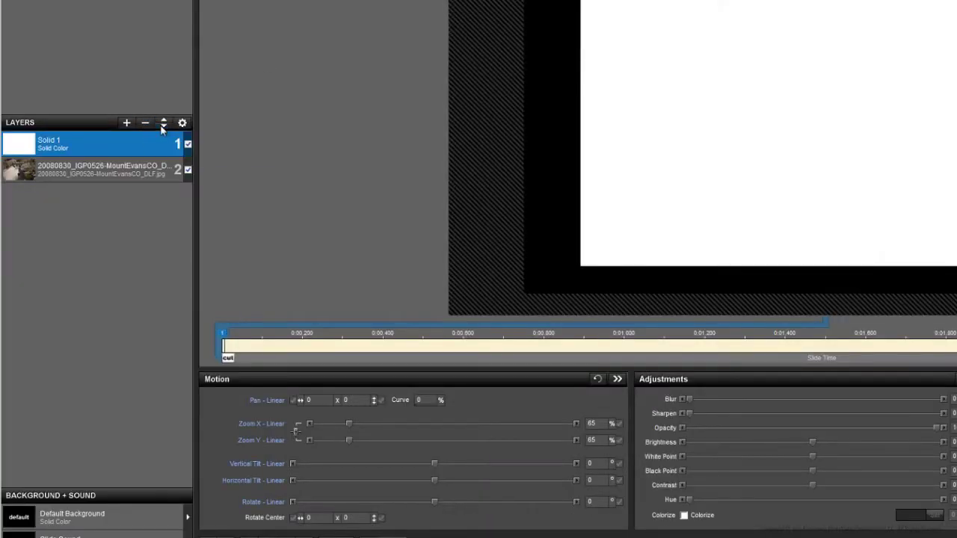
{"action": "left_click", "coordinate": [162, 126]}
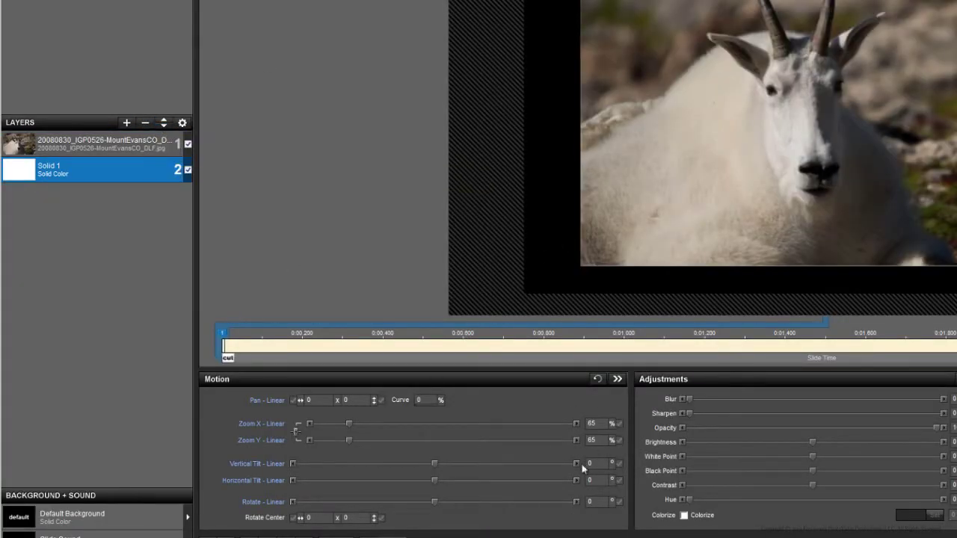
- Set the Solid 1 layer's Zoom X to 65.1% and Zoom Y to 65.15% for a thin outline around the photo
{"action": "left_click", "coordinate": [597, 425]}
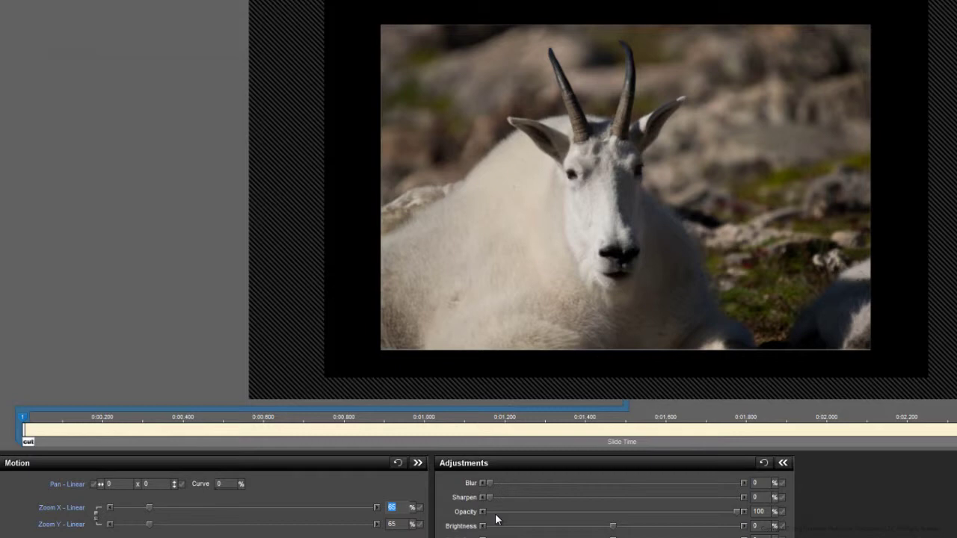
{"action": "type", "text": "65.1"}
{"action": "left_click", "coordinate": [391, 525]}
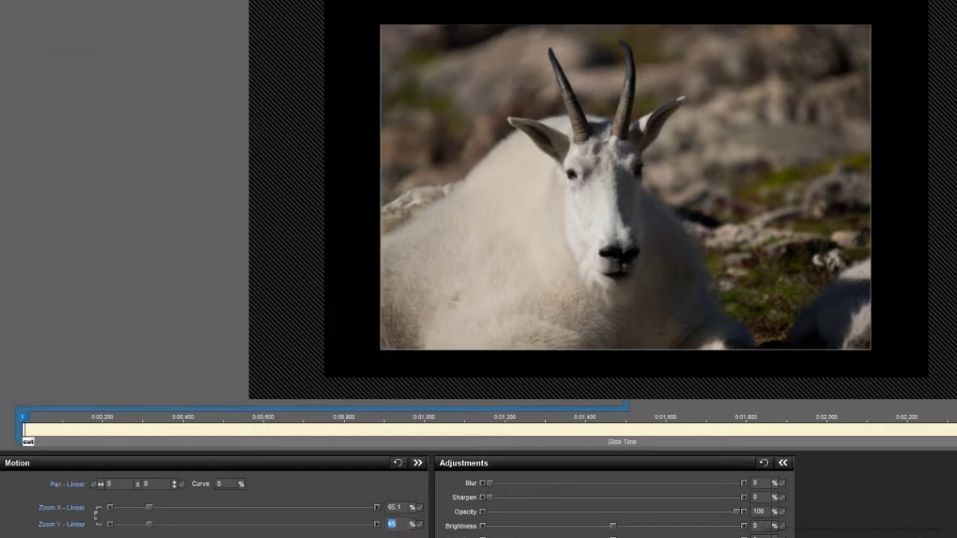
{"action": "type", "text": "65.15"}
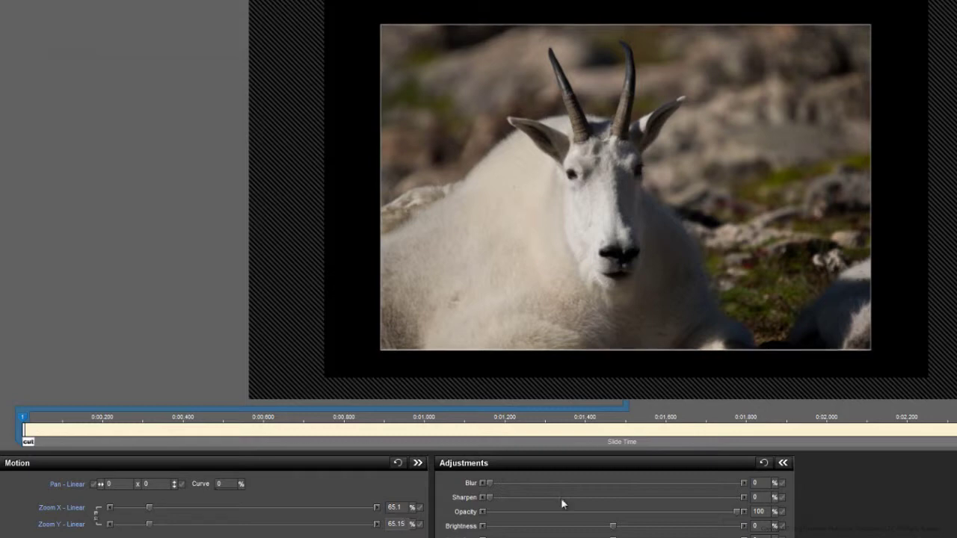
{"action": "right_click", "coordinate": [21, 418]}
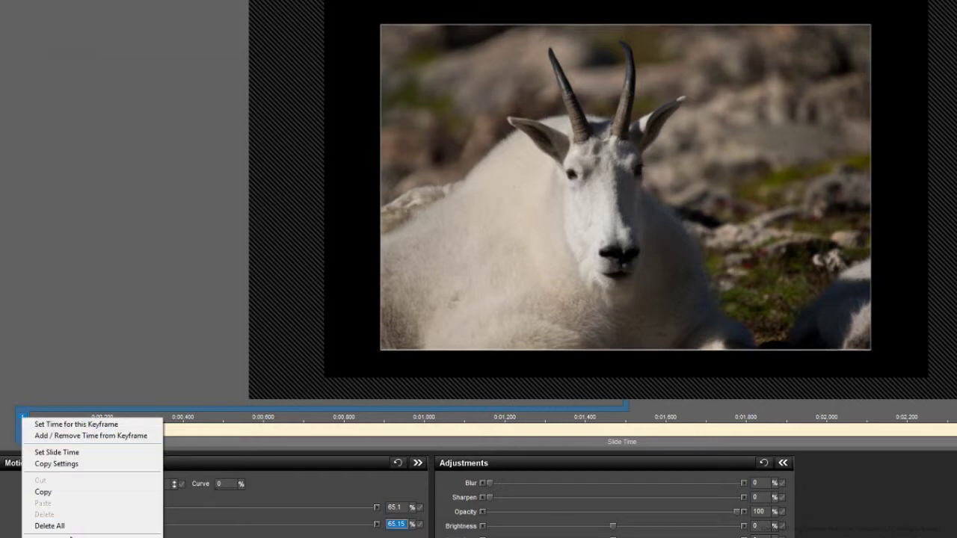
{"action": "left_click", "coordinate": [148, 484]}
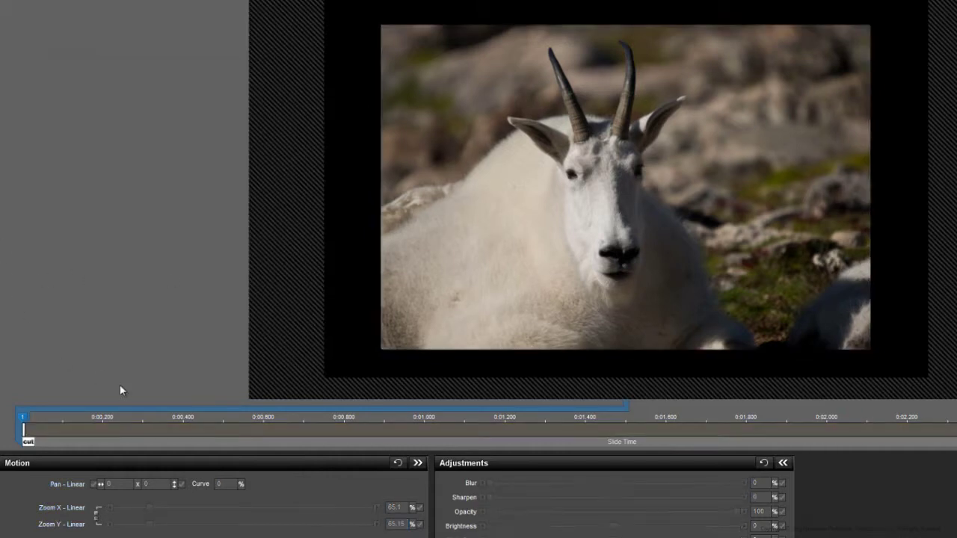
- Try enlarging the photo layer's linked zoom to 67% and 68%, and return it to 65%
{"action": "type", "text": "65"}
{"action": "key", "text": "Return"}
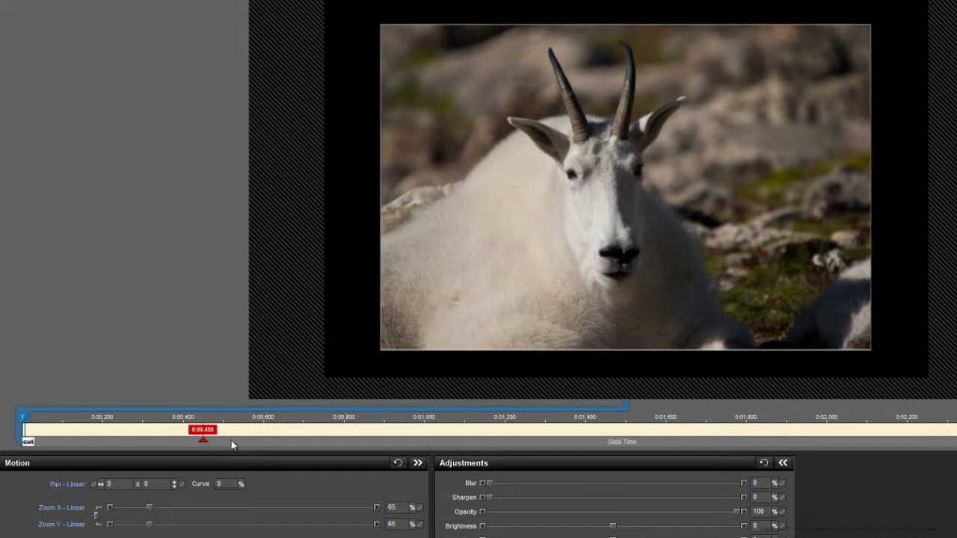
{"action": "double_click", "coordinate": [399, 508]}
{"action": "type", "text": "67"}
{"action": "key", "text": "Return"}
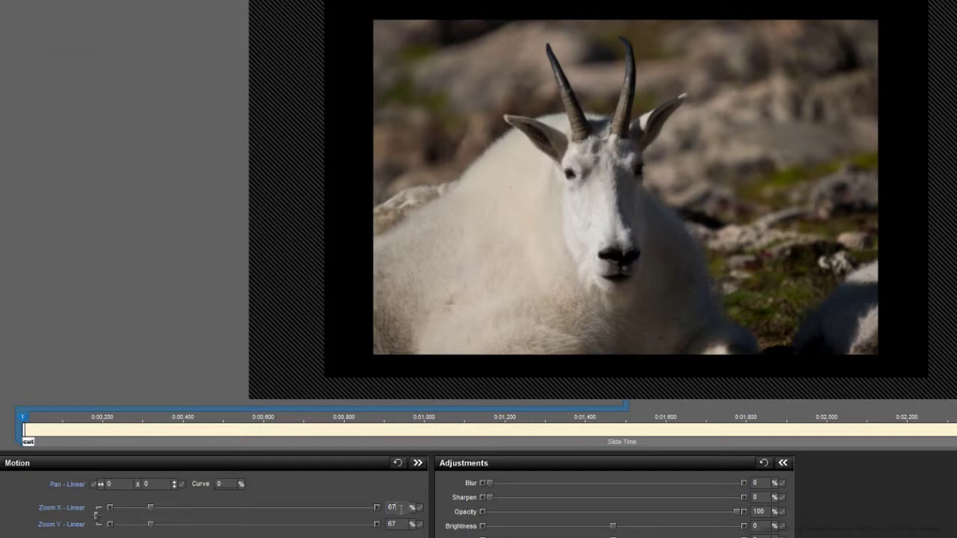
{"action": "scroll", "coordinate": [351, 506], "scroll_direction": "up", "scroll_amount": 1}
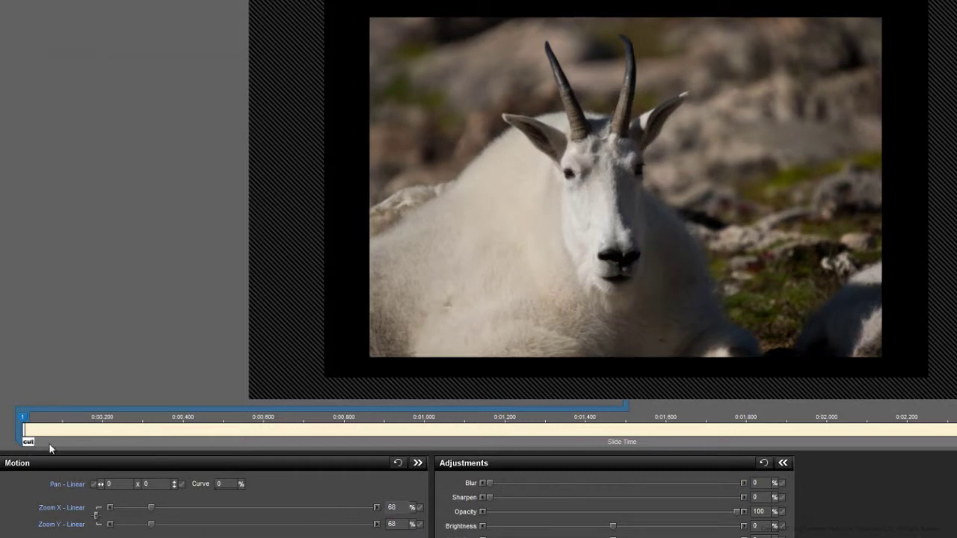
{"action": "type", "text": "65"}
{"action": "key", "text": "Return"}
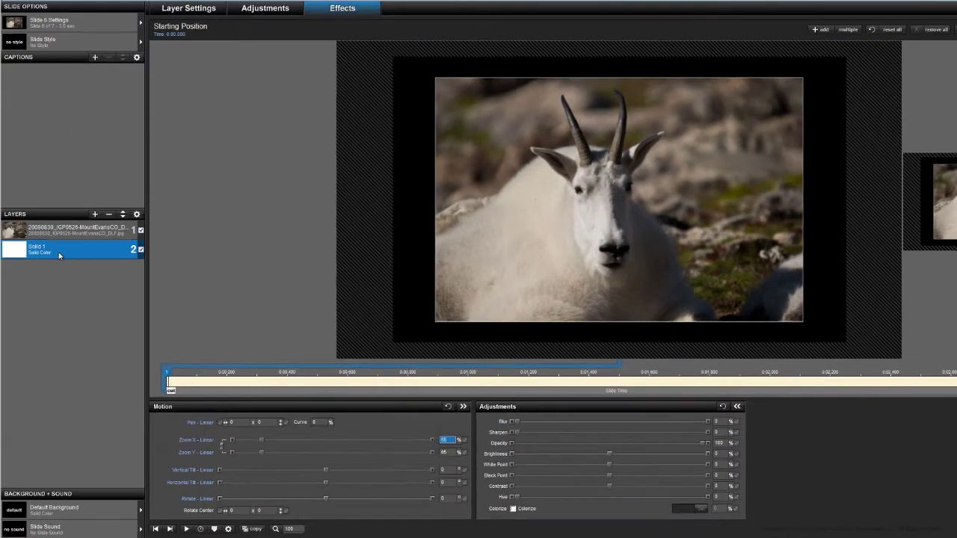
- Set the Solid 1 layer's Zoom X to 67% and Zoom Y to 68%, and copy its first keyframe's settings
{"action": "right_click", "coordinate": [60, 253]}
{"action": "left_click", "coordinate": [83, 303]}
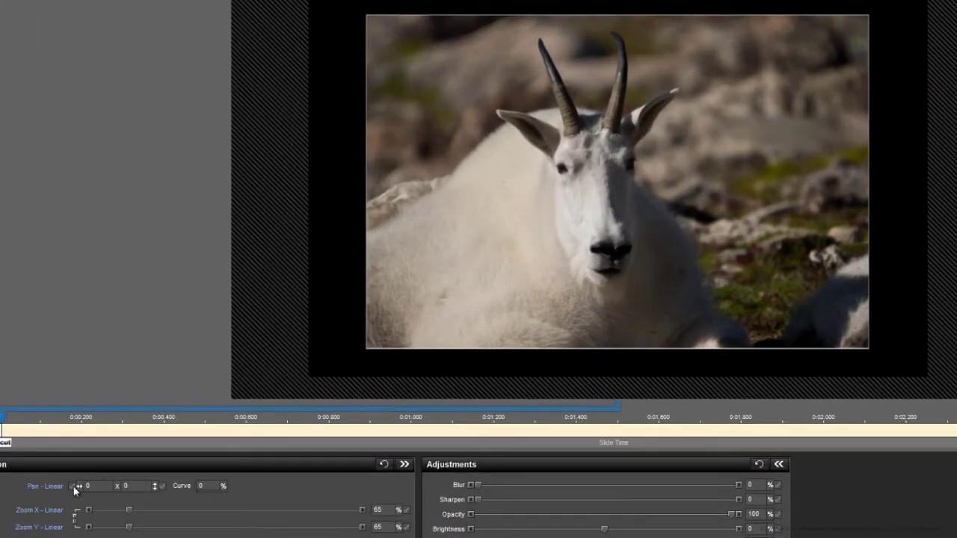
{"action": "left_click", "coordinate": [407, 483]}
{"action": "type", "text": "67"}
{"action": "left_click", "coordinate": [380, 528]}
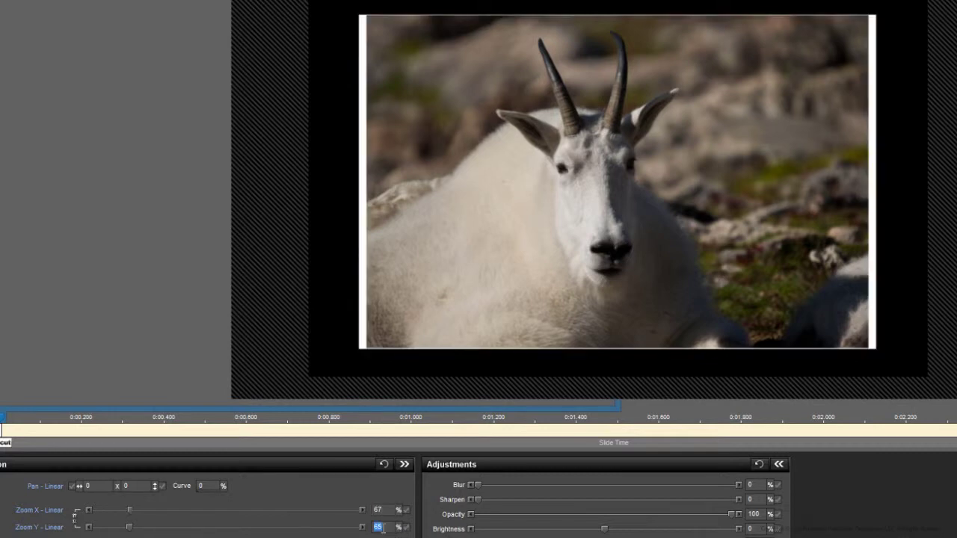
{"action": "type", "text": "68"}
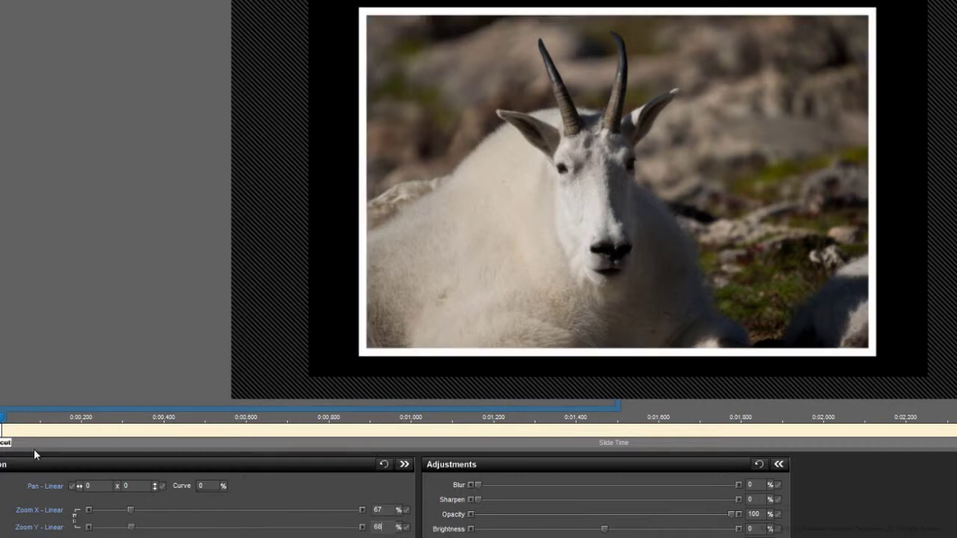
{"action": "right_click", "coordinate": [3, 432]}
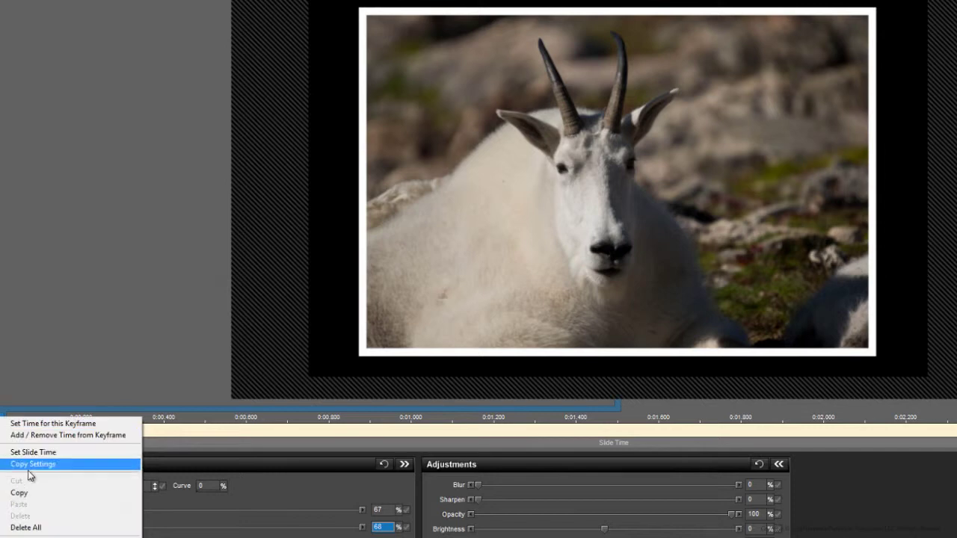
{"action": "left_click", "coordinate": [69, 528]}
{"action": "mouse_move", "coordinate": [79, 446]}
{"action": "left_mouse_down"}
{"action": "mouse_move", "coordinate": [483, 431]}
{"action": "mouse_move", "coordinate": [888, 445]}
{"action": "left_mouse_up"}
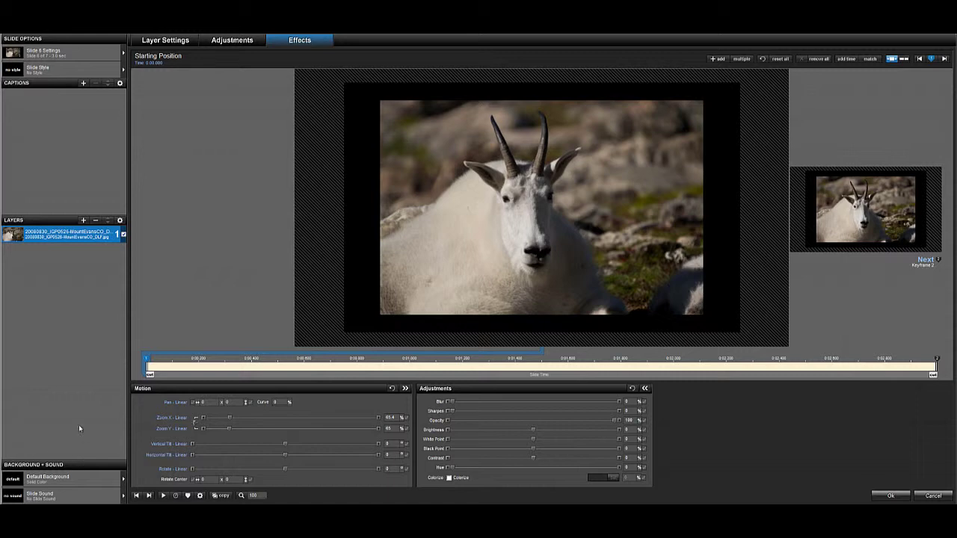
- Add a white solid color layer with a resolution of 1200 x 800 and 100% opacity to the slide
{"action": "left_click", "coordinate": [83, 220]}
{"action": "key", "text": "Escape"}
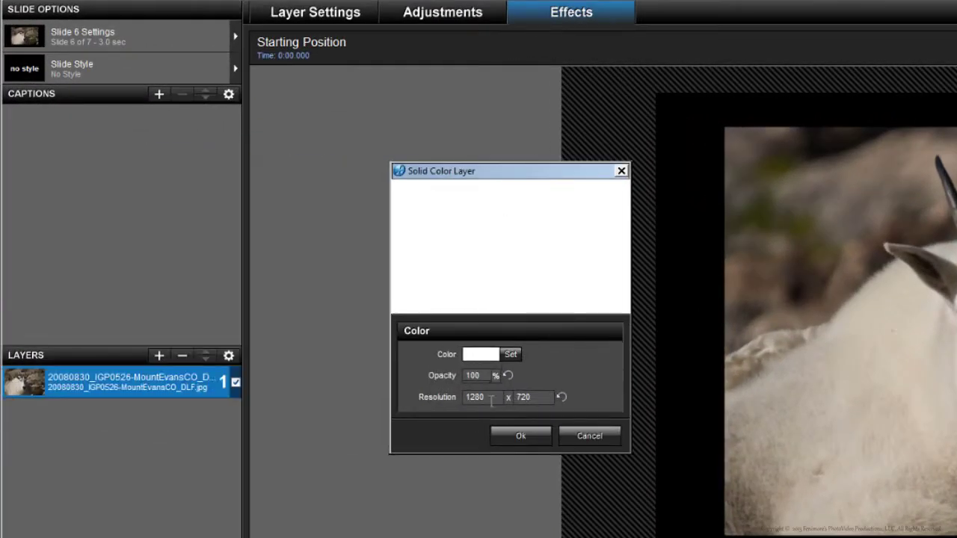
{"action": "left_click_drag", "start_coordinate": [491, 399], "coordinate": [409, 405]}
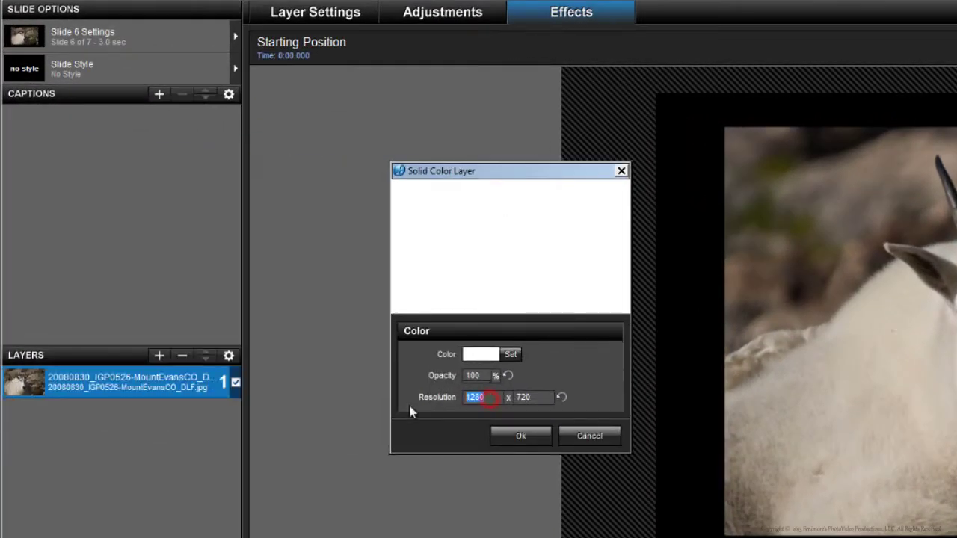
{"action": "left_click", "coordinate": [480, 396]}
{"action": "key", "text": "BackSpace"}
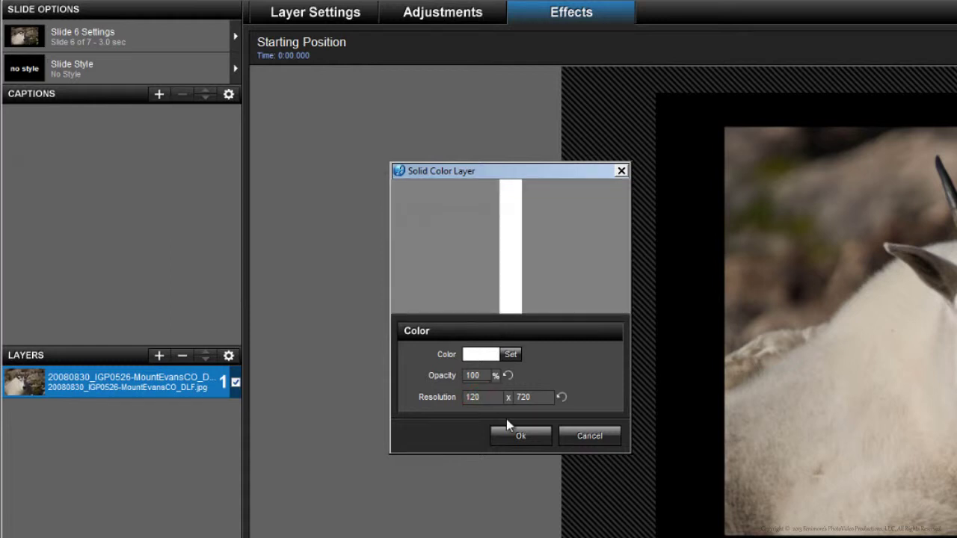
{"action": "type", "text": "0"}
{"action": "key", "text": "Tab"}
{"action": "type", "text": "800"}
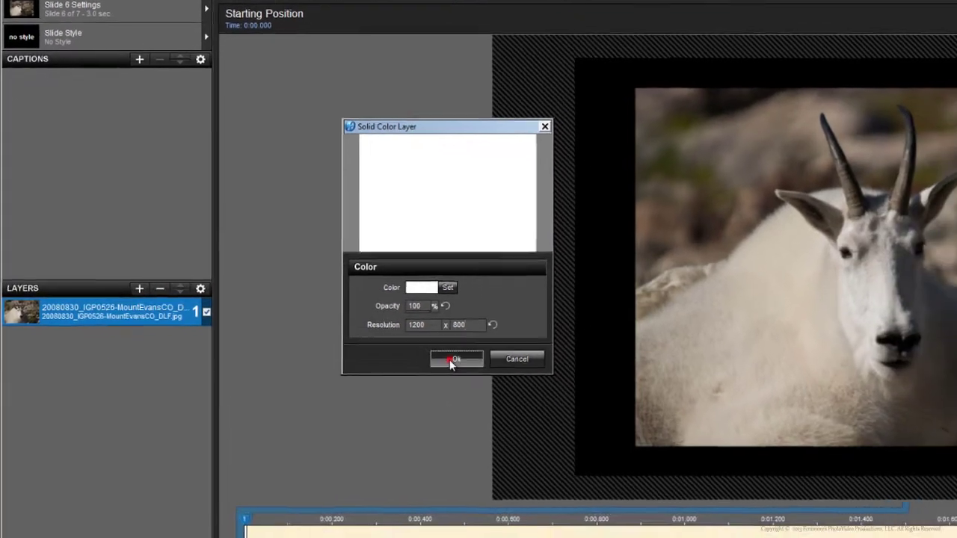
{"action": "left_click", "coordinate": [516, 435]}
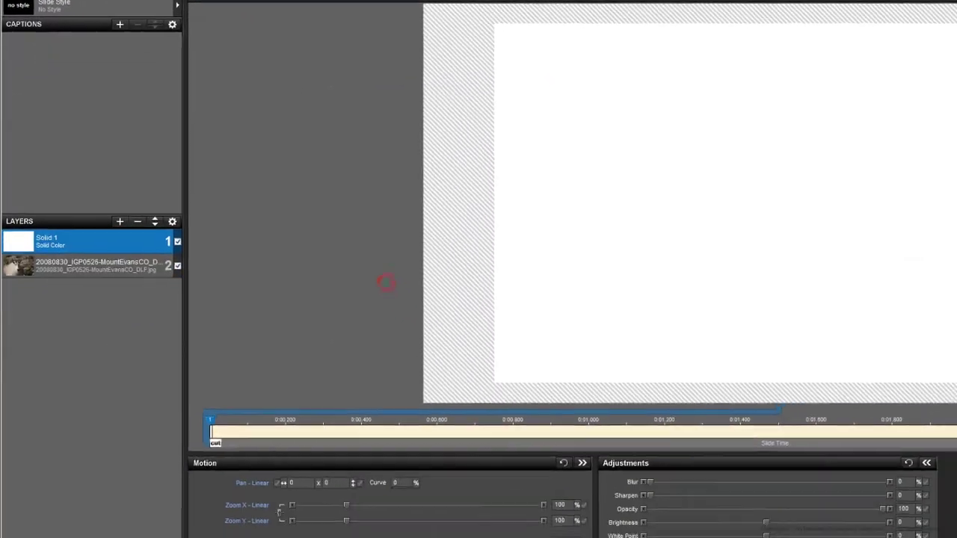
- Set the Solid 1 layer's linked zoom to 65%, copied to the next keyframe, and make it a masking layer for the photo
{"action": "left_click_drag", "start_coordinate": [568, 507], "coordinate": [552, 506]}
{"action": "type", "text": "65"}
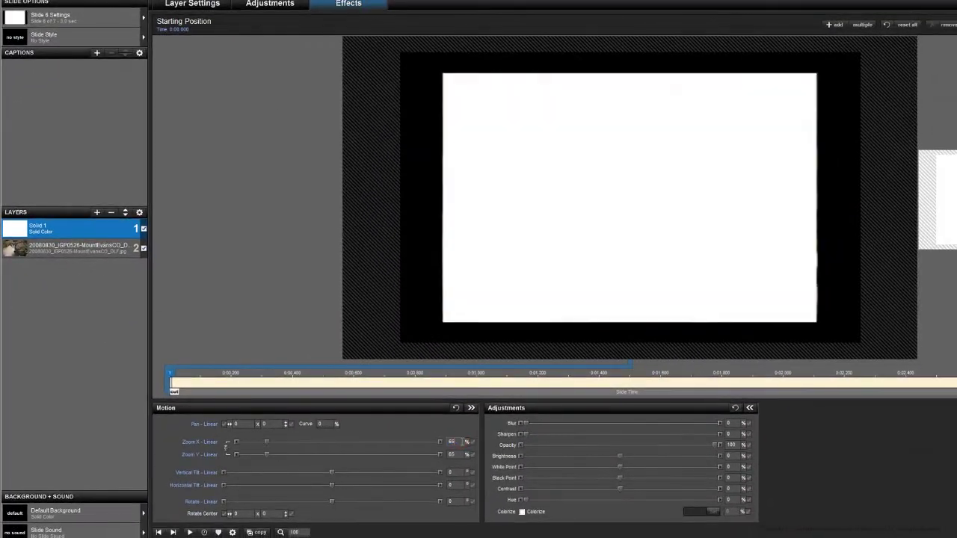
{"action": "right_click", "coordinate": [172, 380]}
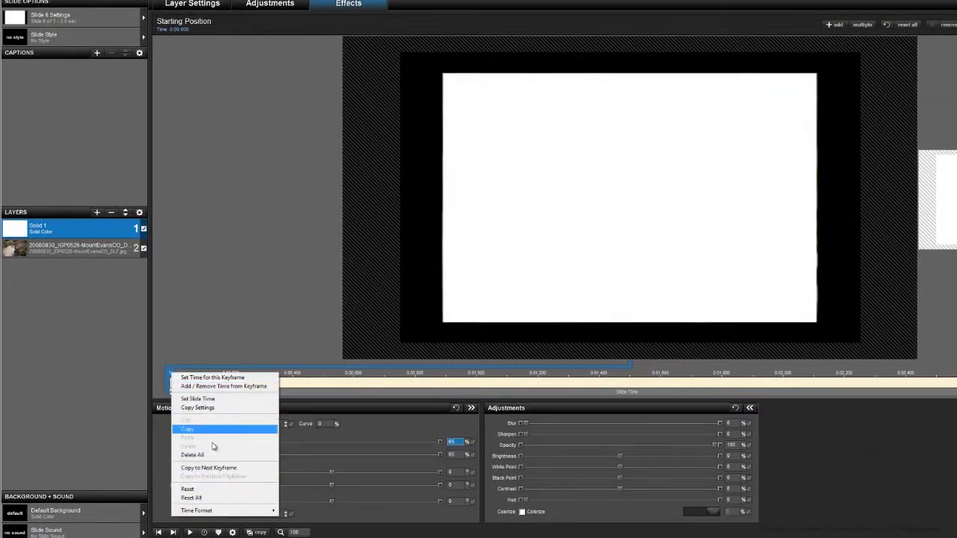
{"action": "left_click", "coordinate": [224, 470]}
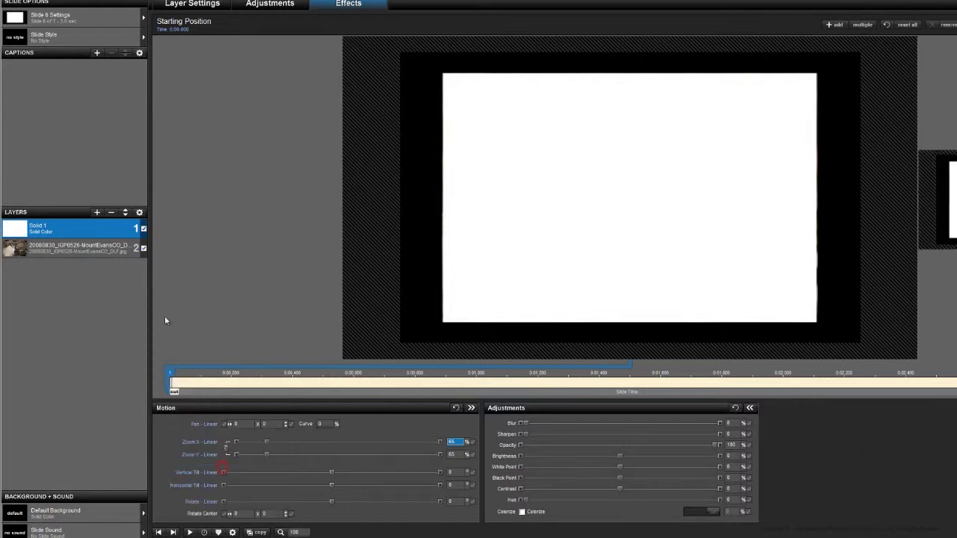
{"action": "right_click", "coordinate": [94, 229]}
{"action": "left_click", "coordinate": [121, 324]}
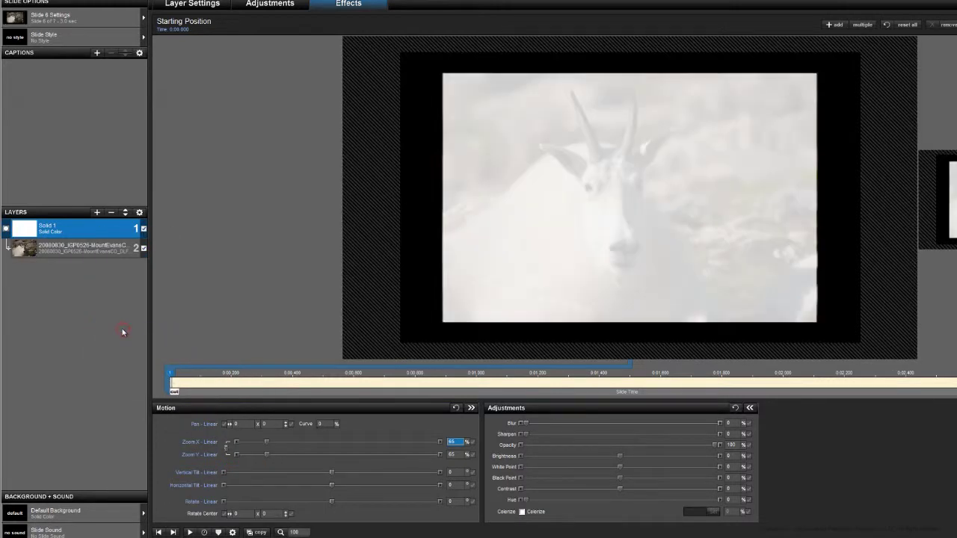
- Try a much smaller zoom and 100% on the photo layer, then set 65.4% and copy it to the next keyframe
{"action": "left_click", "coordinate": [90, 256]}
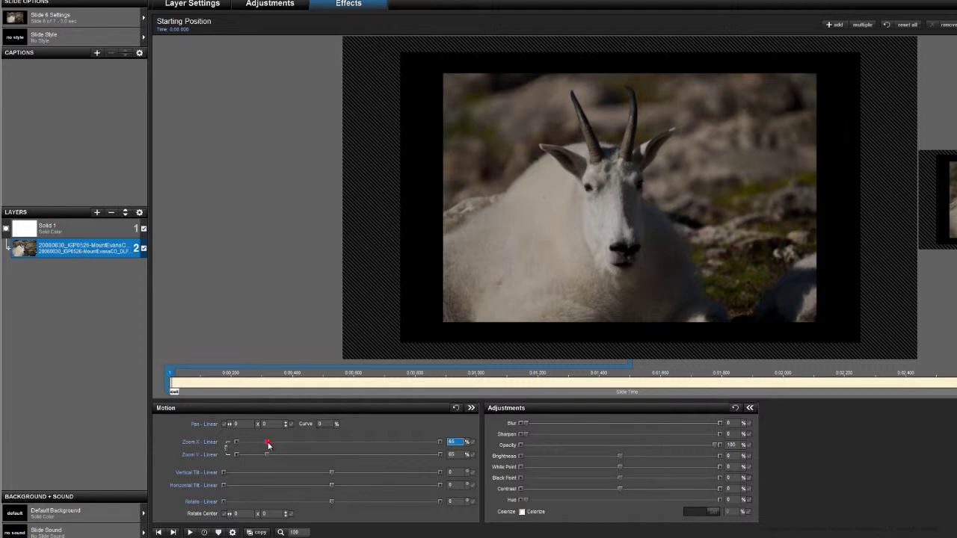
{"action": "left_click_drag", "start_coordinate": [268, 446], "coordinate": [245, 443]}
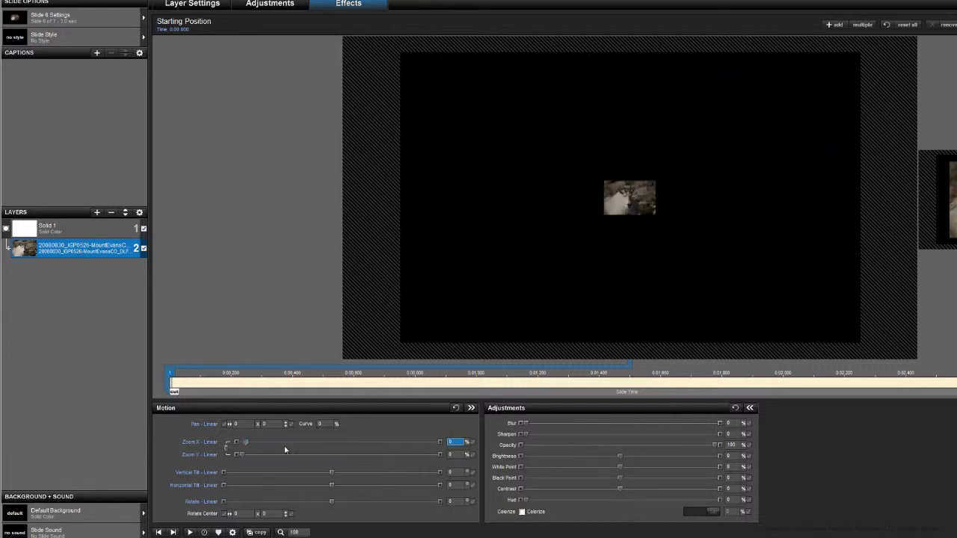
{"action": "type", "text": "100"}
{"action": "key", "text": "Return"}
{"action": "left_click", "coordinate": [455, 441]}
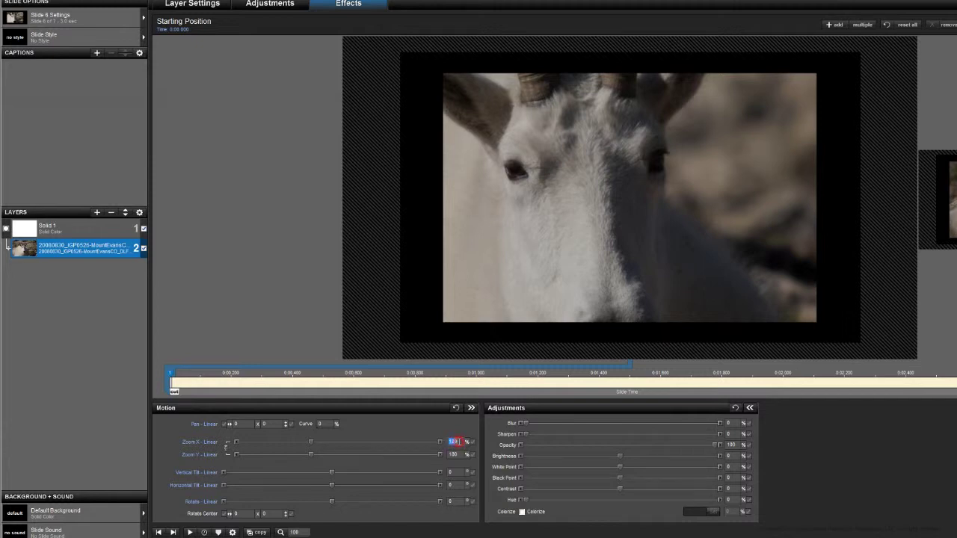
{"action": "type", "text": "65.4"}
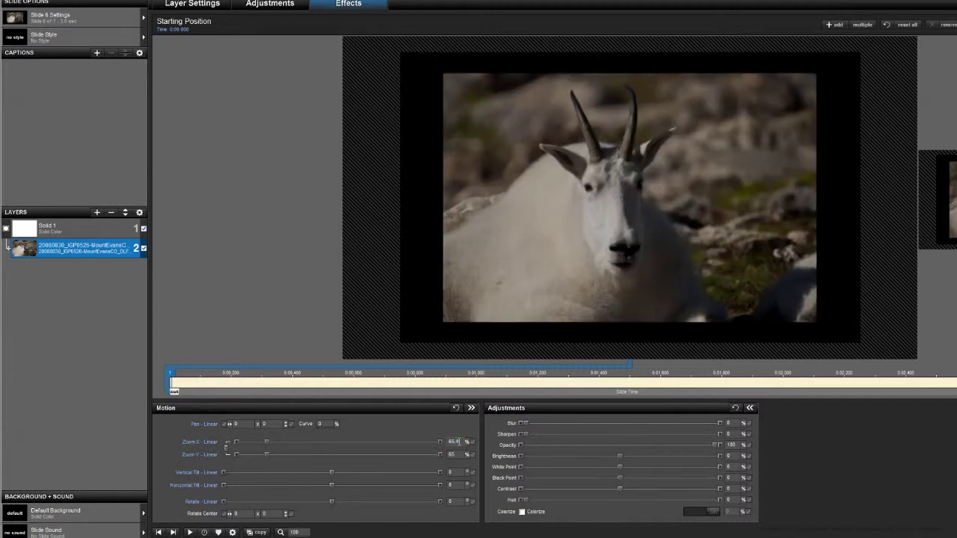
{"action": "right_click", "coordinate": [174, 383]}
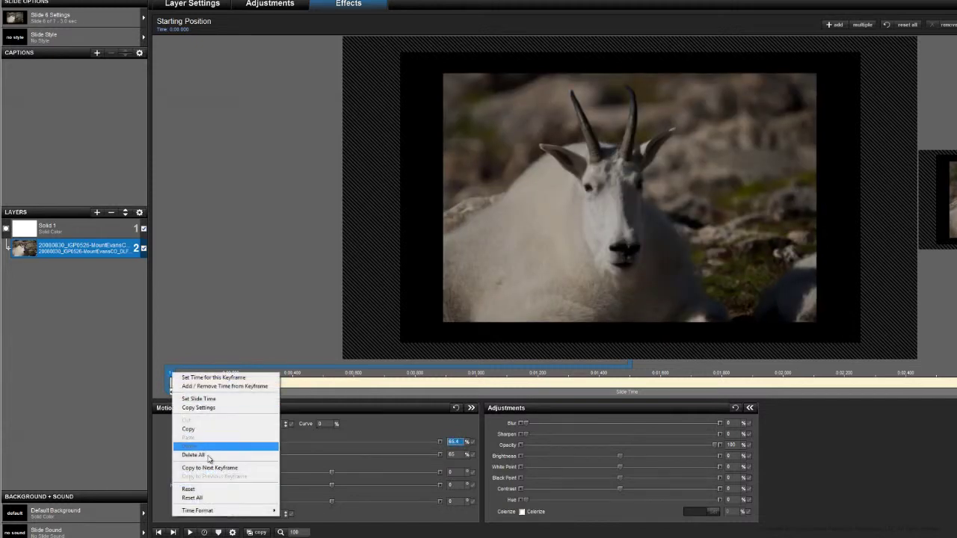
{"action": "left_click", "coordinate": [210, 468]}
- Rename the Solid 1 masking layer as mask image
{"action": "left_click", "coordinate": [68, 228]}
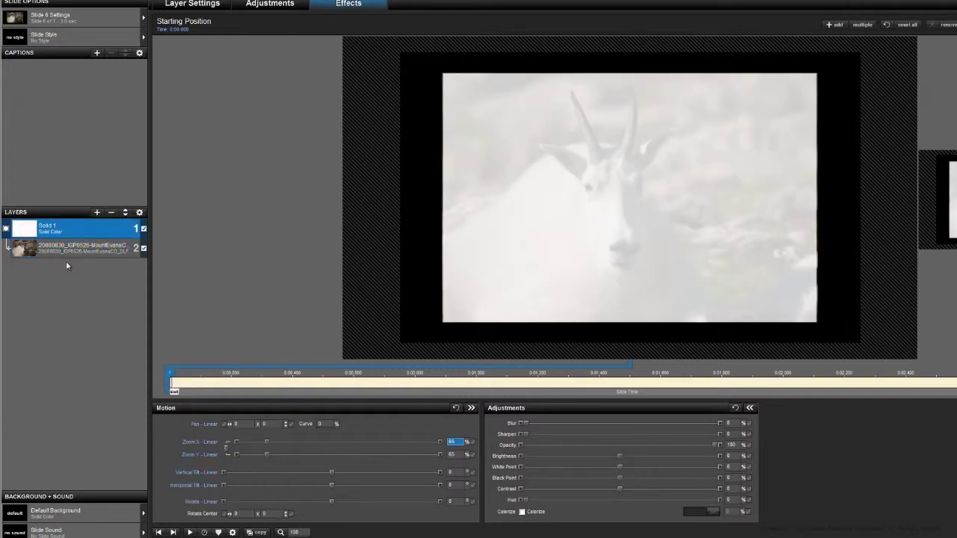
{"action": "right_click", "coordinate": [53, 232]}
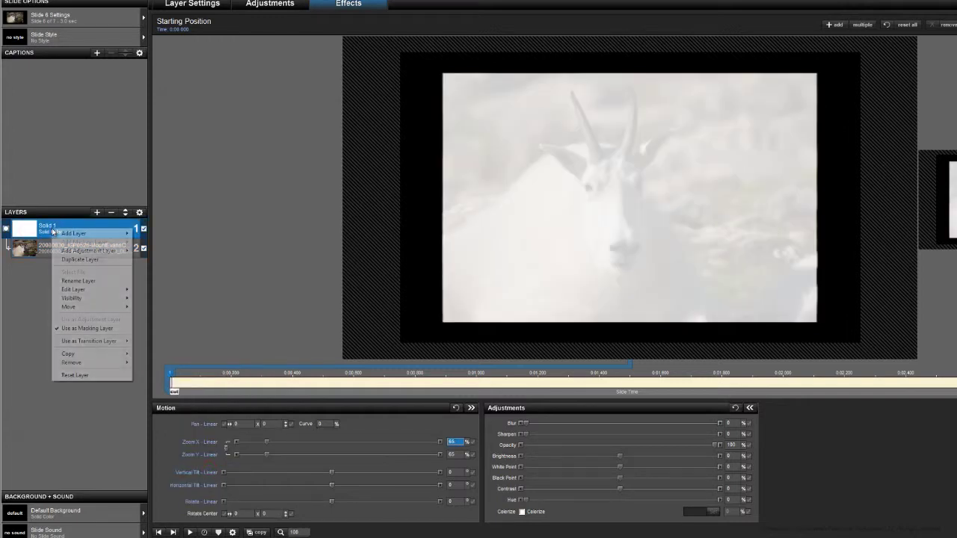
{"action": "left_click", "coordinate": [79, 281]}
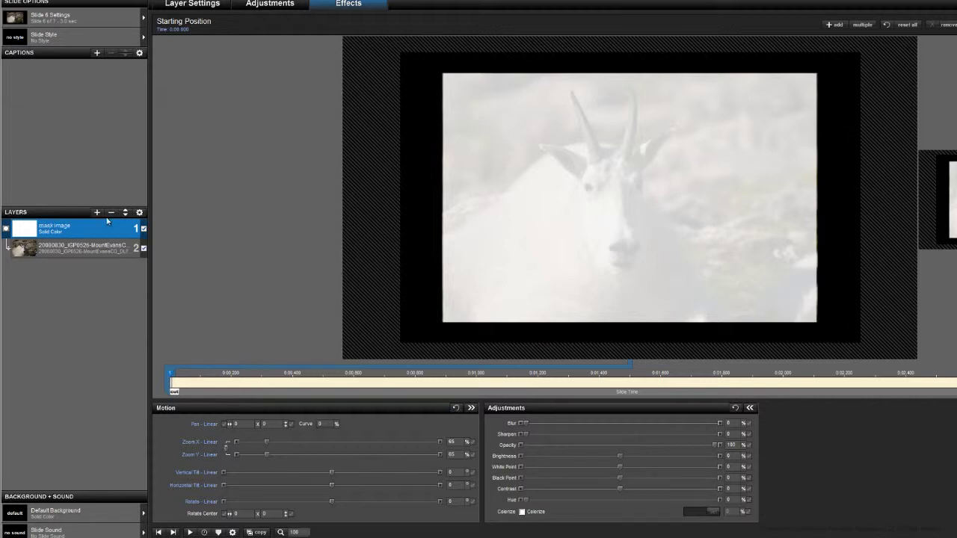
- Duplicate the mask image layer, move the copy below the photo, and rename it outline
{"action": "right_click", "coordinate": [91, 234]}
{"action": "left_click", "coordinate": [117, 261]}
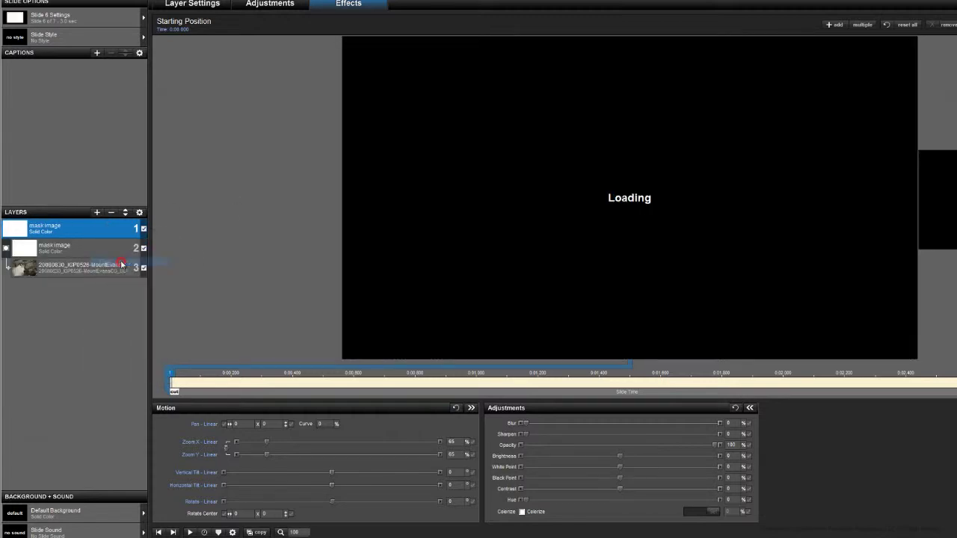
{"action": "left_click", "coordinate": [130, 215]}
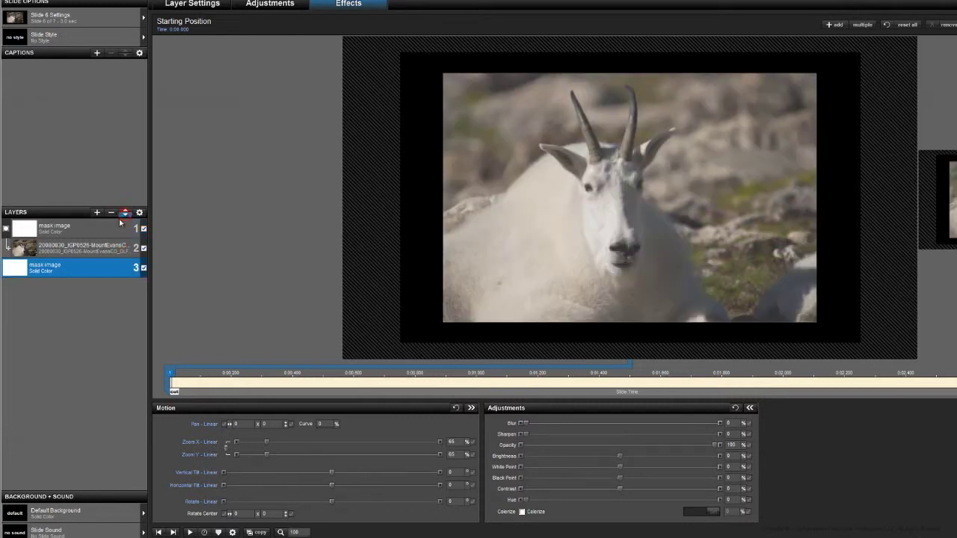
{"action": "right_click", "coordinate": [41, 271]}
{"action": "left_click", "coordinate": [69, 321]}
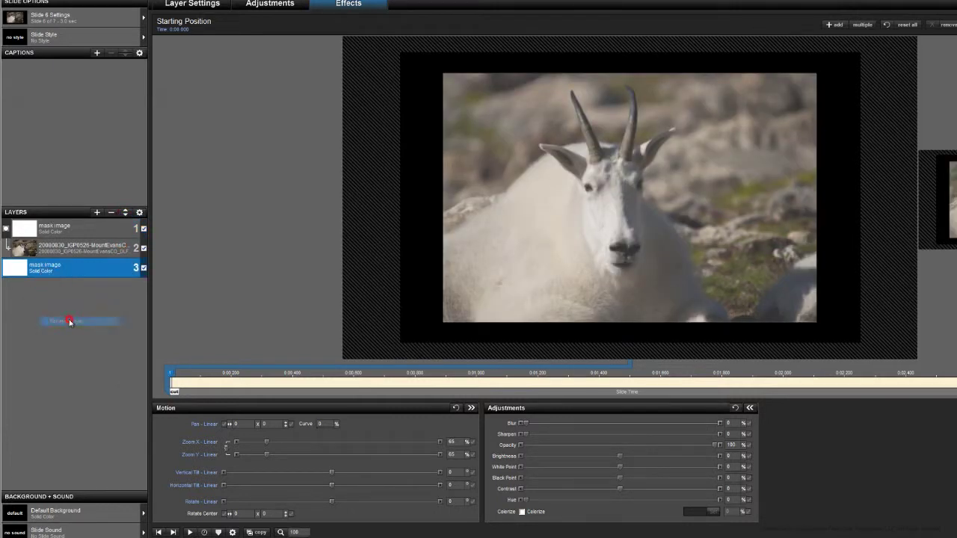
{"action": "key", "text": "Return"}
- Set the outline layer's Zoom X to 67% and Zoom Y to 68%, and copy the settings to the next keyframe
{"action": "scroll", "coordinate": [457, 444], "scroll_direction": "up", "scroll_amount": 2}
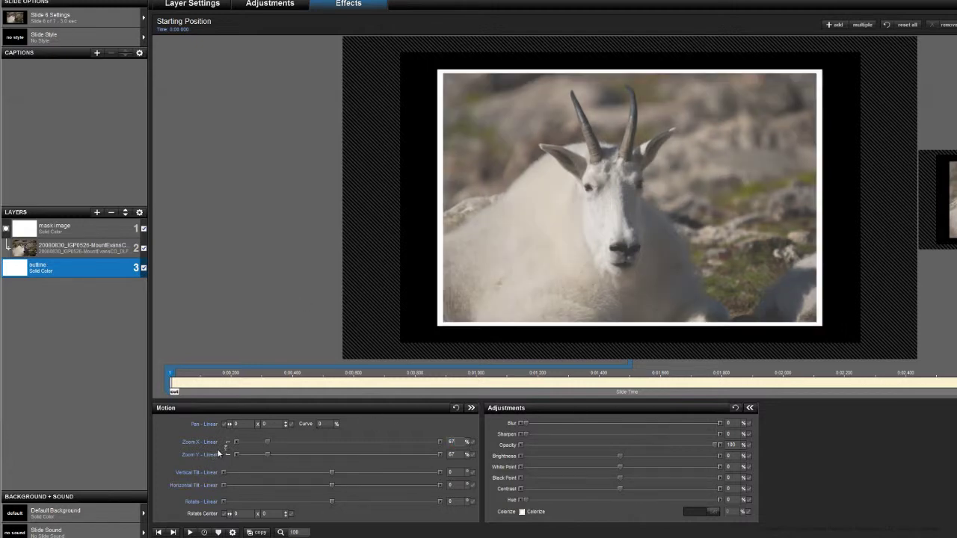
{"action": "left_click", "coordinate": [457, 456]}
{"action": "type", "text": "68"}
{"action": "key", "text": "Return"}
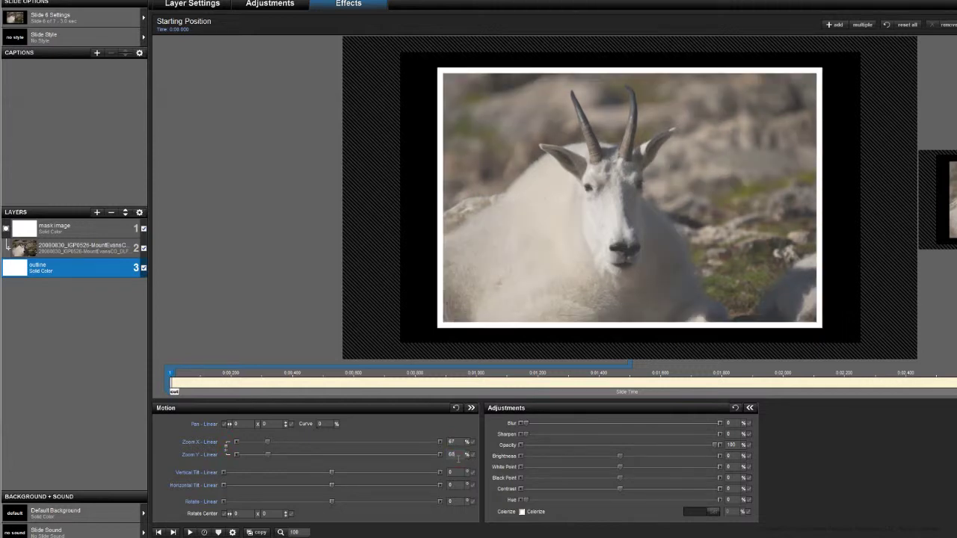
{"action": "right_click", "coordinate": [171, 374]}
{"action": "left_click", "coordinate": [218, 472]}
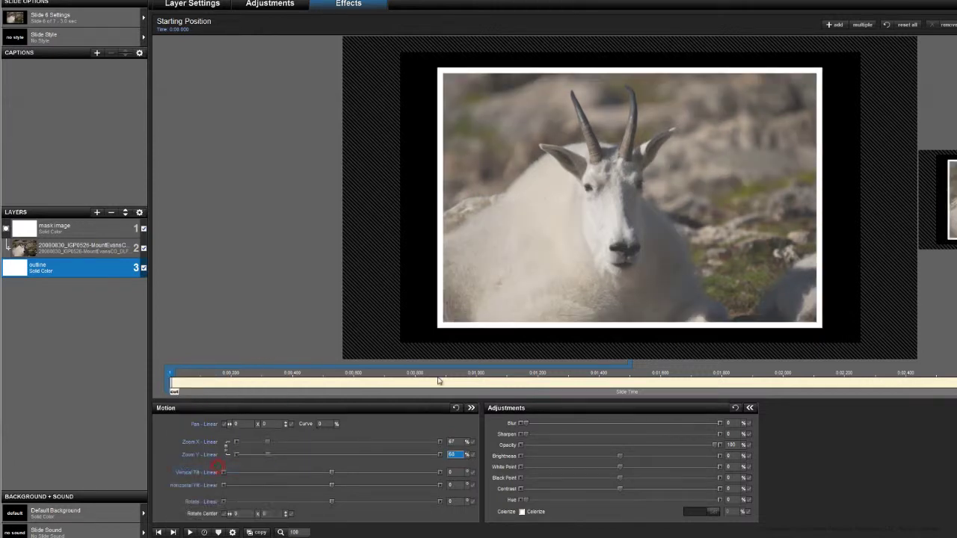
- Try enlarging the masked photo, then set its linked zoom to 66% and copy the settings to the next keyframe
{"action": "left_click", "coordinate": [102, 243]}
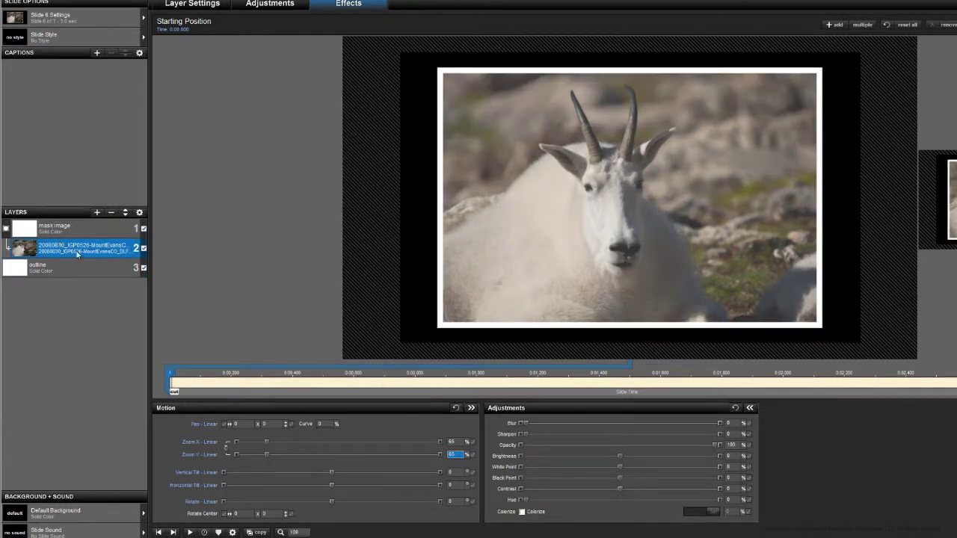
{"action": "mouse_move", "coordinate": [267, 442]}
{"action": "left_mouse_down"}
{"action": "mouse_move", "coordinate": [358, 448]}
{"action": "mouse_move", "coordinate": [229, 442]}
{"action": "mouse_move", "coordinate": [321, 447]}
{"action": "mouse_move", "coordinate": [249, 441]}
{"action": "mouse_move", "coordinate": [271, 444]}
{"action": "left_mouse_up"}
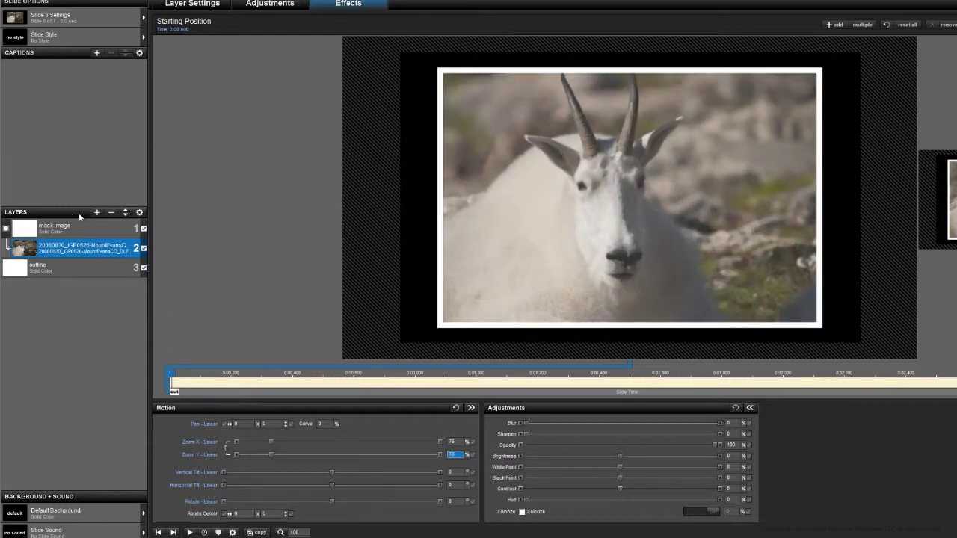
{"action": "type", "text": "66"}
{"action": "key", "text": "Return"}
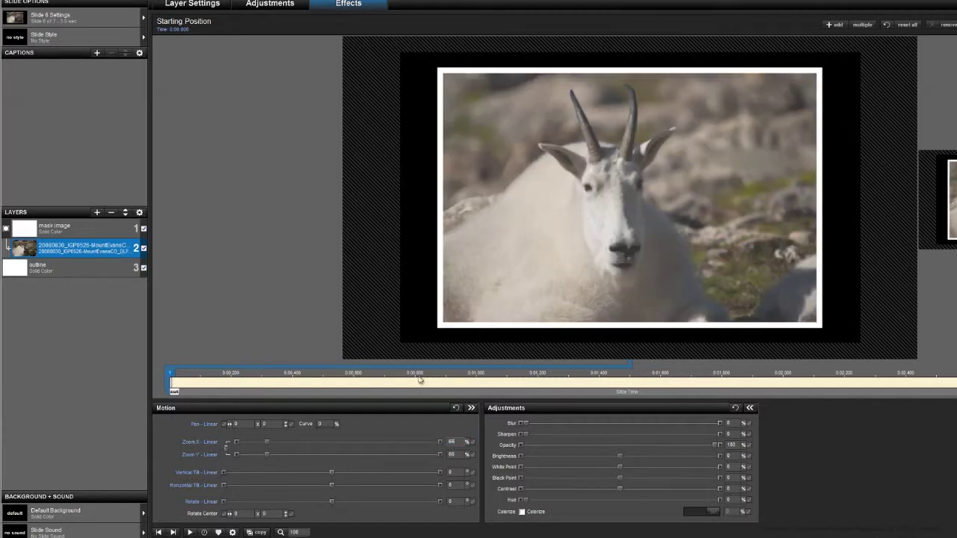
{"action": "right_click", "coordinate": [173, 377]}
{"action": "left_click", "coordinate": [221, 467]}
- Stop using the mask image layer as a mask, and hide both the mask image and outline layers
{"action": "right_click", "coordinate": [66, 237]}
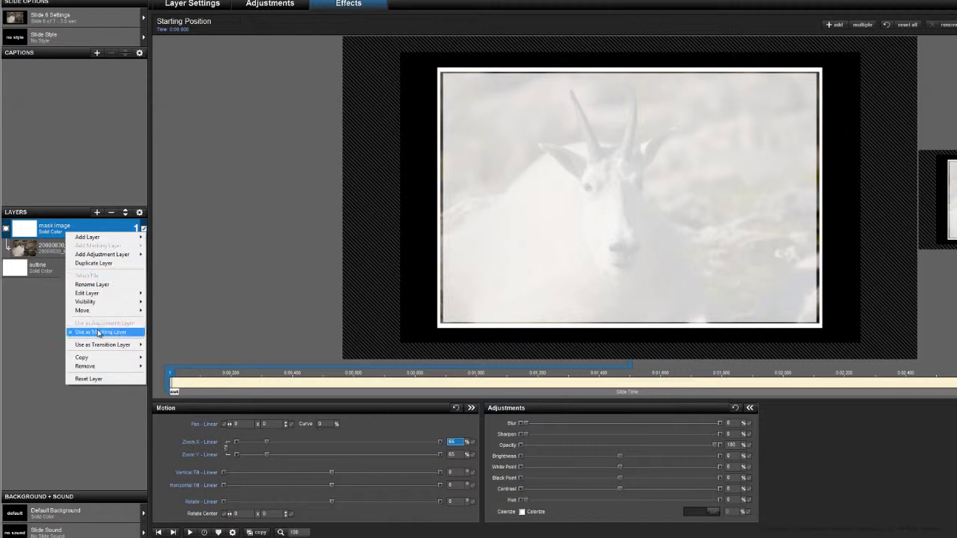
{"action": "left_click", "coordinate": [97, 329]}
{"action": "left_click", "coordinate": [143, 229]}
{"action": "left_click", "coordinate": [143, 268]}
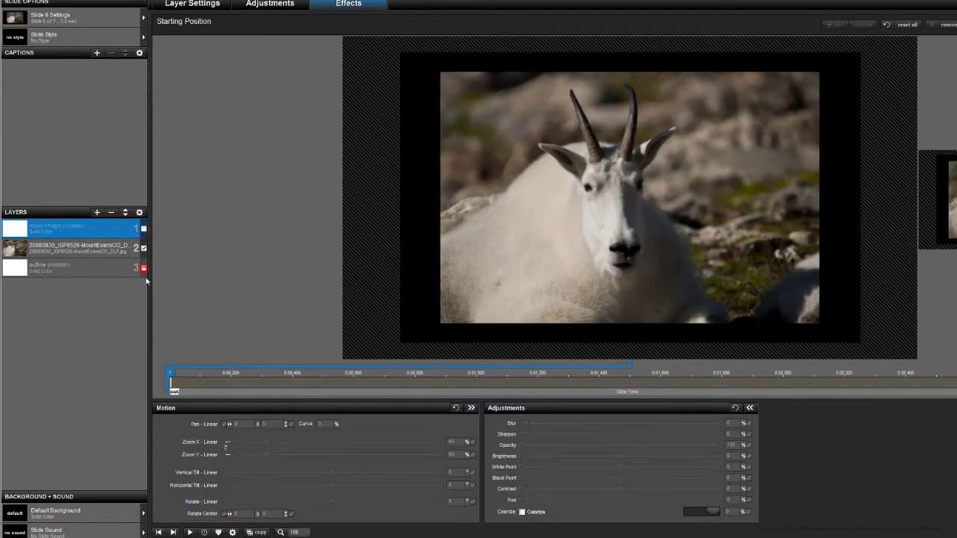
- Enable a white outline on the photo layer in its editing adjustments and increase the outline size
{"action": "left_click", "coordinate": [111, 249]}
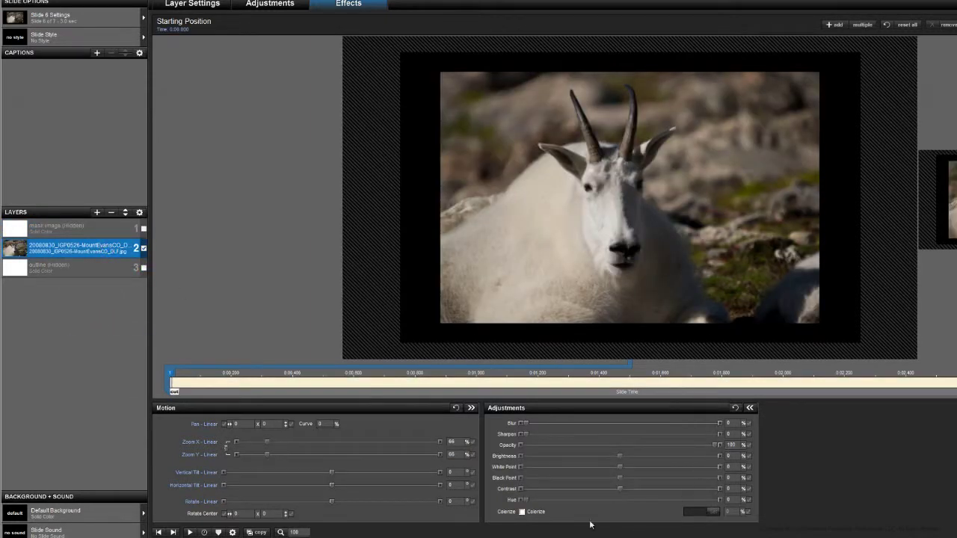
{"action": "left_click", "coordinate": [270, 3]}
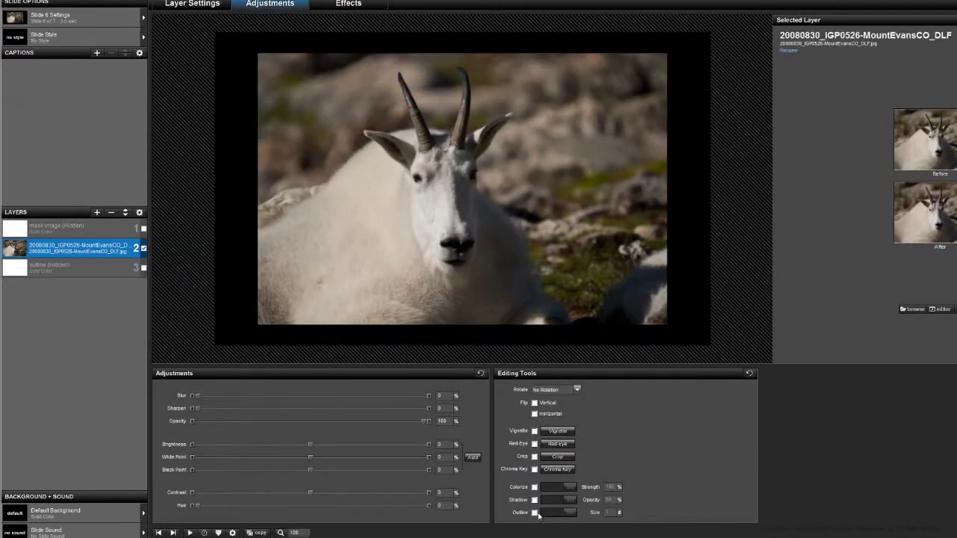
{"action": "left_click", "coordinate": [534, 513]}
{"action": "left_click_drag", "start_coordinate": [614, 515], "coordinate": [618, 514]}
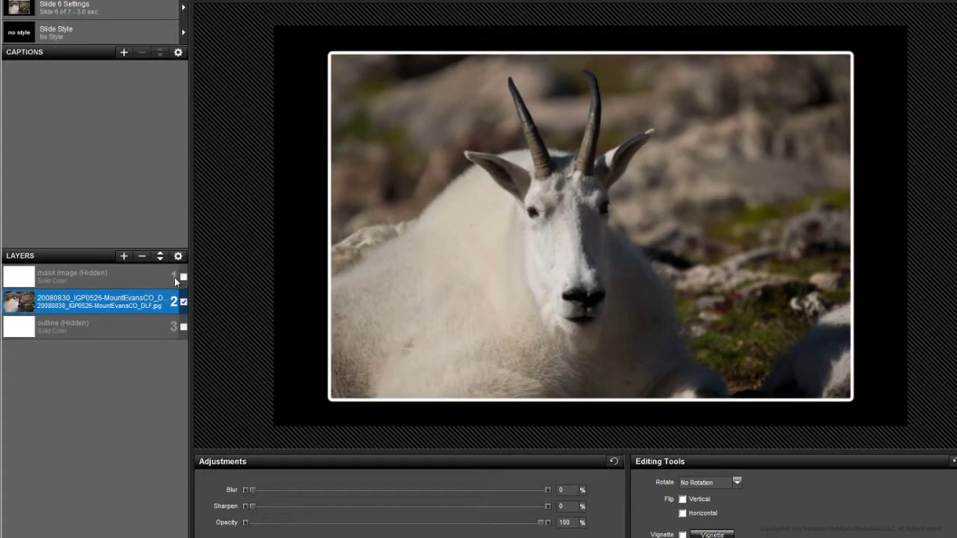
- Show the mask image layer, use it as a masking layer for the photo, and check each layer
{"action": "left_click", "coordinate": [183, 278]}
{"action": "right_click", "coordinate": [109, 277]}
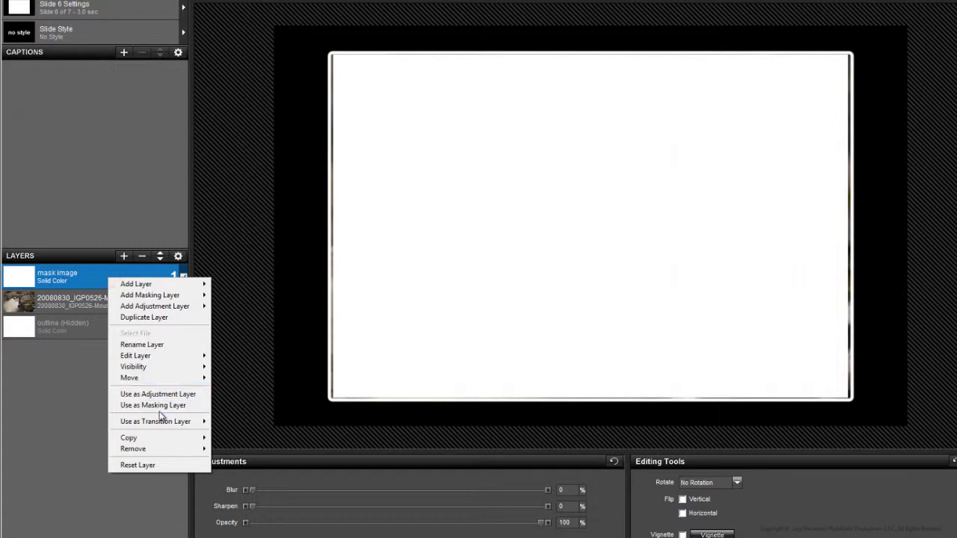
{"action": "left_click", "coordinate": [160, 408]}
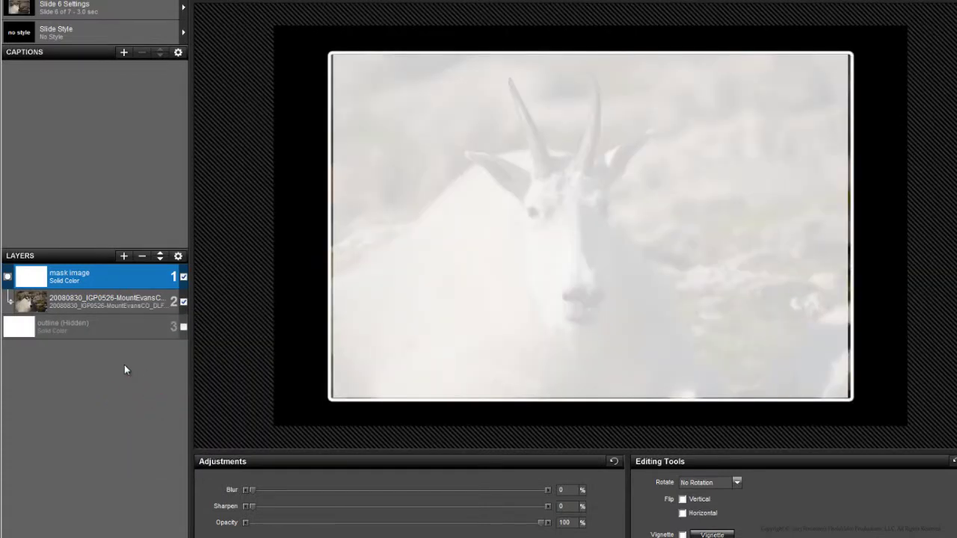
{"action": "left_click", "coordinate": [83, 326]}
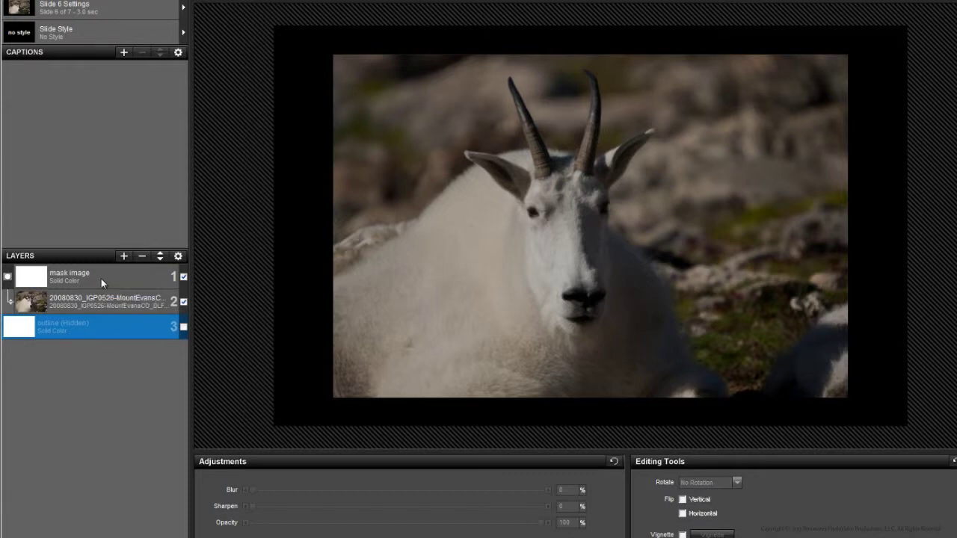
{"action": "left_click", "coordinate": [97, 298]}
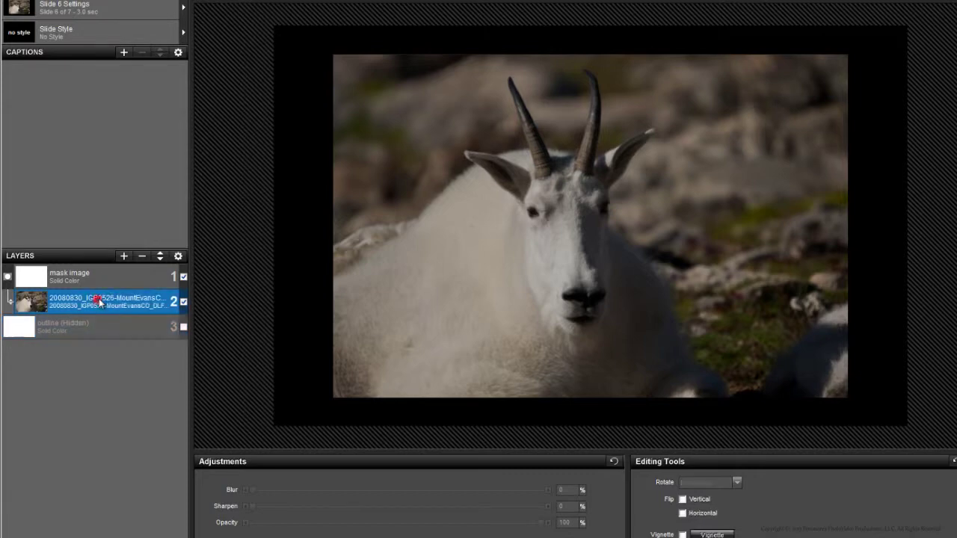
{"action": "left_click", "coordinate": [99, 278]}
- Copy the photo's first keyframe settings to the next keyframe, try a larger zoom, and return the linked zoom to 65%
{"action": "left_click", "coordinate": [96, 299]}
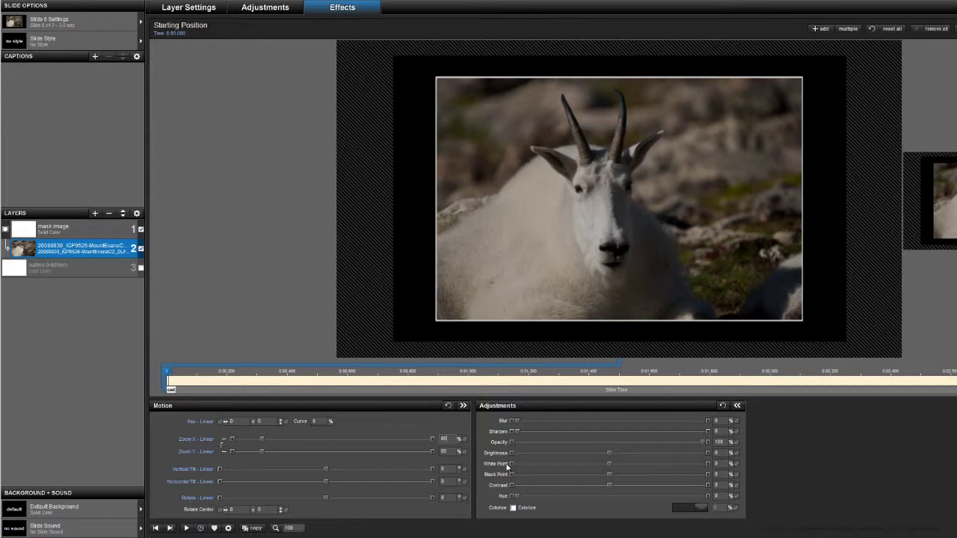
{"action": "right_click", "coordinate": [171, 387]}
{"action": "left_click", "coordinate": [228, 464]}
{"action": "mouse_move", "coordinate": [262, 443]}
{"action": "left_mouse_down"}
{"action": "mouse_move", "coordinate": [246, 441]}
{"action": "mouse_move", "coordinate": [280, 440]}
{"action": "mouse_move", "coordinate": [254, 441]}
{"action": "mouse_move", "coordinate": [266, 444]}
{"action": "left_mouse_up"}
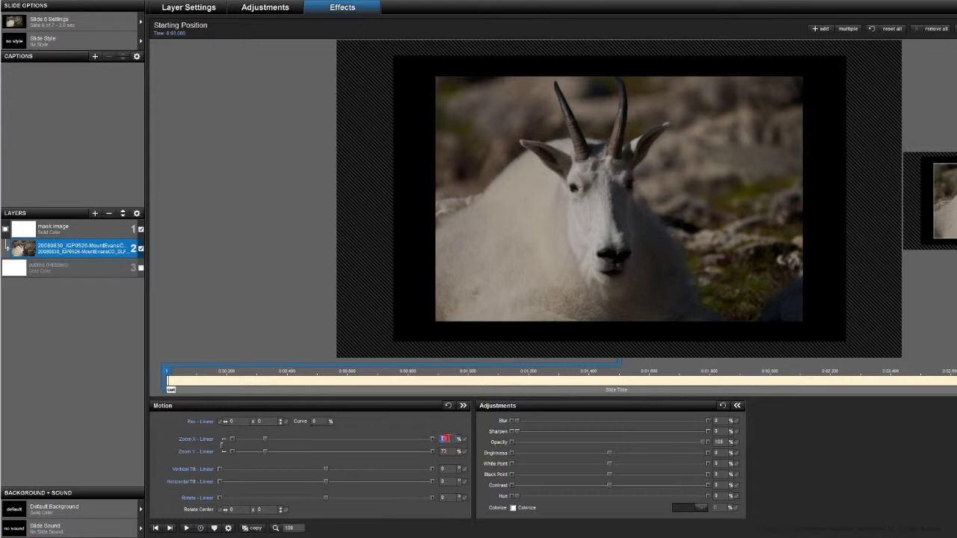
{"action": "type", "text": "65"}
{"action": "key", "text": "Return"}
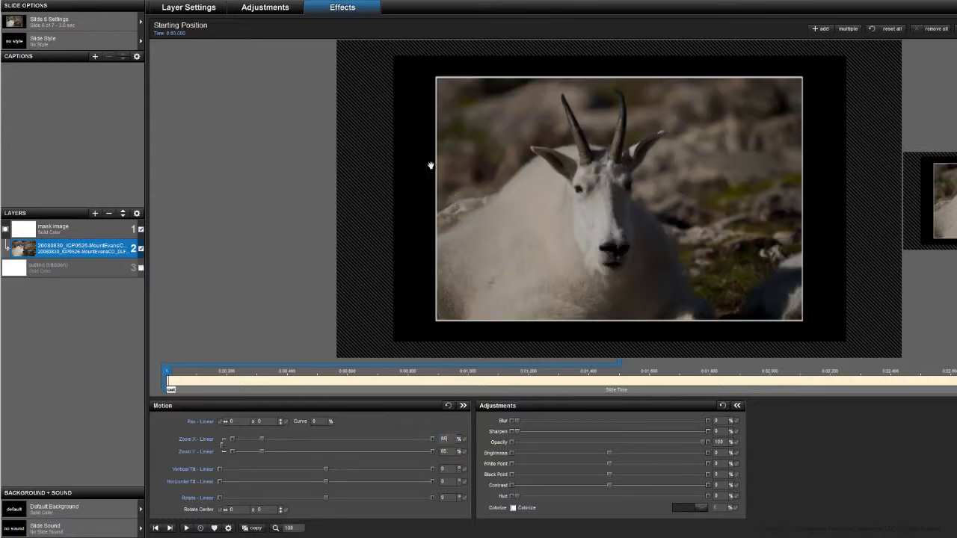
- Configure a rounded-rectangle vignette for the photo layer in solid color, with filled corners and solid borders
{"action": "left_click", "coordinate": [266, 8]}
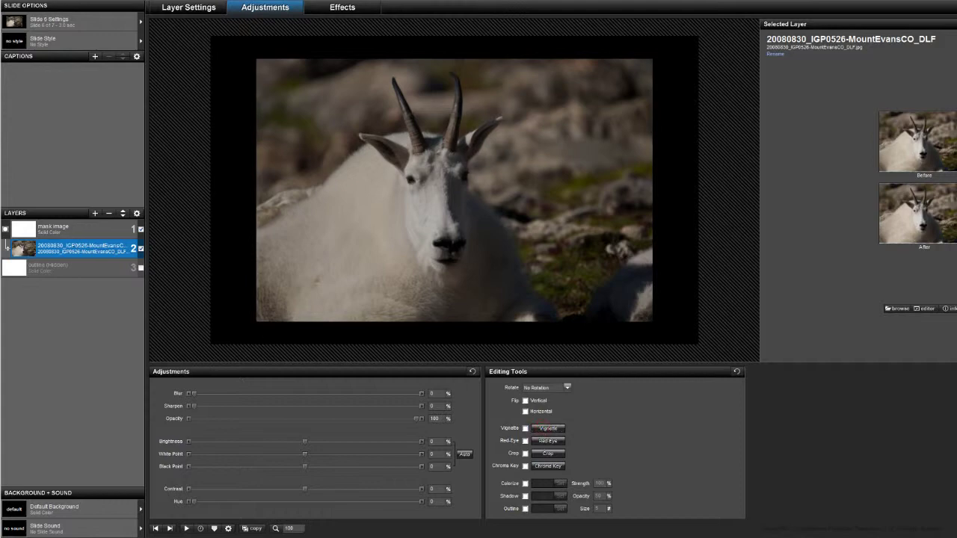
{"action": "left_click", "coordinate": [548, 428]}
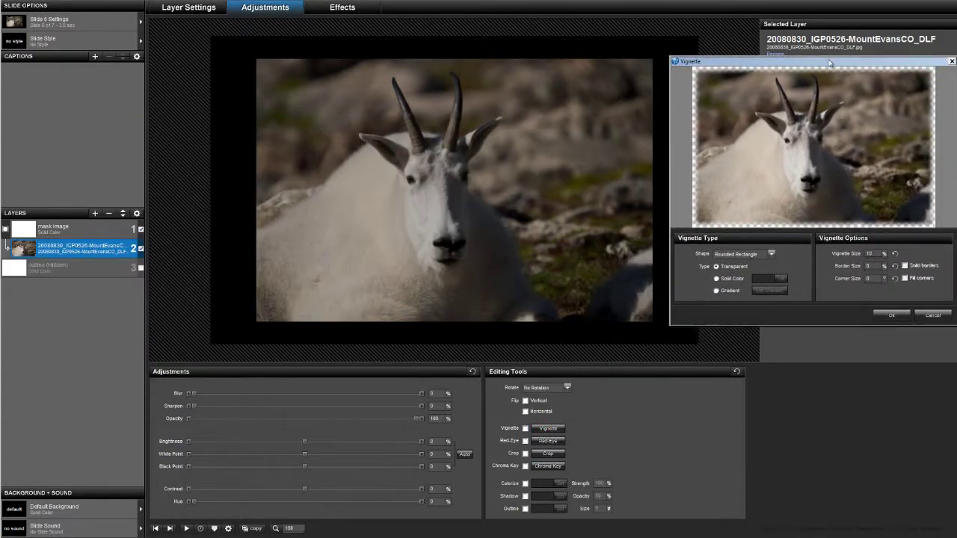
{"action": "left_click", "coordinate": [714, 279]}
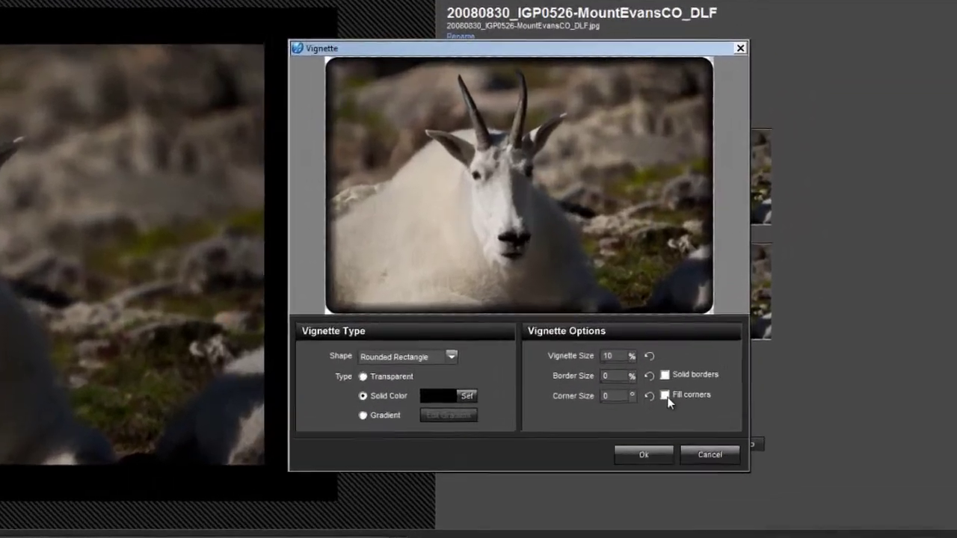
{"action": "left_click", "coordinate": [903, 278]}
{"action": "left_click", "coordinate": [904, 266]}
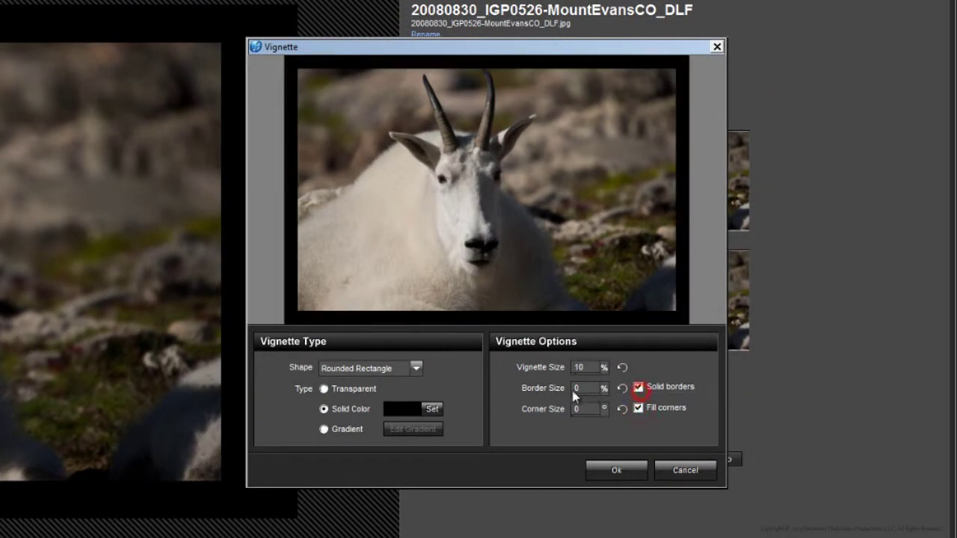
- Set the vignette's solid color to white (255, 255, 255) and apply the vignette to the photo
{"action": "left_click", "coordinate": [432, 409]}
{"action": "left_click_drag", "start_coordinate": [436, 324], "coordinate": [376, 296]}
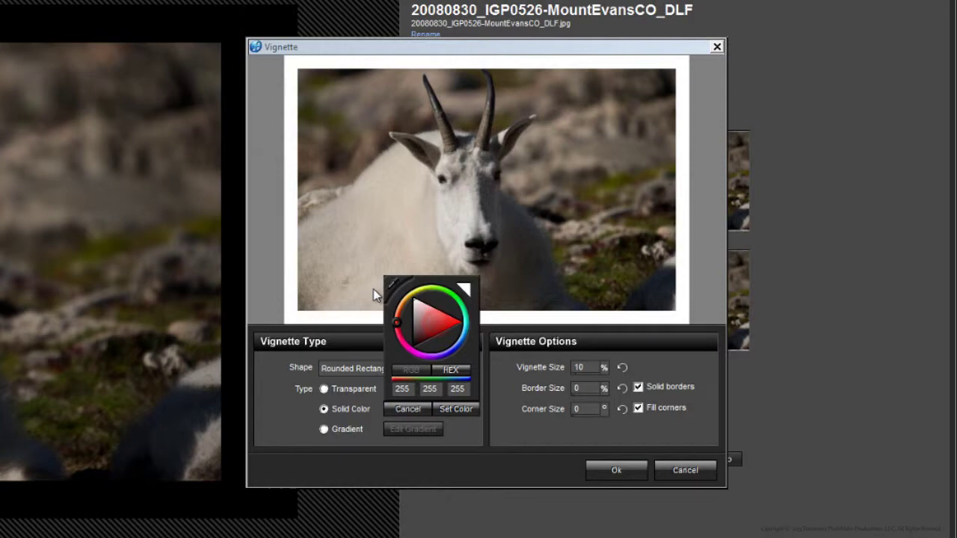
{"action": "left_click", "coordinate": [460, 410]}
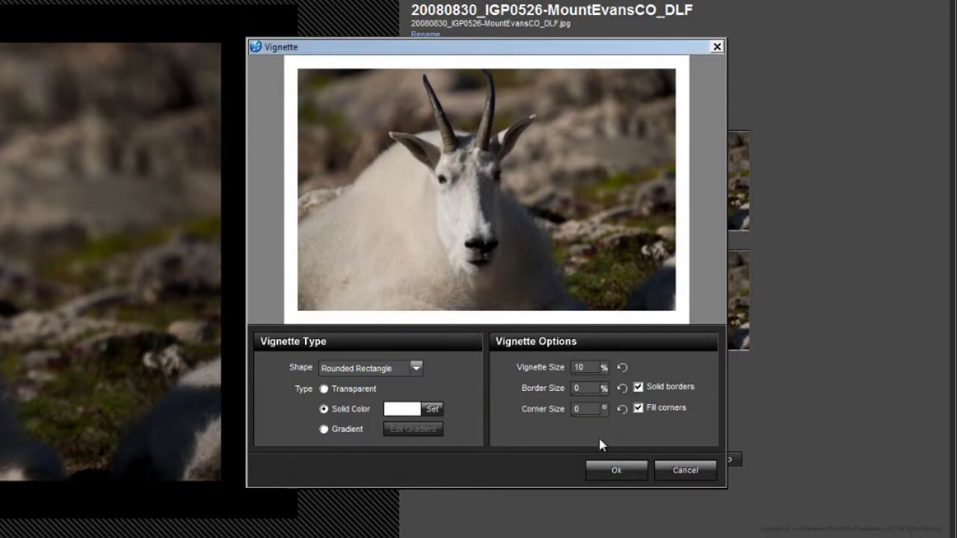
{"action": "left_click", "coordinate": [626, 470]}
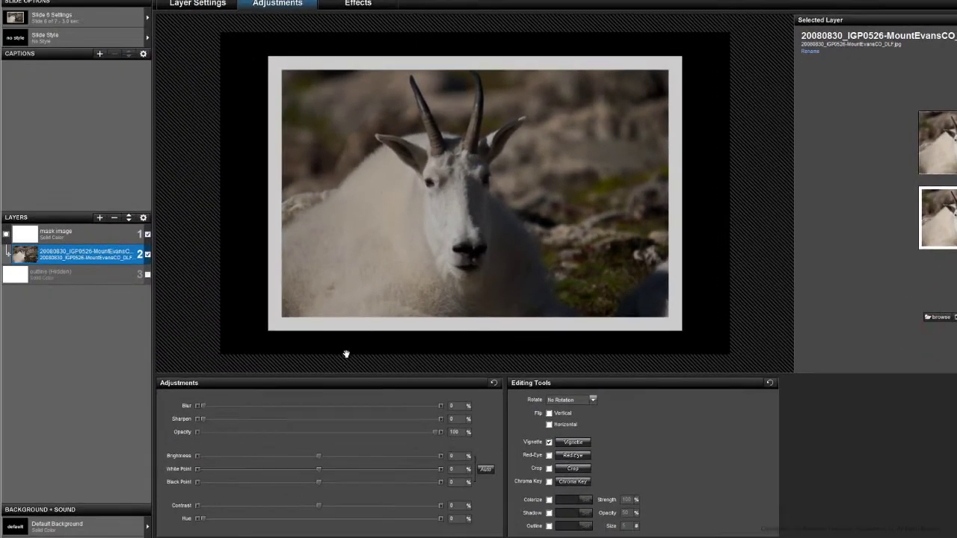
- Set the photo's linked zoom to 66% at the starting keyframe and copy its settings to the next keyframe
{"action": "left_click", "coordinate": [357, 3]}
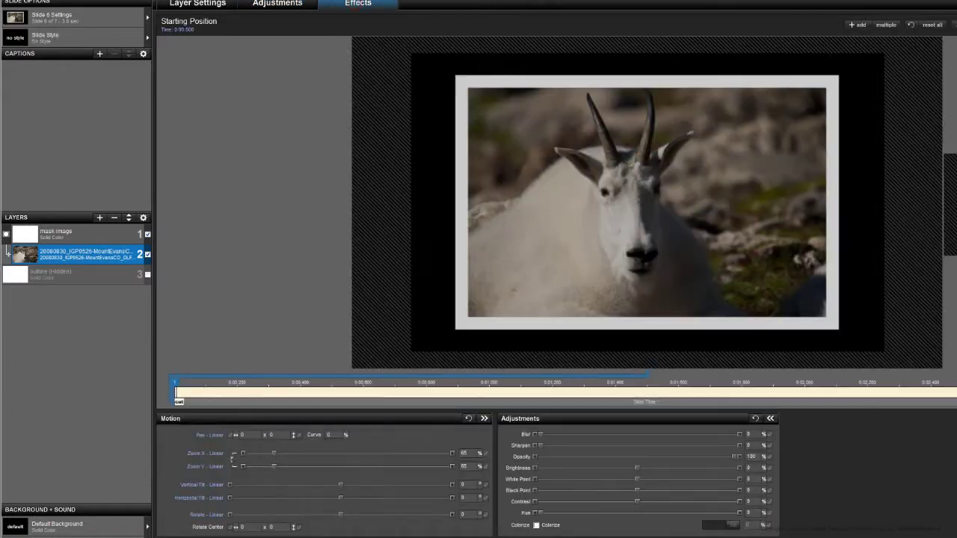
{"action": "mouse_move", "coordinate": [275, 458]}
{"action": "left_mouse_down"}
{"action": "mouse_move", "coordinate": [304, 458]}
{"action": "mouse_move", "coordinate": [272, 453]}
{"action": "left_mouse_up"}
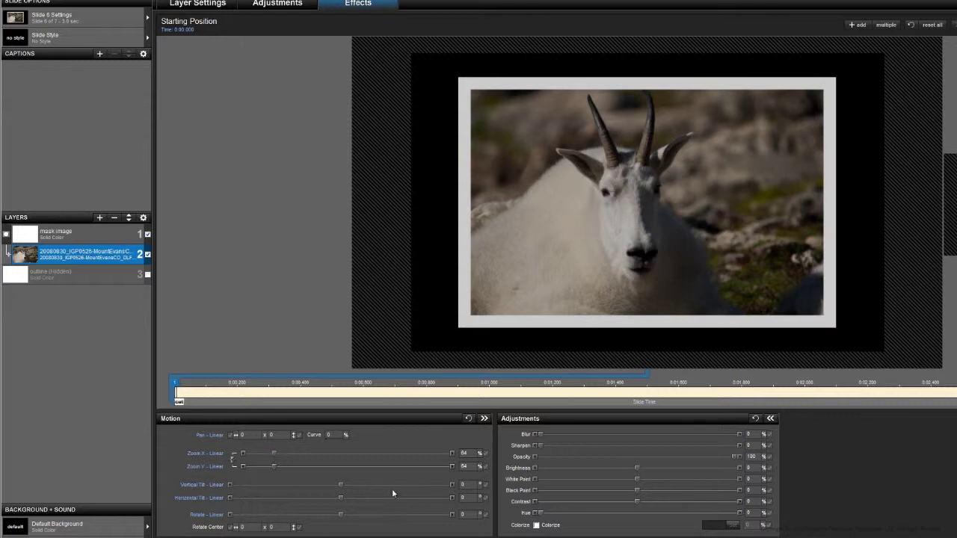
{"action": "left_click", "coordinate": [465, 453]}
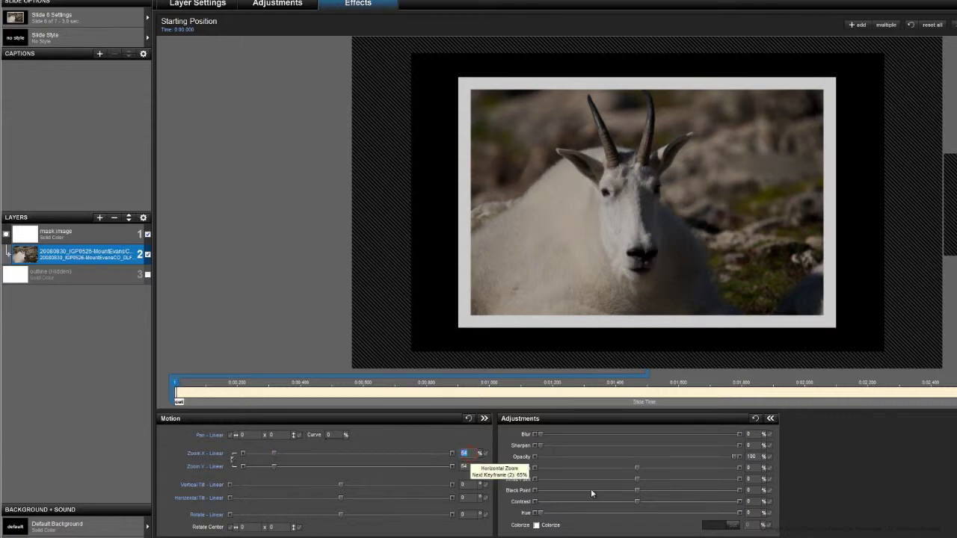
{"action": "type", "text": "66"}
{"action": "key", "text": "Return"}
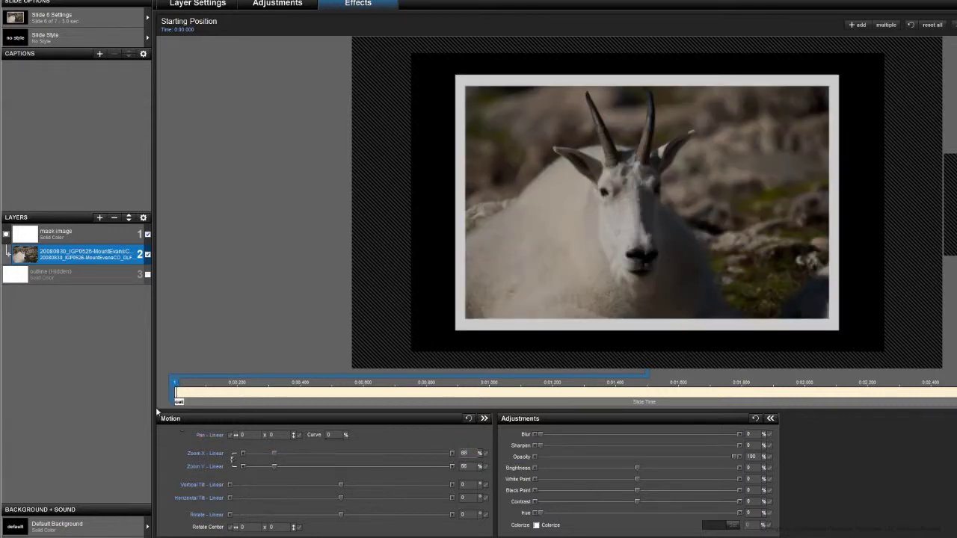
{"action": "right_click", "coordinate": [176, 388]}
{"action": "left_click", "coordinate": [214, 477]}
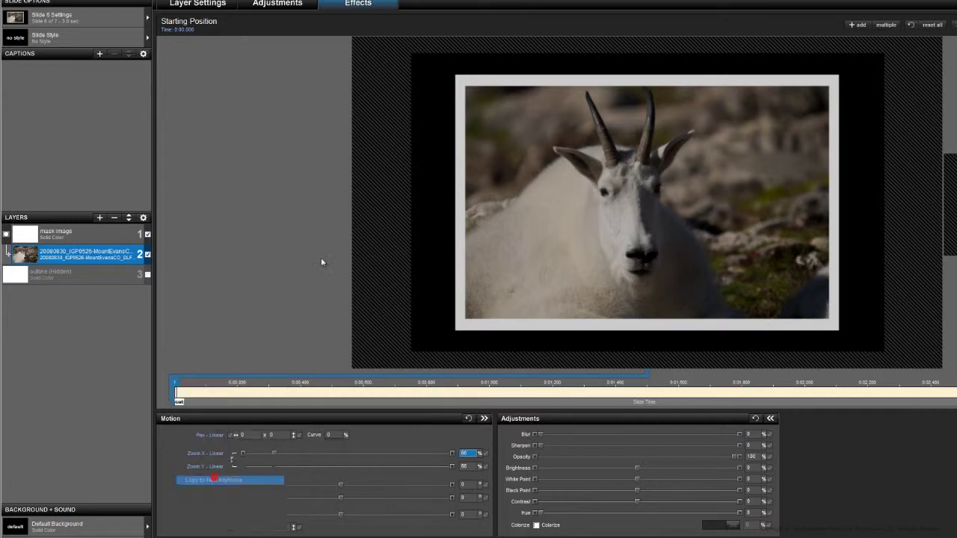
- Disable the vignette on the photo layer and show the outline layer
{"action": "left_click", "coordinate": [292, 3]}
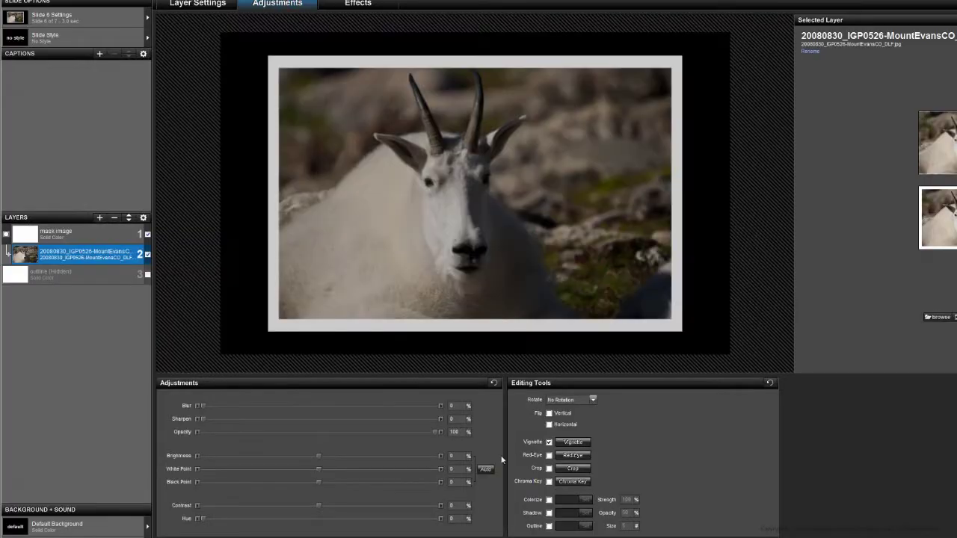
{"action": "left_click", "coordinate": [550, 443]}
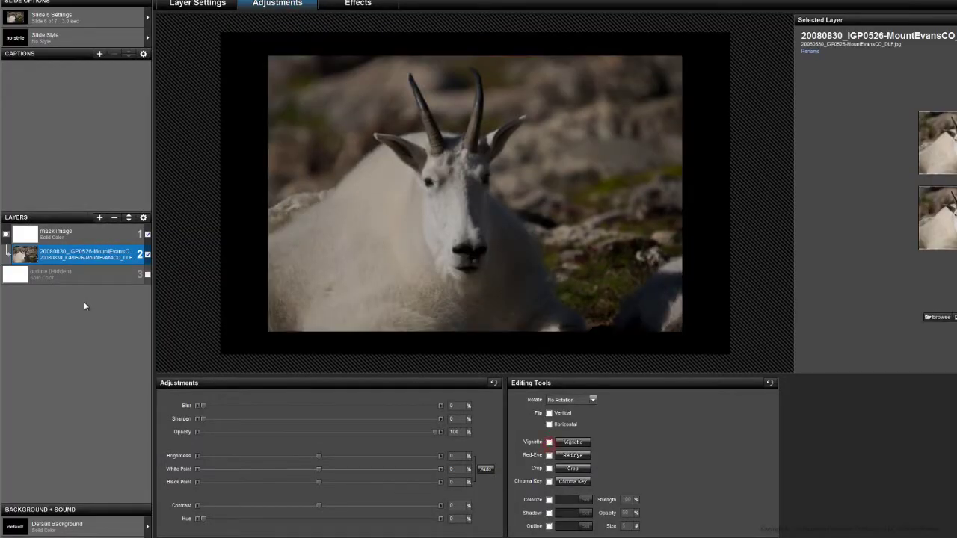
{"action": "left_click", "coordinate": [70, 275]}
{"action": "left_click", "coordinate": [147, 274]}
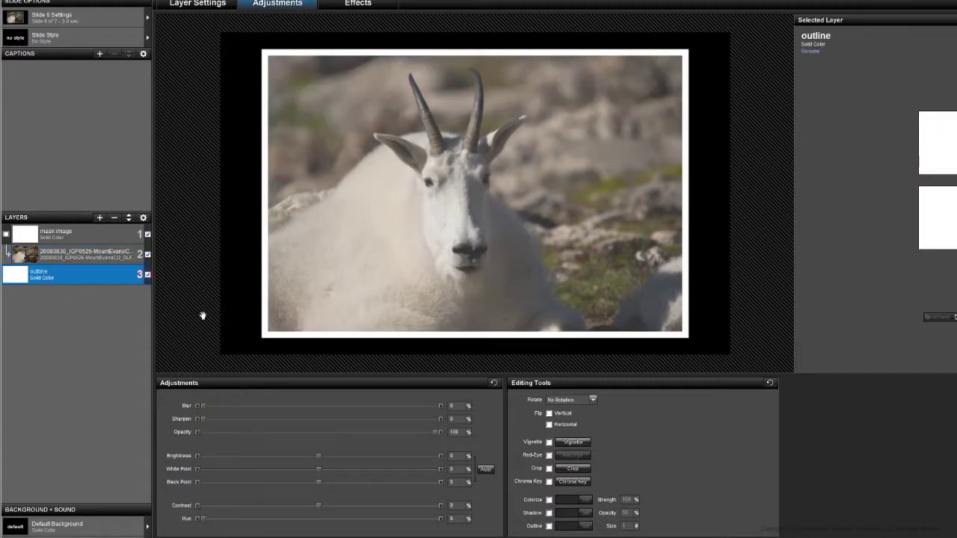
- Try reducing the photo's linked zoom to 0% in its effects, and return it to 66%
{"action": "left_click", "coordinate": [366, 4]}
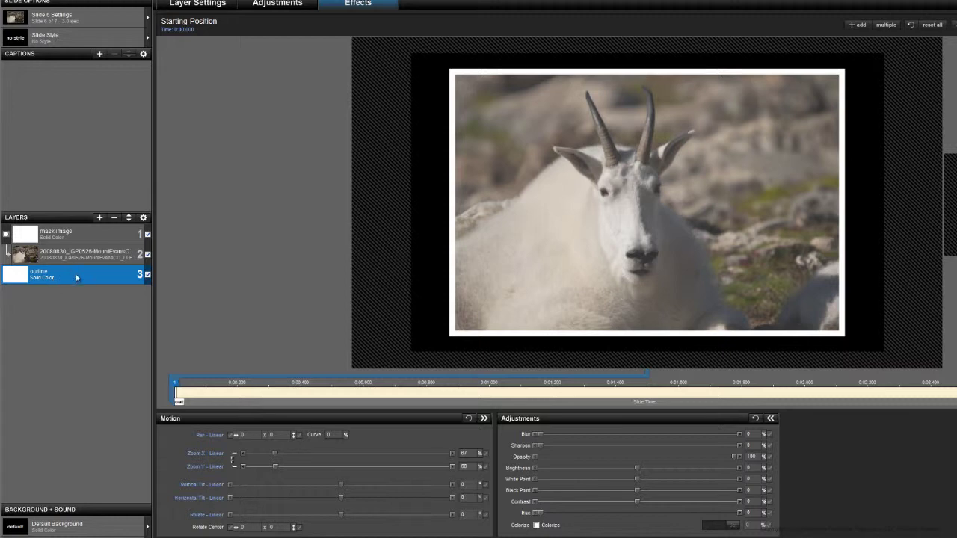
{"action": "left_click", "coordinate": [114, 252]}
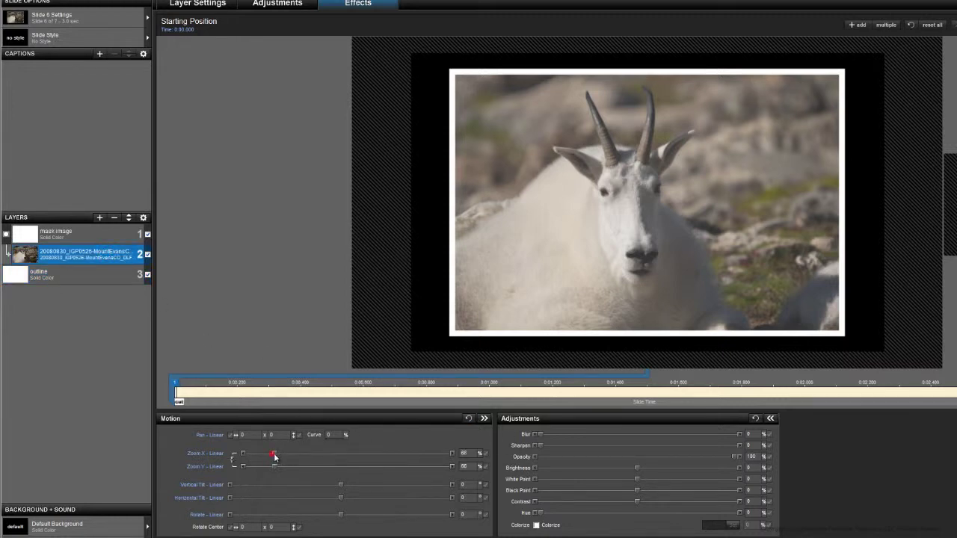
{"action": "left_click_drag", "start_coordinate": [274, 458], "coordinate": [247, 454]}
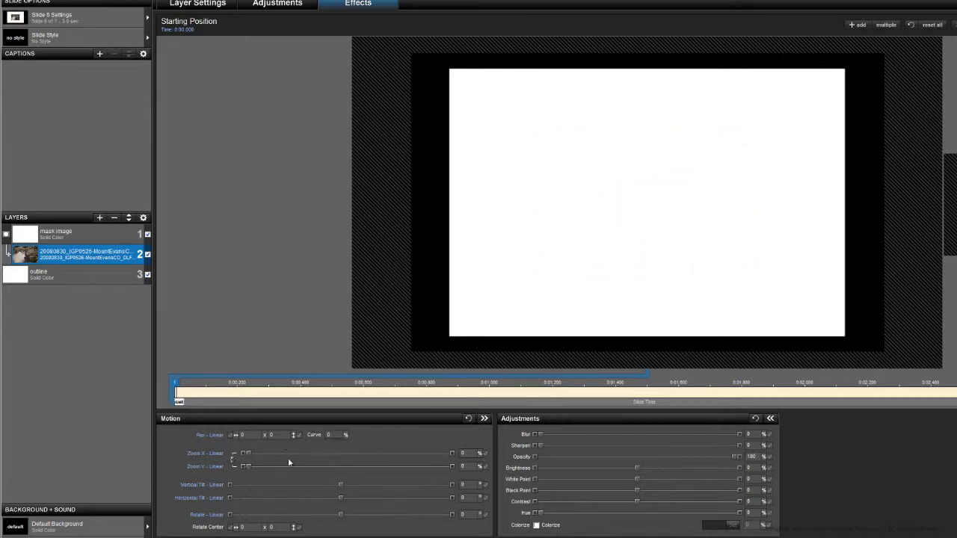
{"action": "left_click_drag", "start_coordinate": [251, 455], "coordinate": [276, 450]}
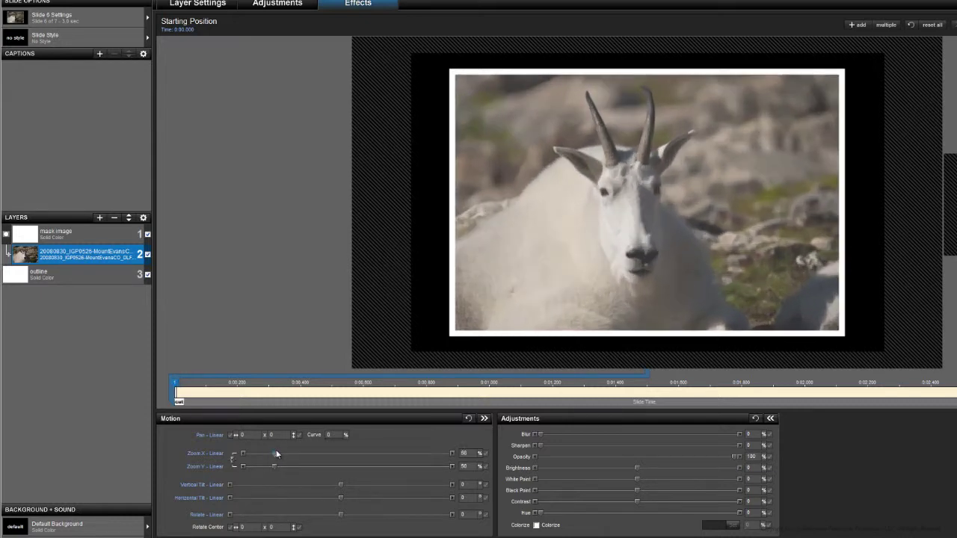
- Duplicate the mask image layer and move the copy below the photo, directly above the outline layer
{"action": "right_click", "coordinate": [45, 233]}
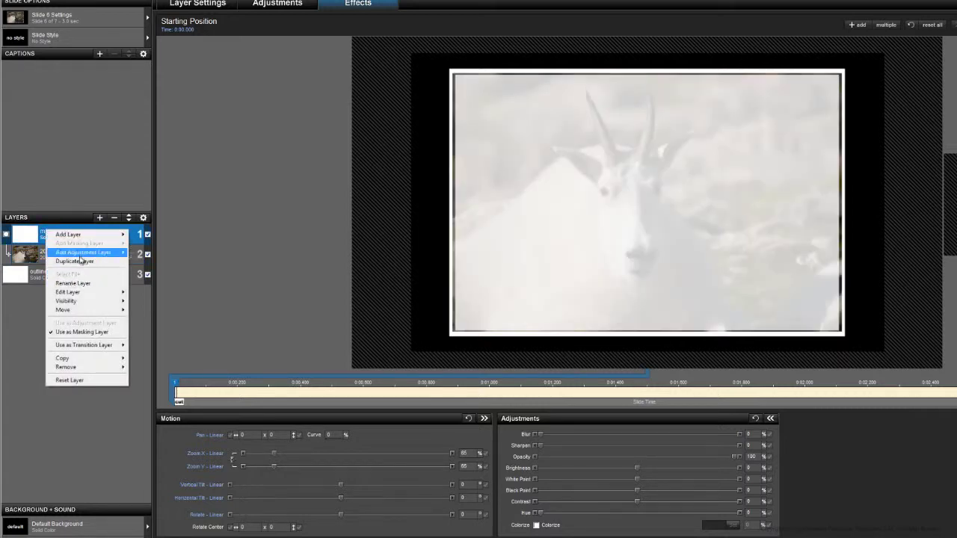
{"action": "left_click", "coordinate": [75, 252]}
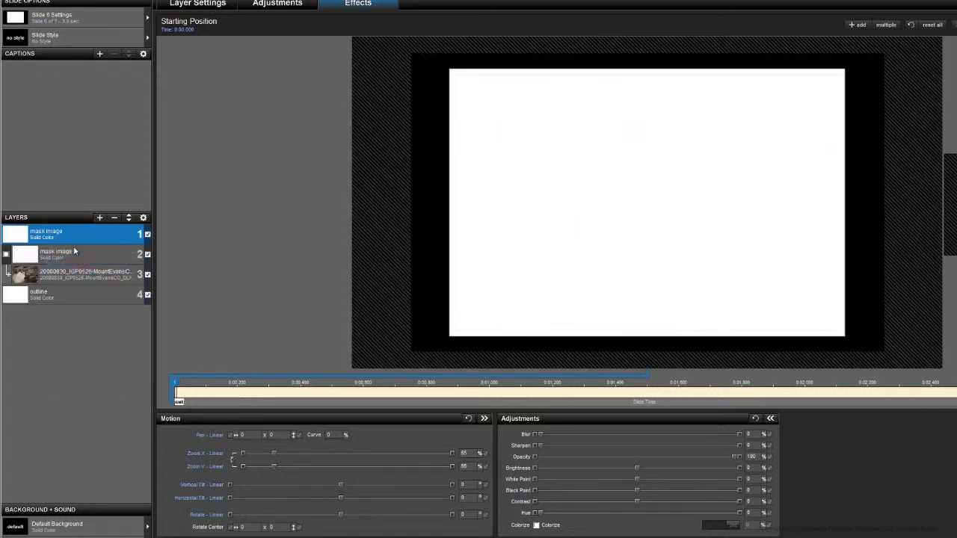
{"action": "left_click", "coordinate": [129, 220]}
{"action": "right_click", "coordinate": [56, 276]}
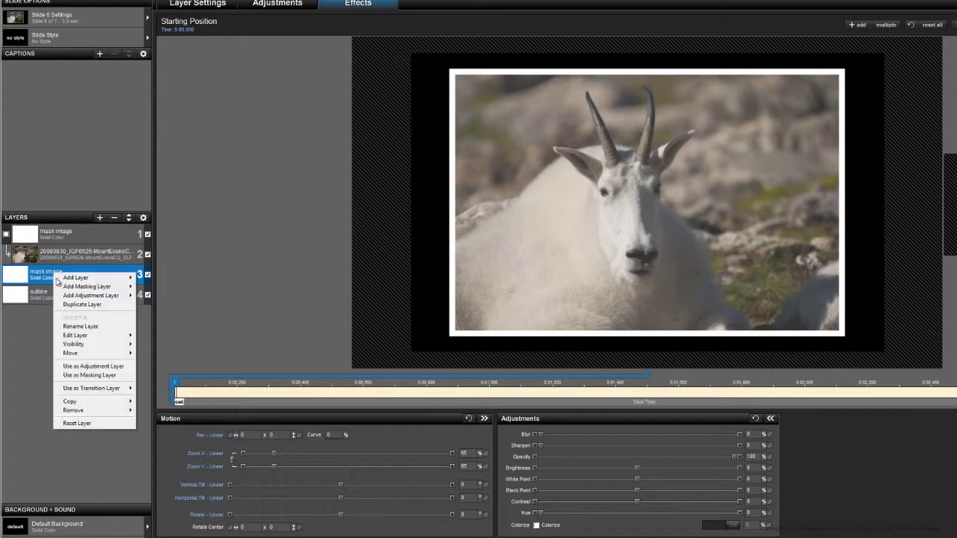
- Use the copied mask image as a masking layer for the outline, and set it to mask using Grayscale Inverted
{"action": "left_click", "coordinate": [86, 374]}
{"action": "left_click", "coordinate": [201, 3]}
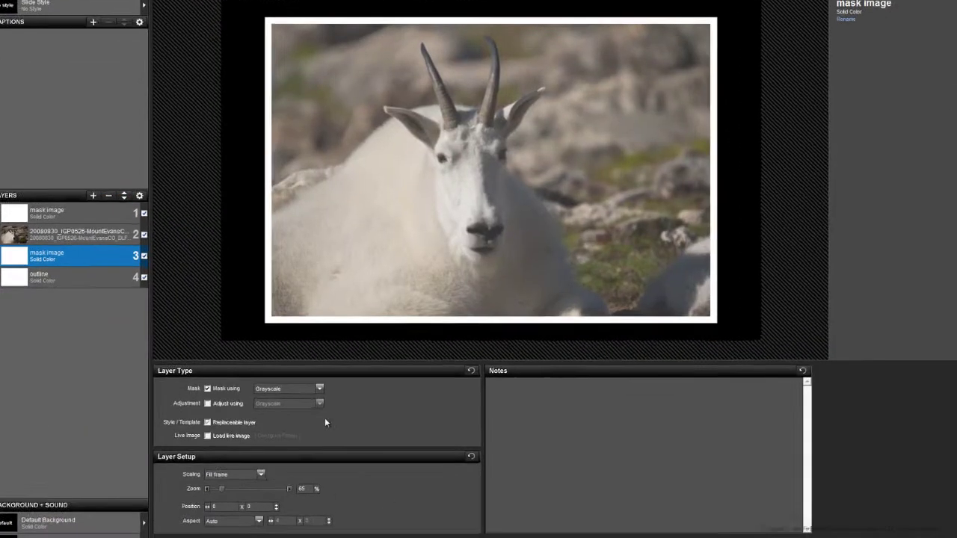
{"action": "left_click", "coordinate": [314, 402]}
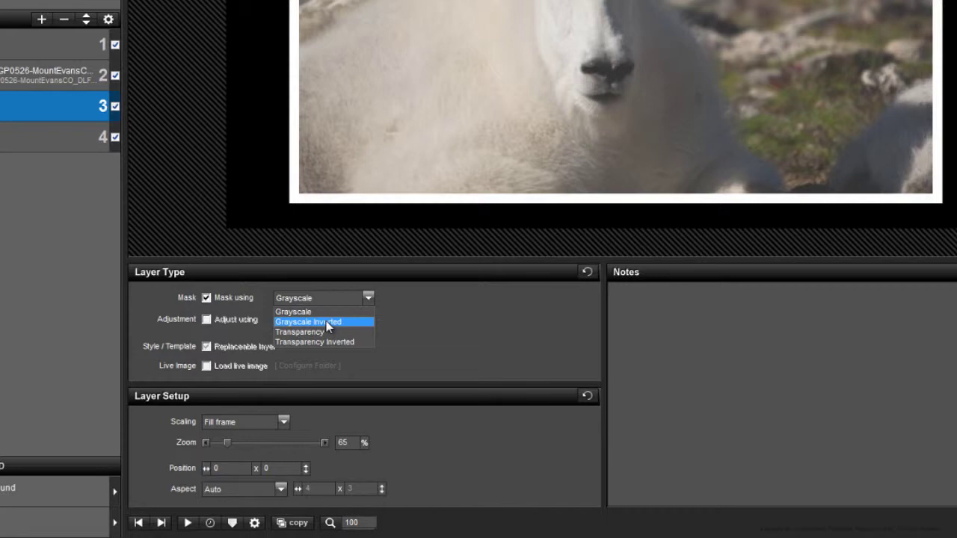
{"action": "left_click", "coordinate": [327, 314]}
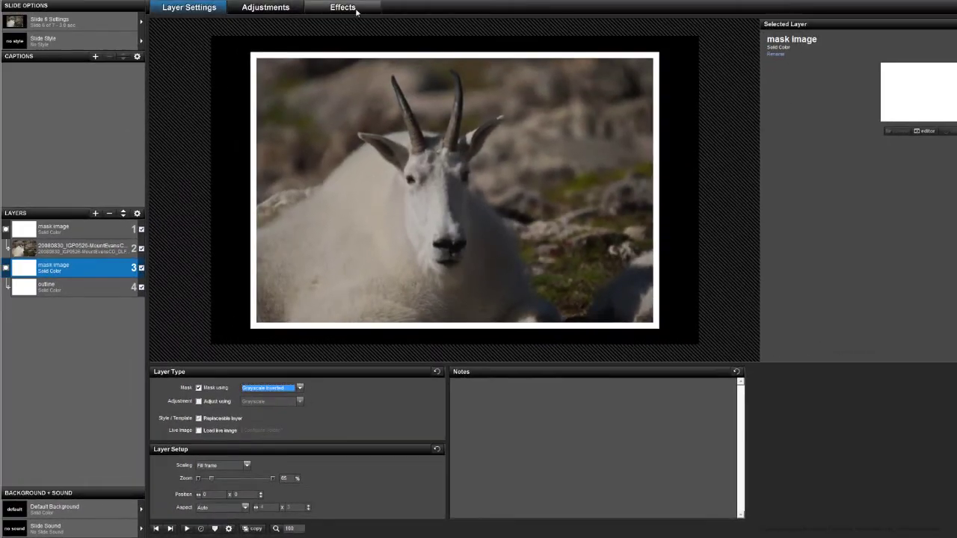
- Reduce the photo's linked zoom at the starting keyframe to 37%
{"action": "left_click", "coordinate": [356, 10]}
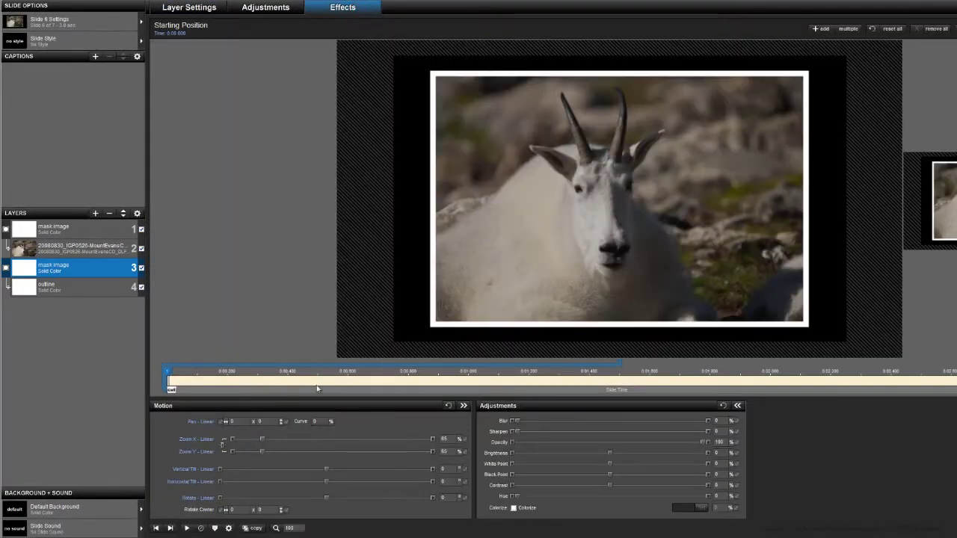
{"action": "left_click_drag", "start_coordinate": [272, 390], "coordinate": [449, 394]}
{"action": "left_click", "coordinate": [75, 247]}
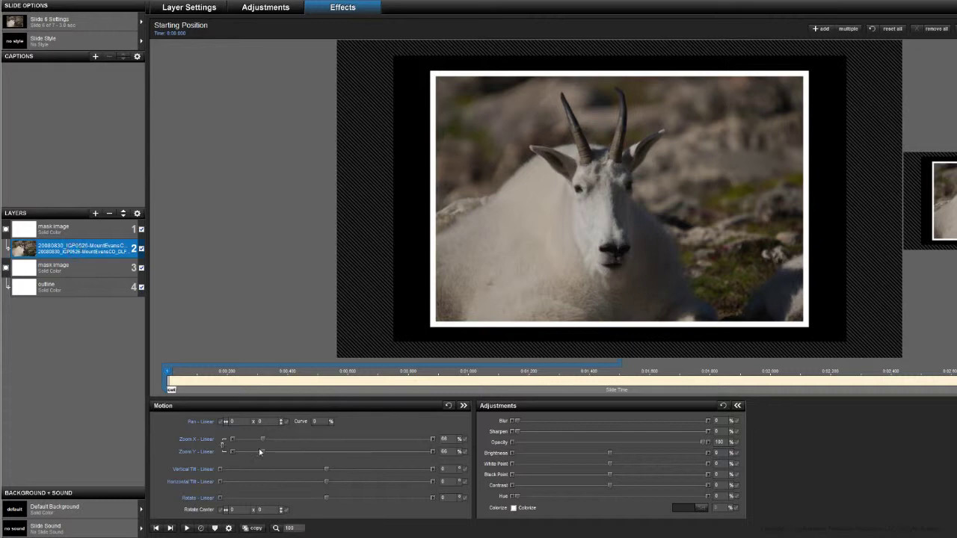
{"action": "mouse_move", "coordinate": [264, 441]}
{"action": "left_mouse_down"}
{"action": "mouse_move", "coordinate": [241, 441]}
{"action": "mouse_move", "coordinate": [278, 440]}
{"action": "mouse_move", "coordinate": [252, 441]}
{"action": "left_mouse_up"}
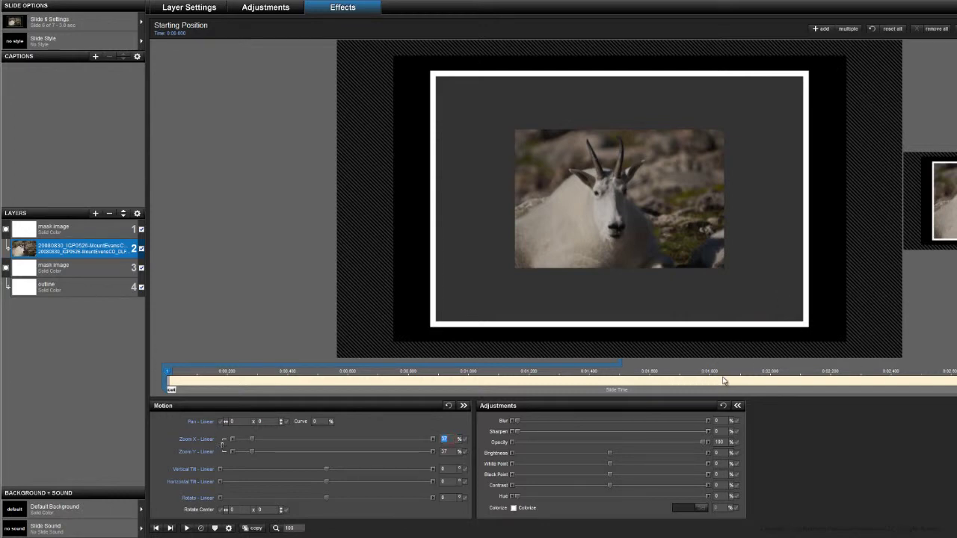
- Set the photo's linked zoom to 100% at the 1.5-second keyframe and preview the slide
{"action": "double_click", "coordinate": [620, 379]}
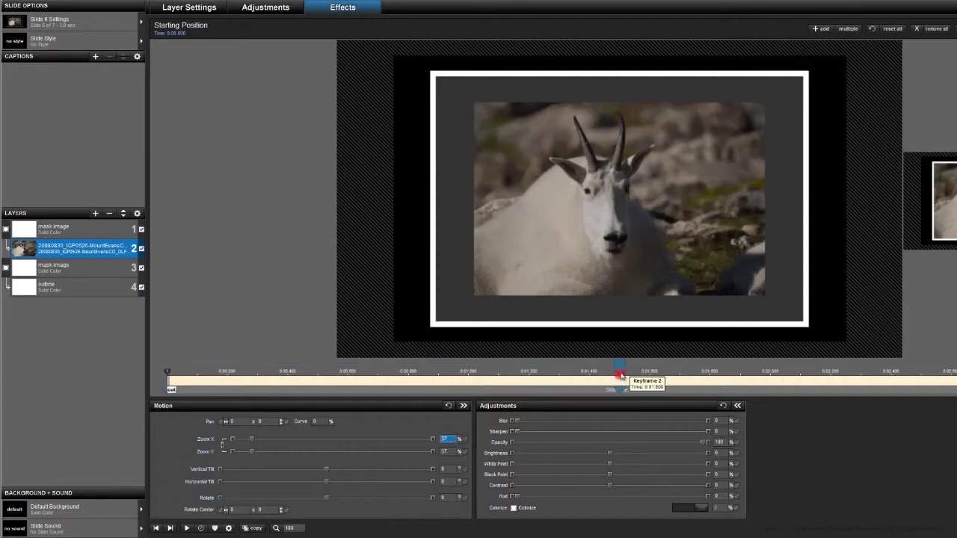
{"action": "right_click", "coordinate": [449, 443]}
{"action": "left_click", "coordinate": [460, 447]}
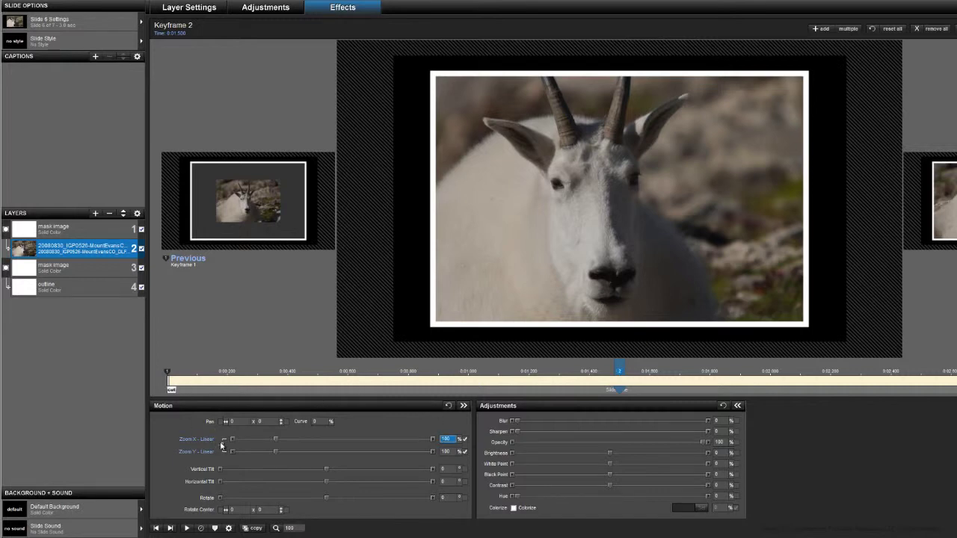
{"action": "left_click", "coordinate": [187, 528]}
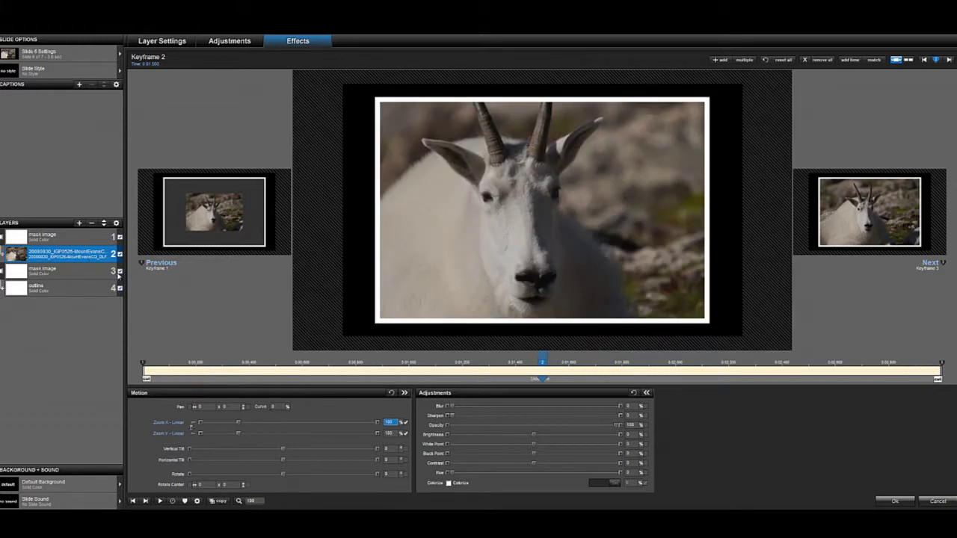
- Stop using the lower mask image layer as a mask, hide it, and check the photo and outline layers
{"action": "right_click", "coordinate": [73, 271]}
{"action": "left_click", "coordinate": [95, 360]}
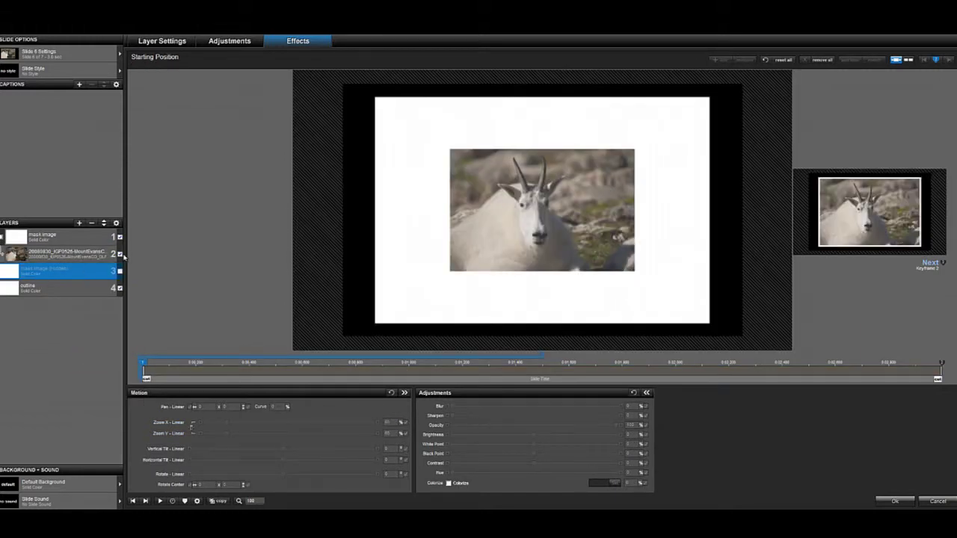
{"action": "left_click", "coordinate": [120, 255]}
{"action": "left_click", "coordinate": [120, 255]}
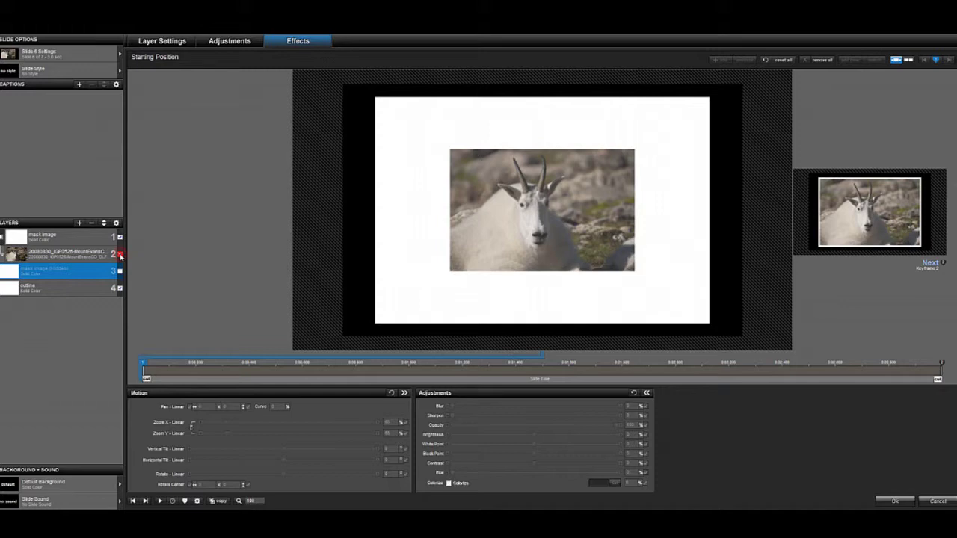
{"action": "left_click", "coordinate": [47, 289]}
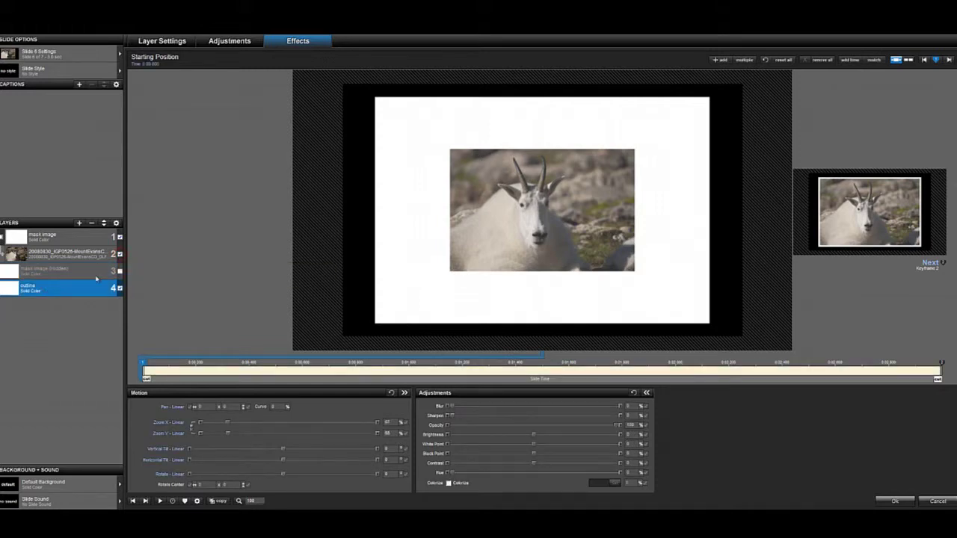
{"action": "left_click", "coordinate": [74, 255]}
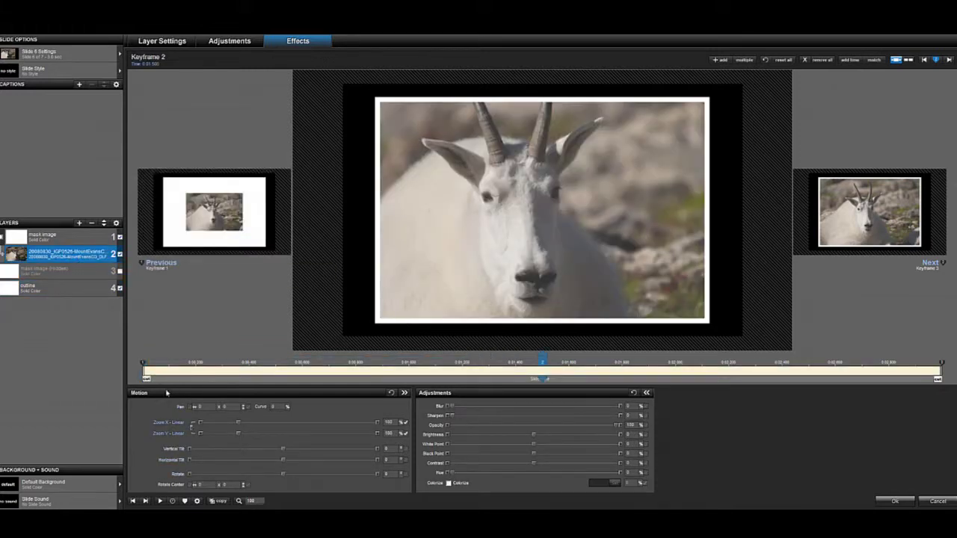
- Reset the photo's zoom at the starting keyframe and compare it with the last keyframe
{"action": "left_click", "coordinate": [145, 364]}
{"action": "right_click", "coordinate": [394, 423]}
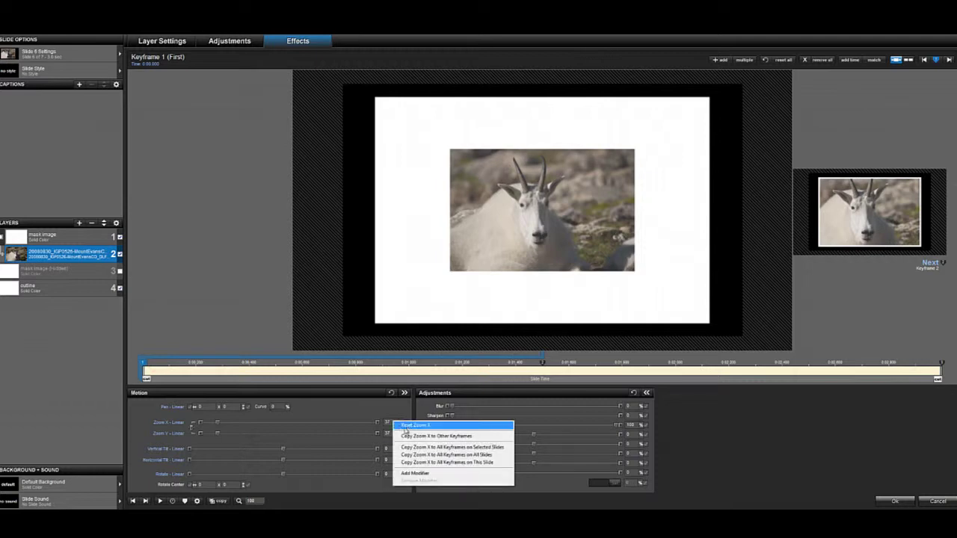
{"action": "left_click", "coordinate": [410, 426]}
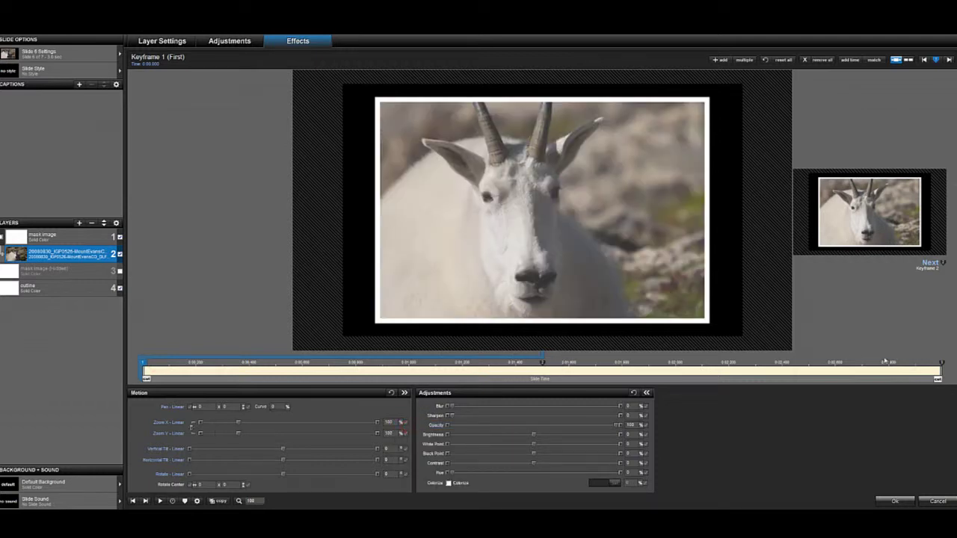
{"action": "left_click", "coordinate": [935, 364]}
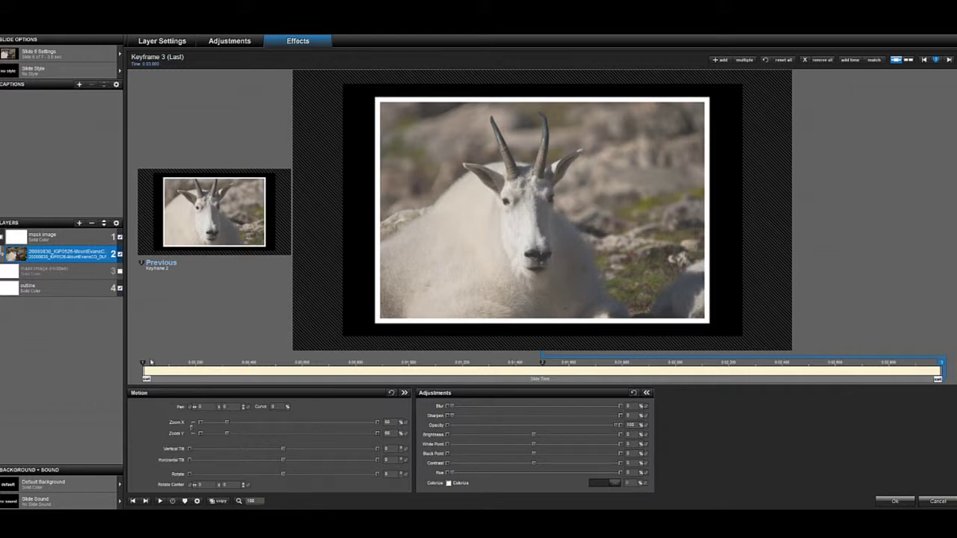
- Set the photo's linked zoom to 66% at the starting keyframe and remove the manual zoom value from the 1.5-second keyframe
{"action": "left_click", "coordinate": [151, 362]}
{"action": "left_click", "coordinate": [388, 422]}
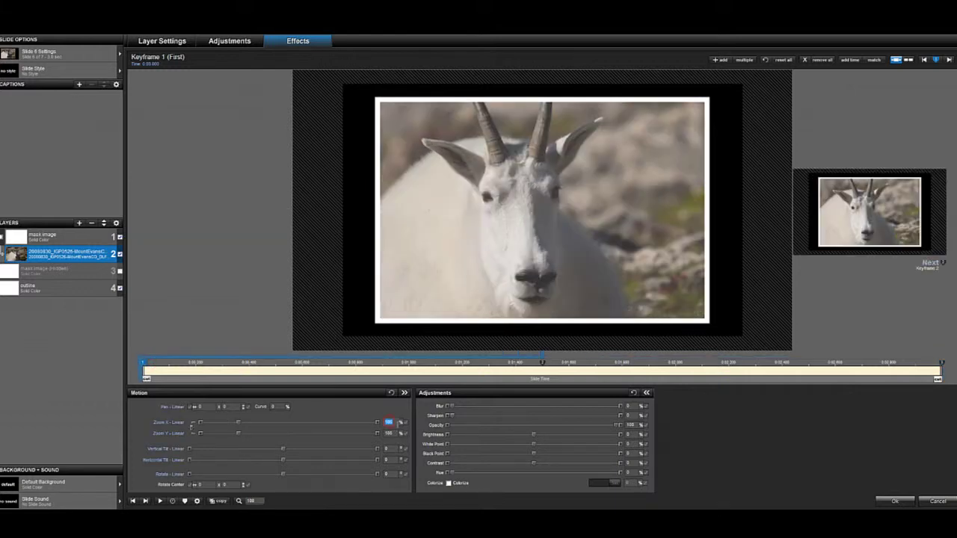
{"action": "type", "text": "66"}
{"action": "key", "text": "Return"}
{"action": "left_click", "coordinate": [542, 363]}
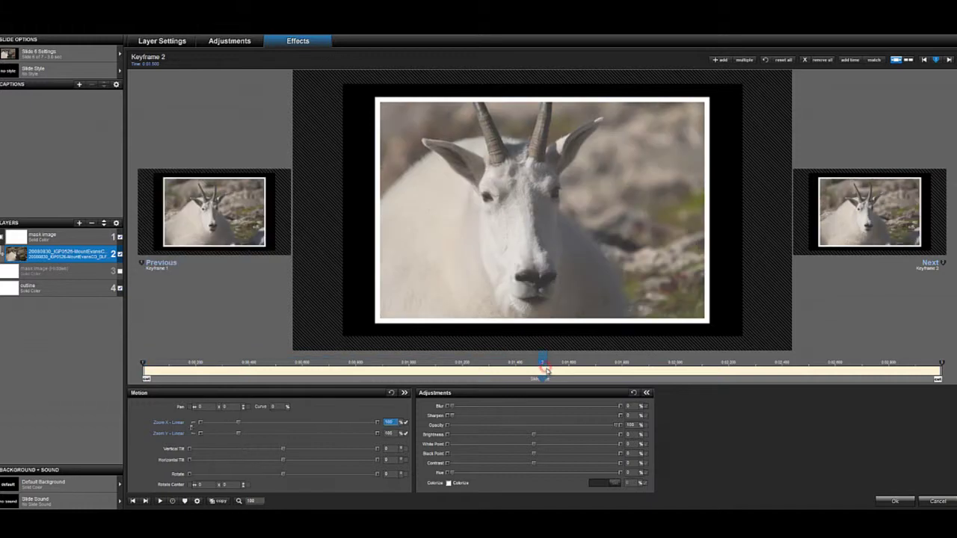
{"action": "left_click", "coordinate": [405, 433]}
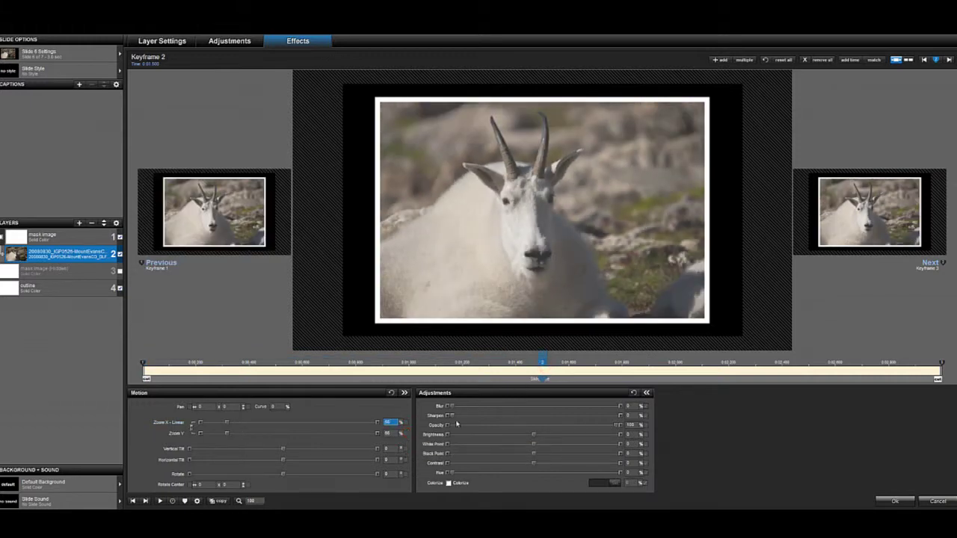
- Fade out the photo by fixing its opacity at the 1.5-second keyframe and setting it to 0% at the last keyframe
{"action": "left_click", "coordinate": [646, 425]}
{"action": "left_click", "coordinate": [934, 363]}
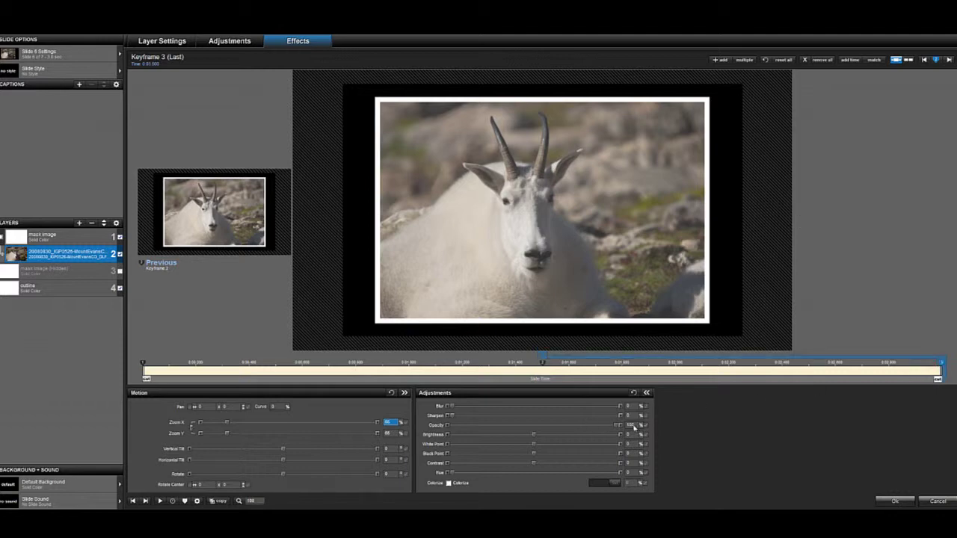
{"action": "type", "text": "0"}
{"action": "key", "text": "Return"}
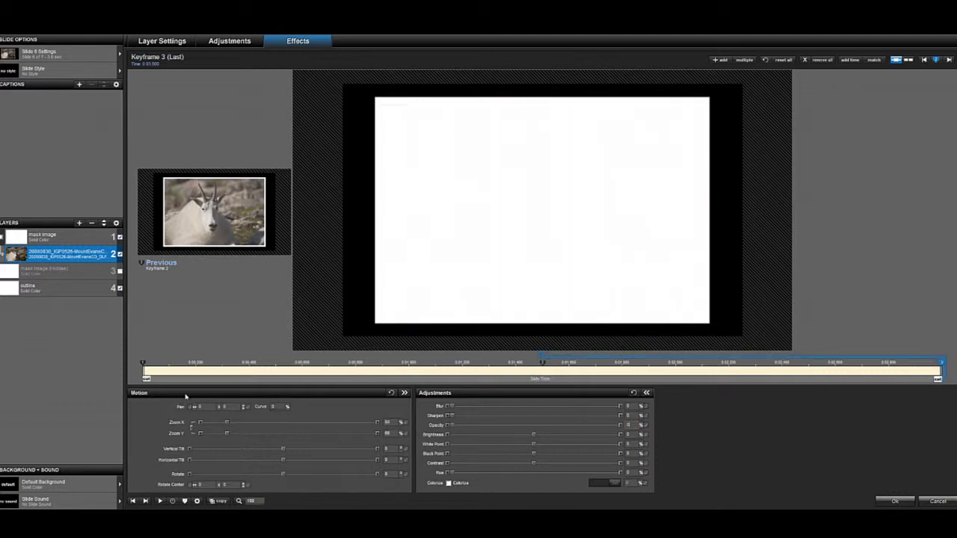
- Fade out the outline layer by fixing its opacity at the 1.5-second keyframe and setting it to 0% at the last keyframe
{"action": "left_click", "coordinate": [61, 285]}
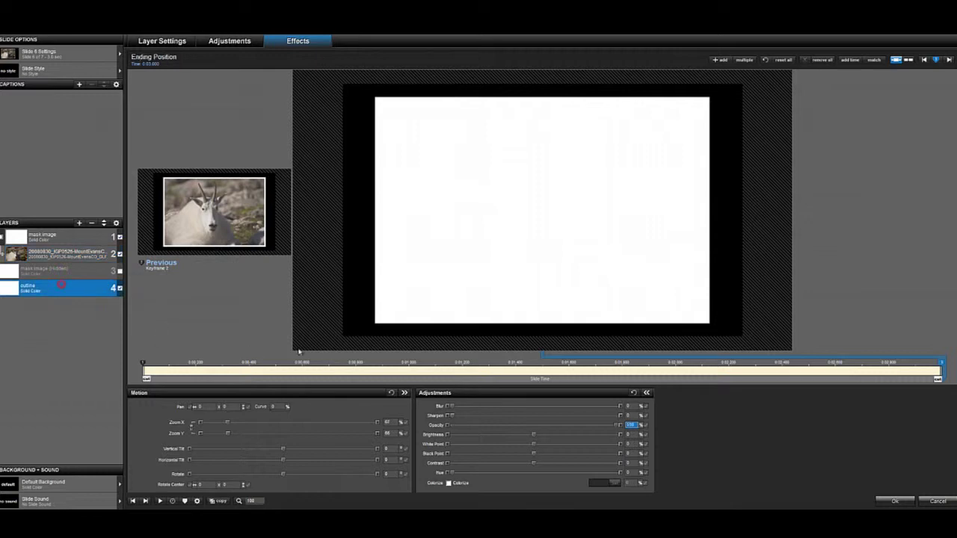
{"action": "double_click", "coordinate": [543, 370]}
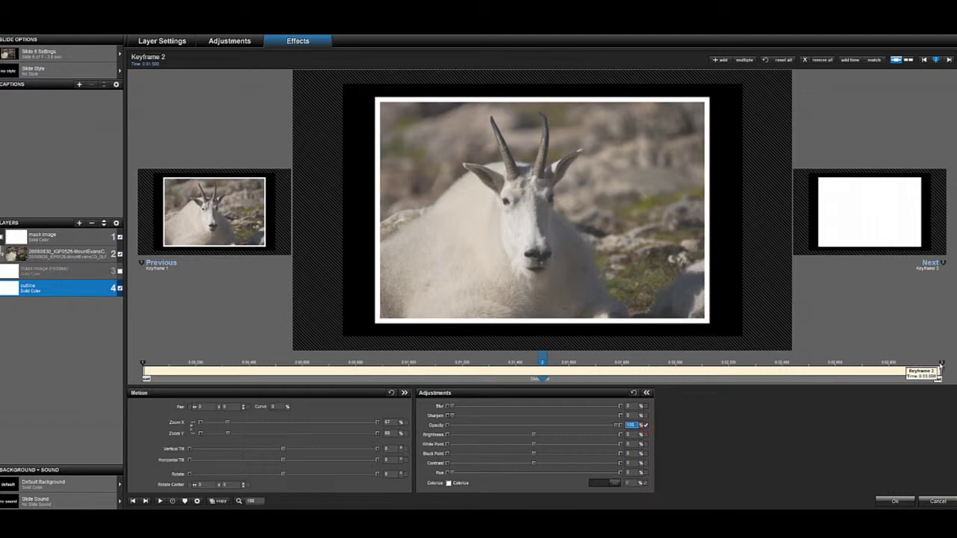
{"action": "left_click", "coordinate": [940, 364]}
{"action": "type", "text": "0"}
{"action": "key", "text": "Return"}
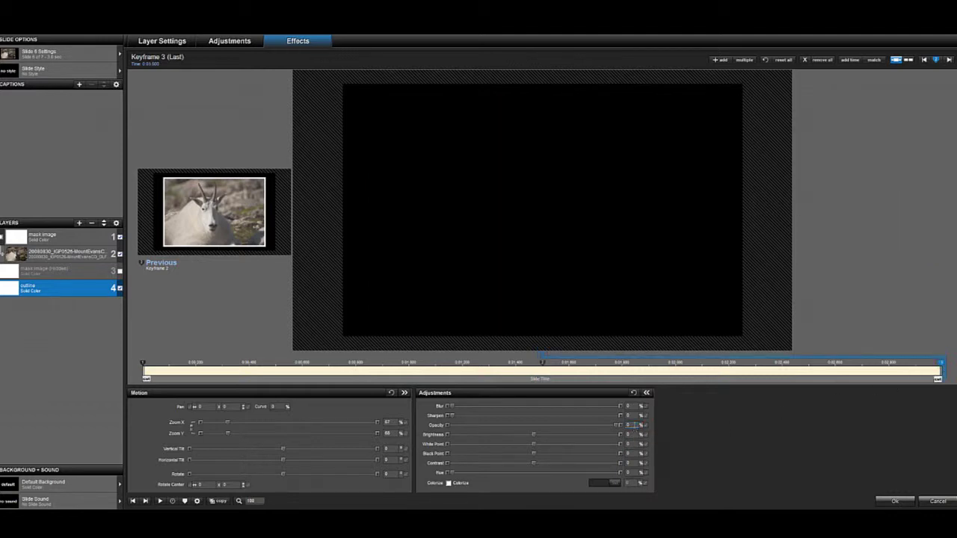
{"action": "left_click", "coordinate": [543, 363]}
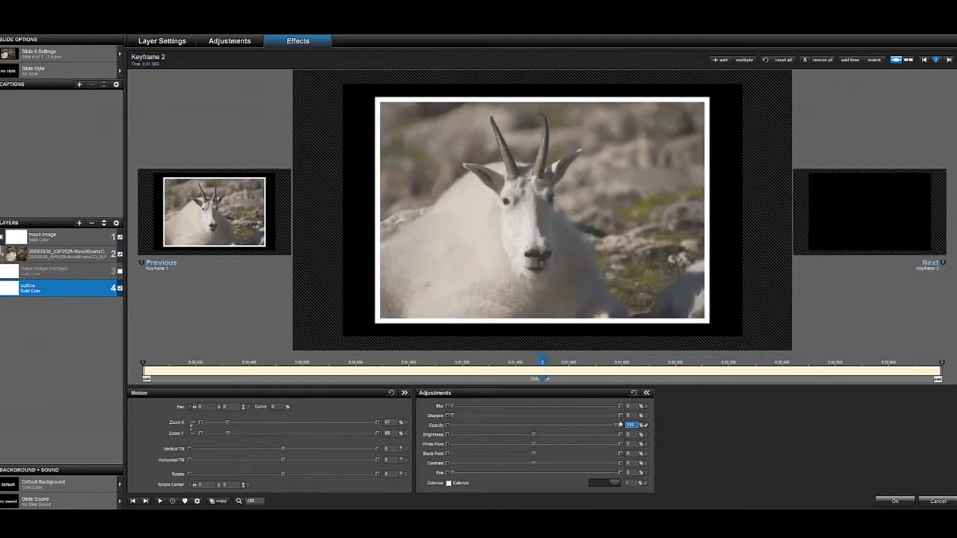
{"action": "mouse_move", "coordinate": [468, 383]}
{"action": "left_mouse_down"}
{"action": "mouse_move", "coordinate": [939, 386]}
{"action": "mouse_move", "coordinate": [460, 391]}
{"action": "mouse_move", "coordinate": [729, 404]}
{"action": "mouse_move", "coordinate": [808, 384]}
{"action": "mouse_move", "coordinate": [897, 391]}
{"action": "mouse_move", "coordinate": [537, 388]}
{"action": "mouse_move", "coordinate": [778, 387]}
{"action": "left_mouse_up"}
- Show the lower mask image layer again and use it as a masking layer for the outline
{"action": "left_click", "coordinate": [119, 271]}
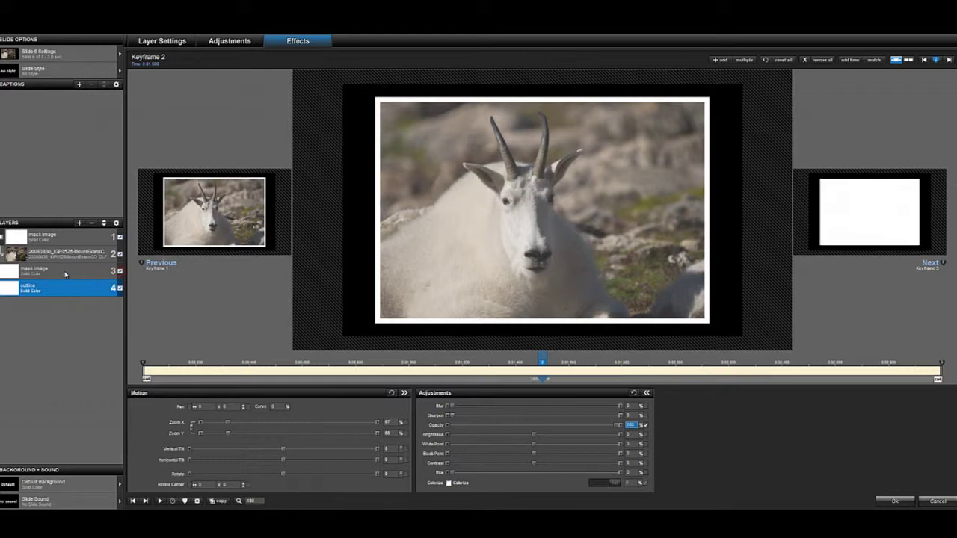
{"action": "right_click", "coordinate": [65, 274]}
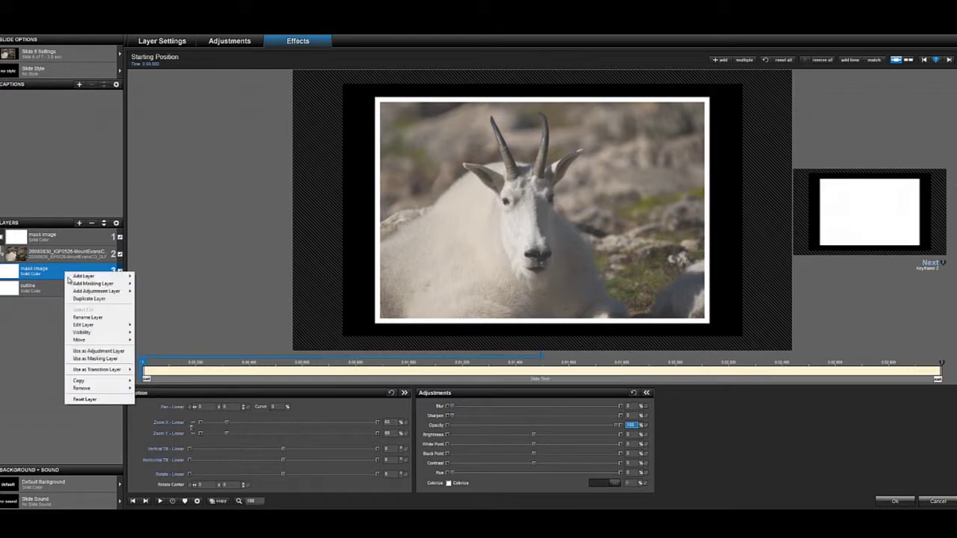
{"action": "left_click", "coordinate": [95, 359]}
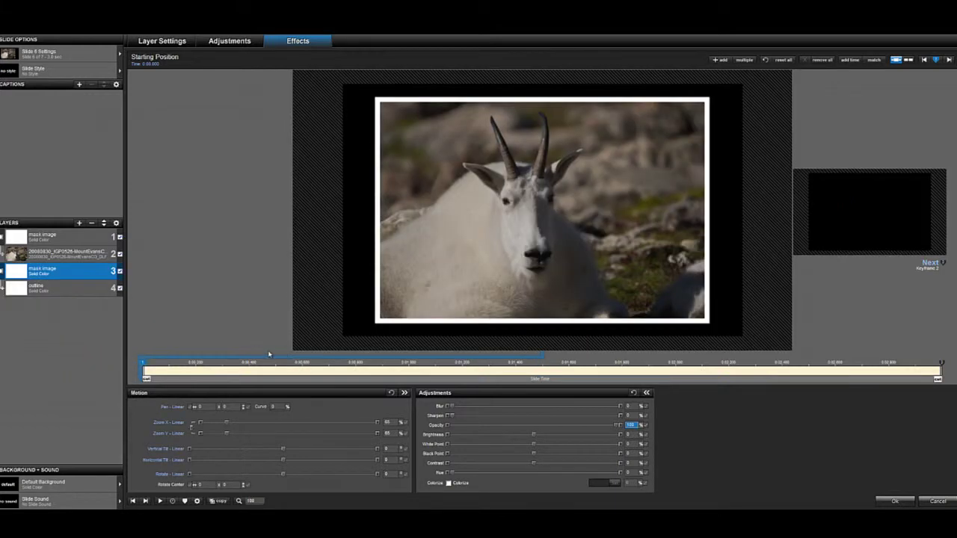